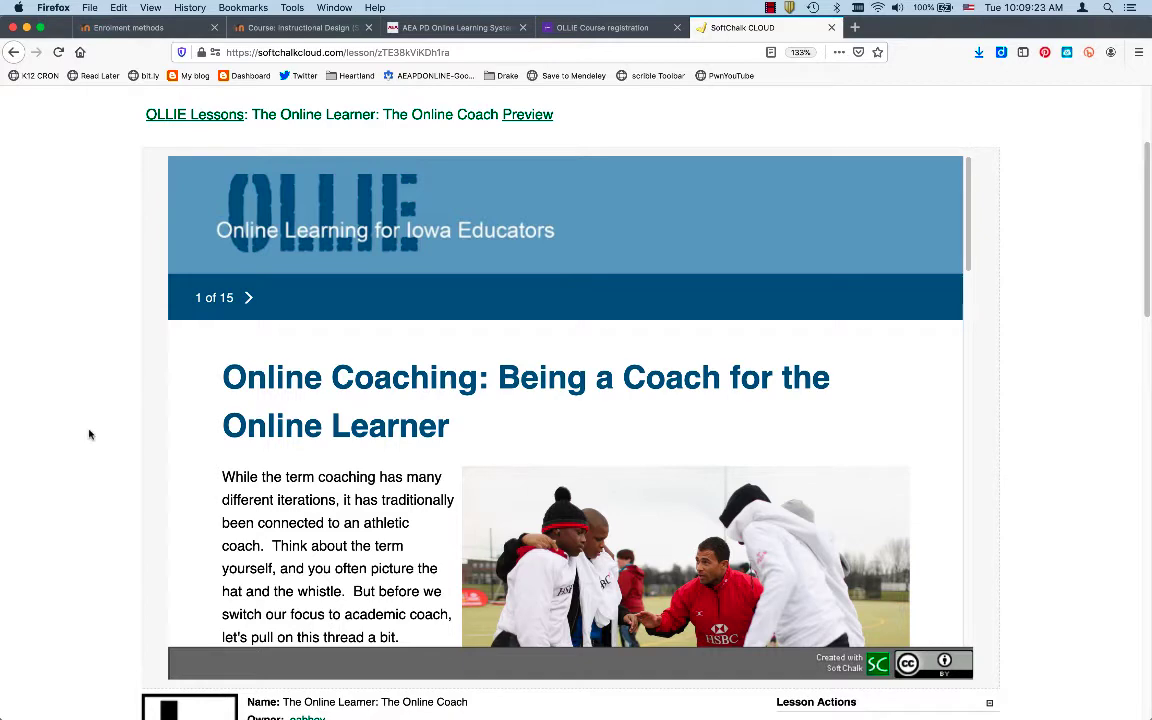
scroll(89, 434, up, 3)
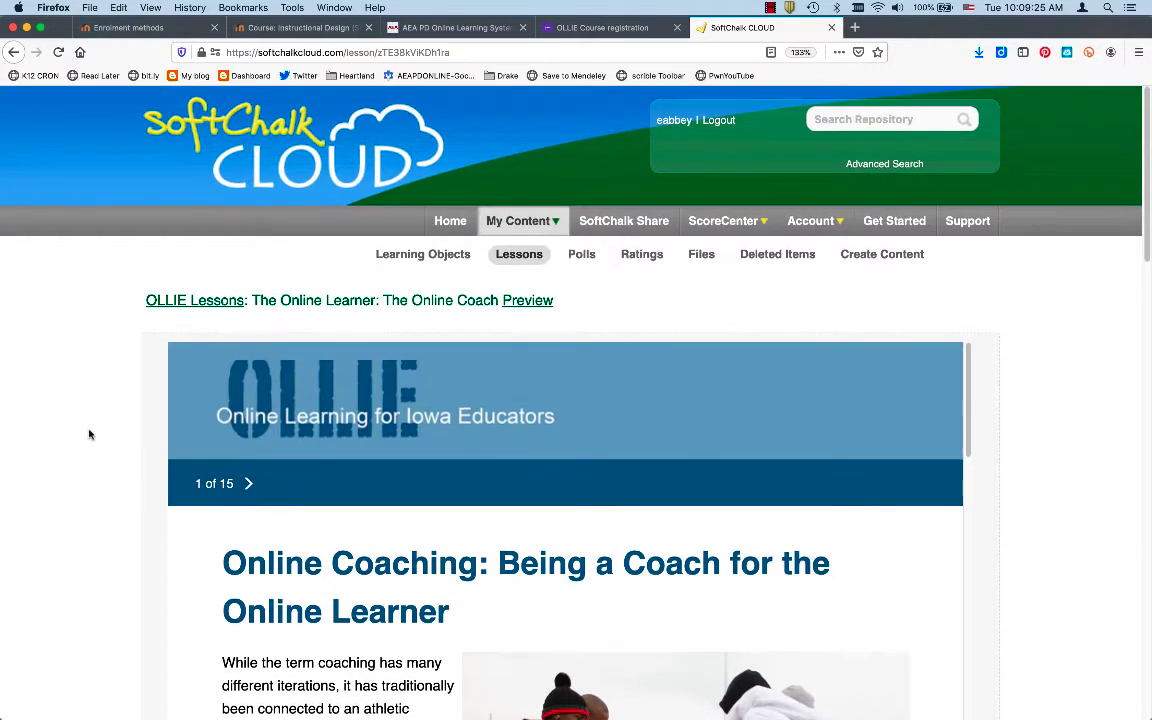
scroll(93, 520, down, 3)
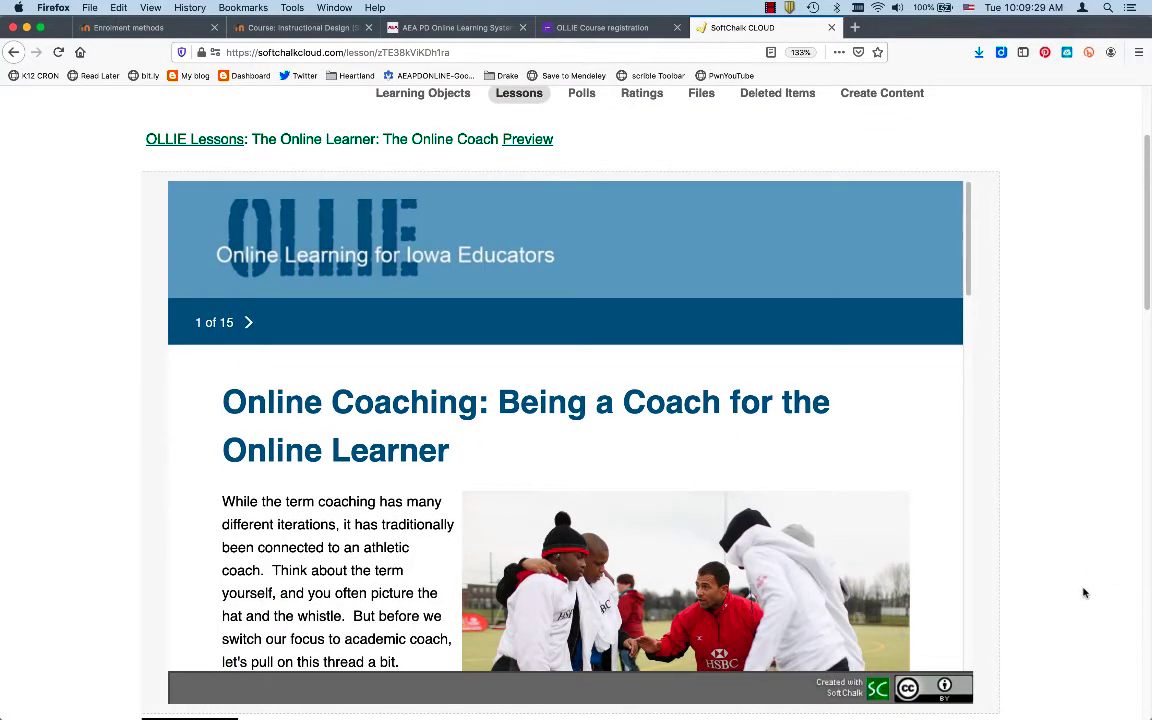
scroll(1083, 593, down, 3)
scroll(1083, 593, up, 1)
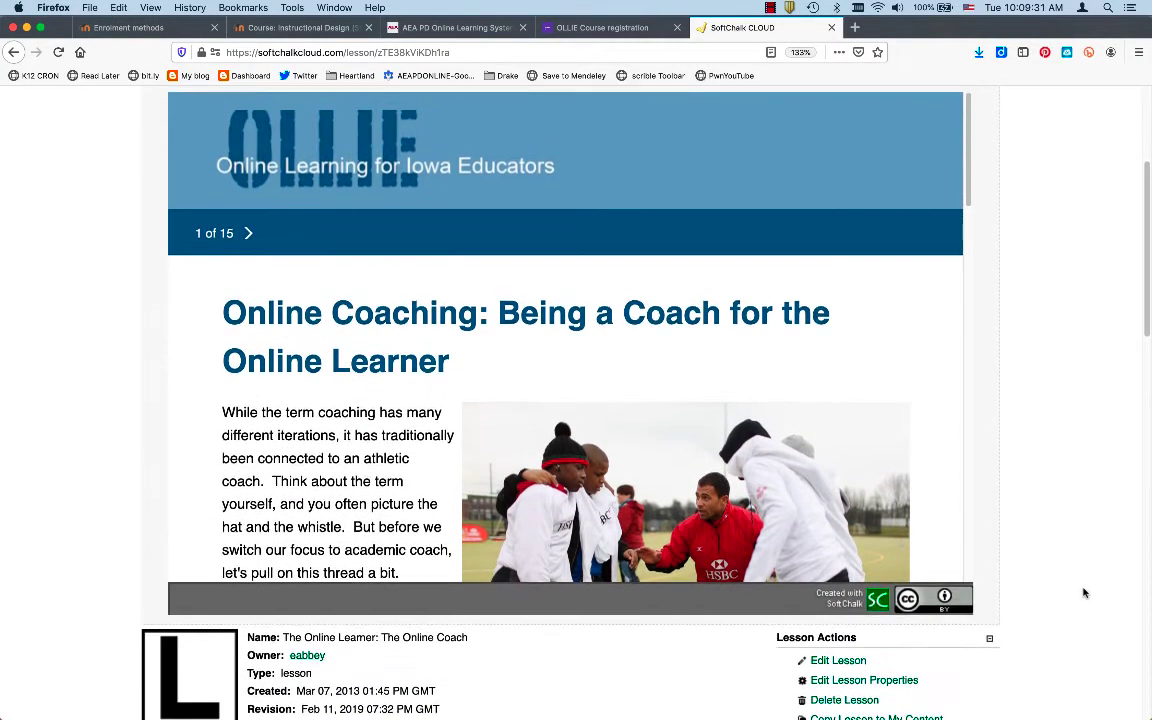
scroll(1075, 590, down, 3)
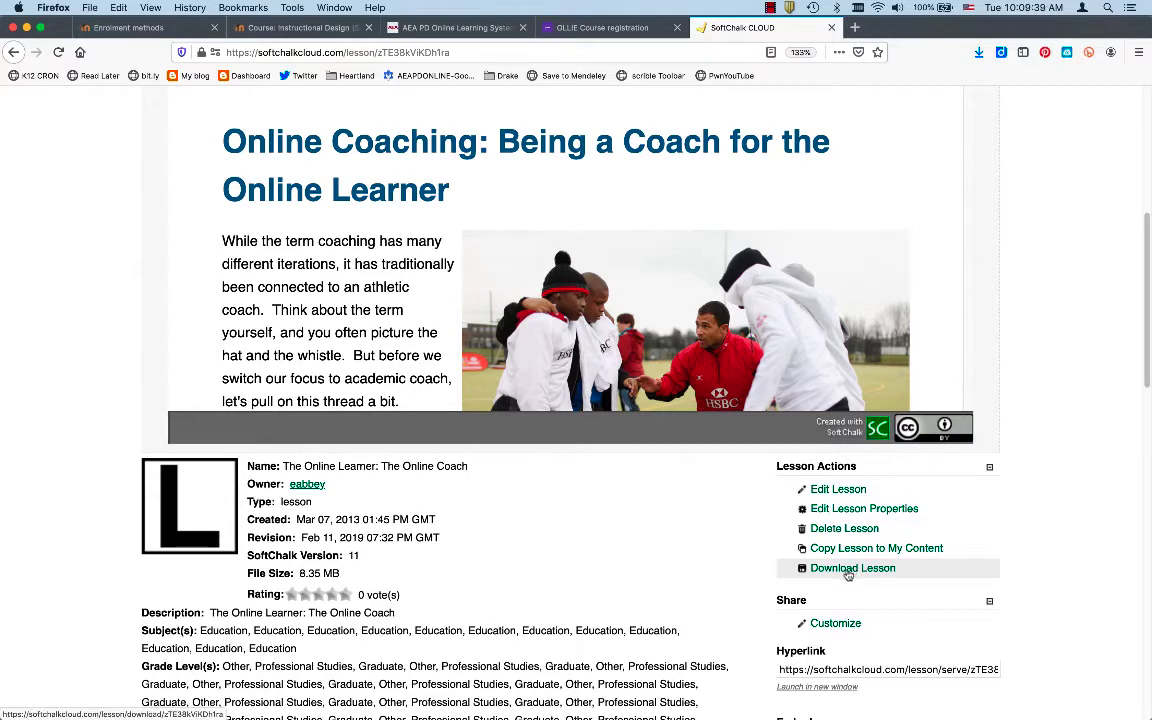
mouse_move(660, 713)
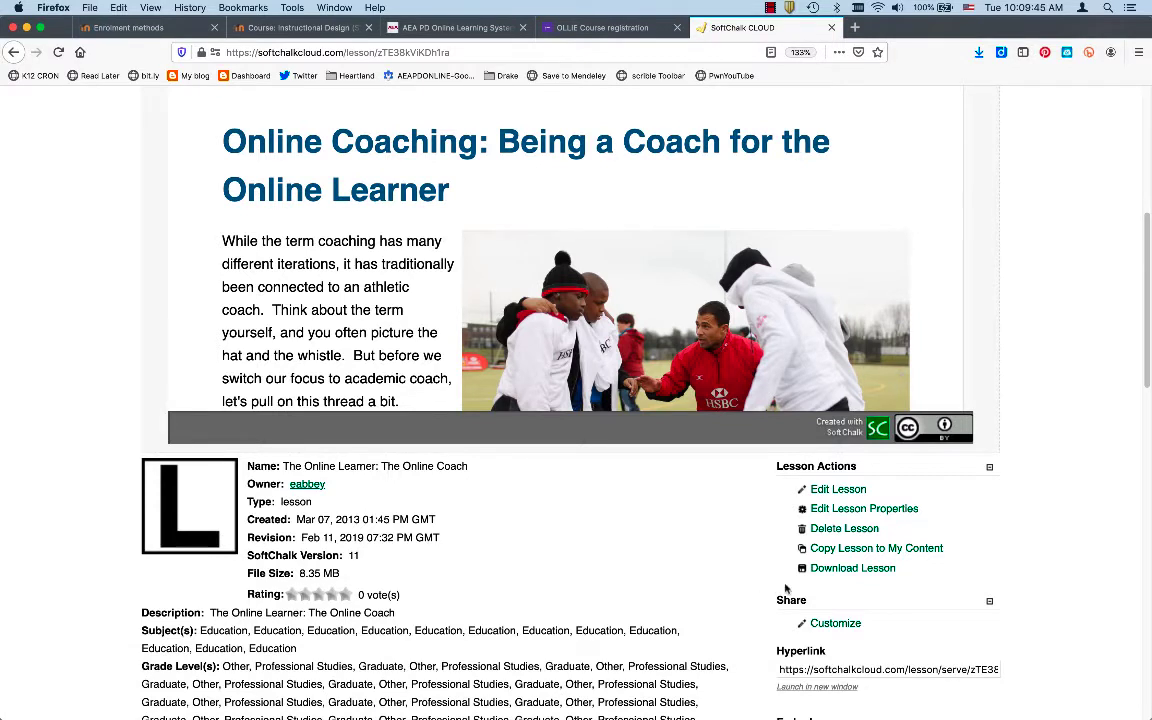
Launch desktop SoftChalk Create, then open The Online Learner: The Online Coach in Create Online
click(830, 494)
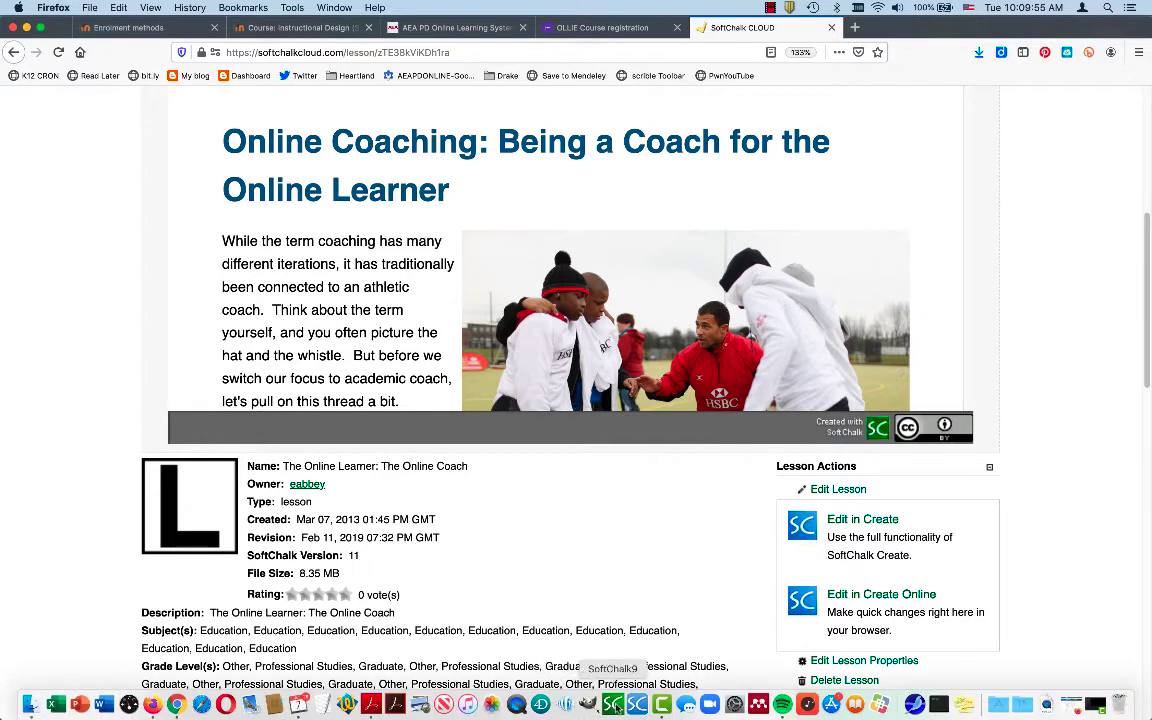
click(613, 706)
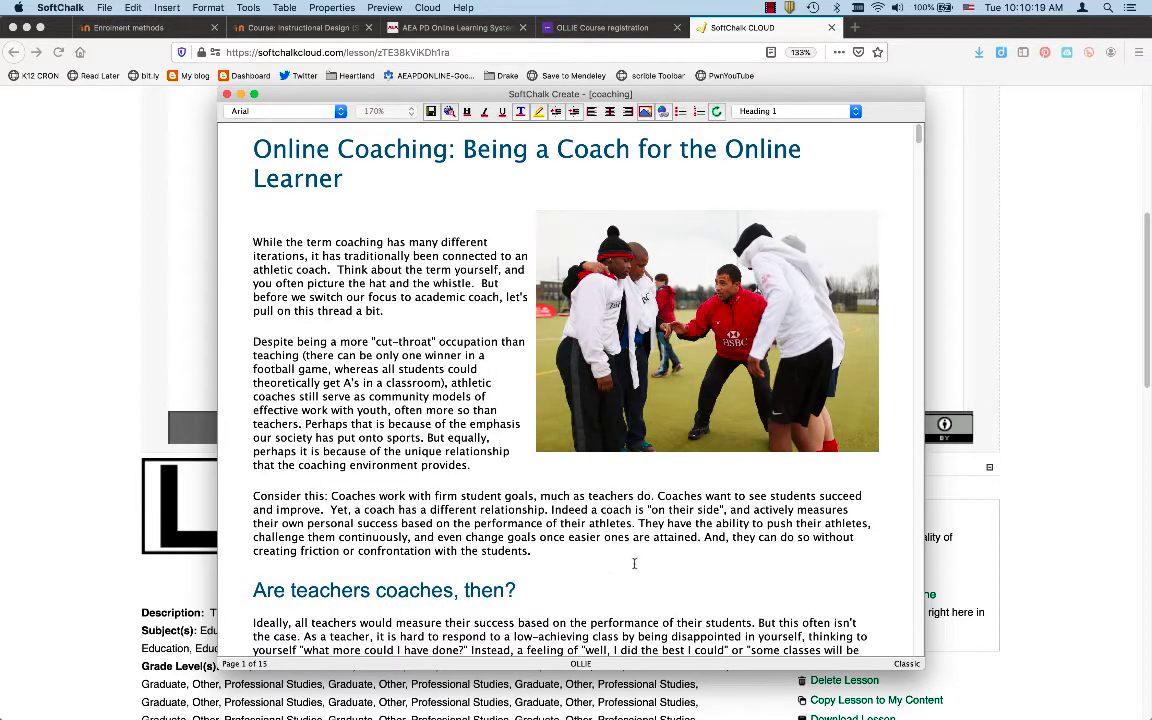
click(1095, 432)
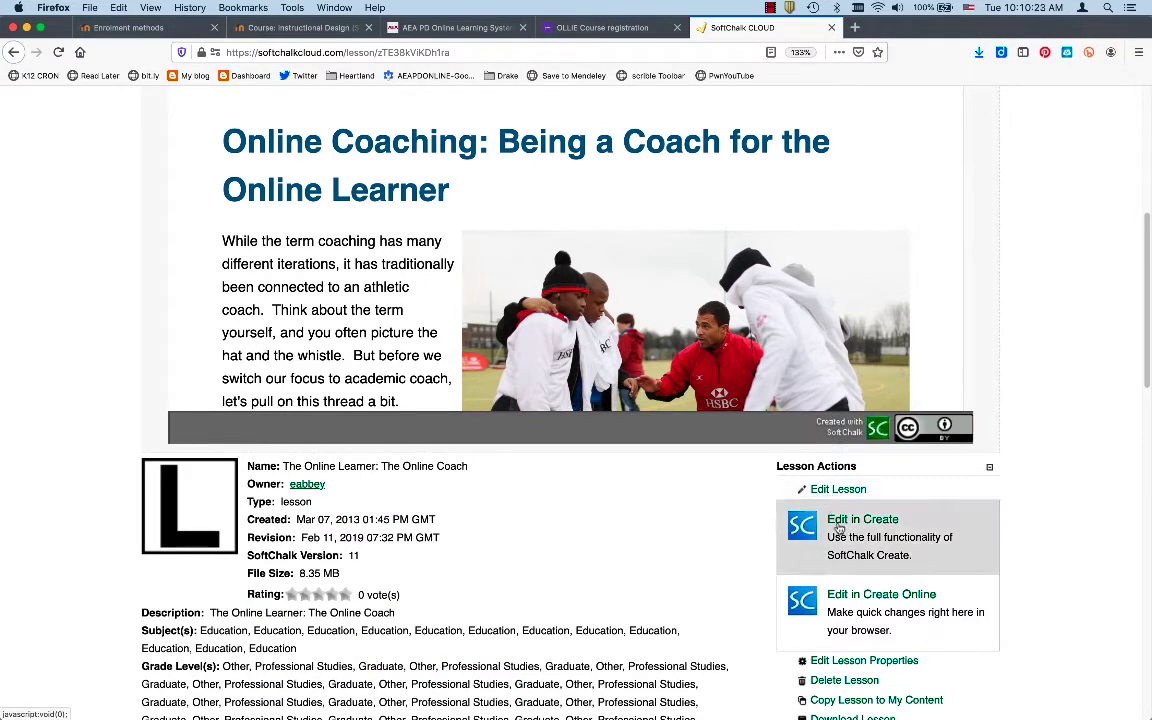
click(849, 607)
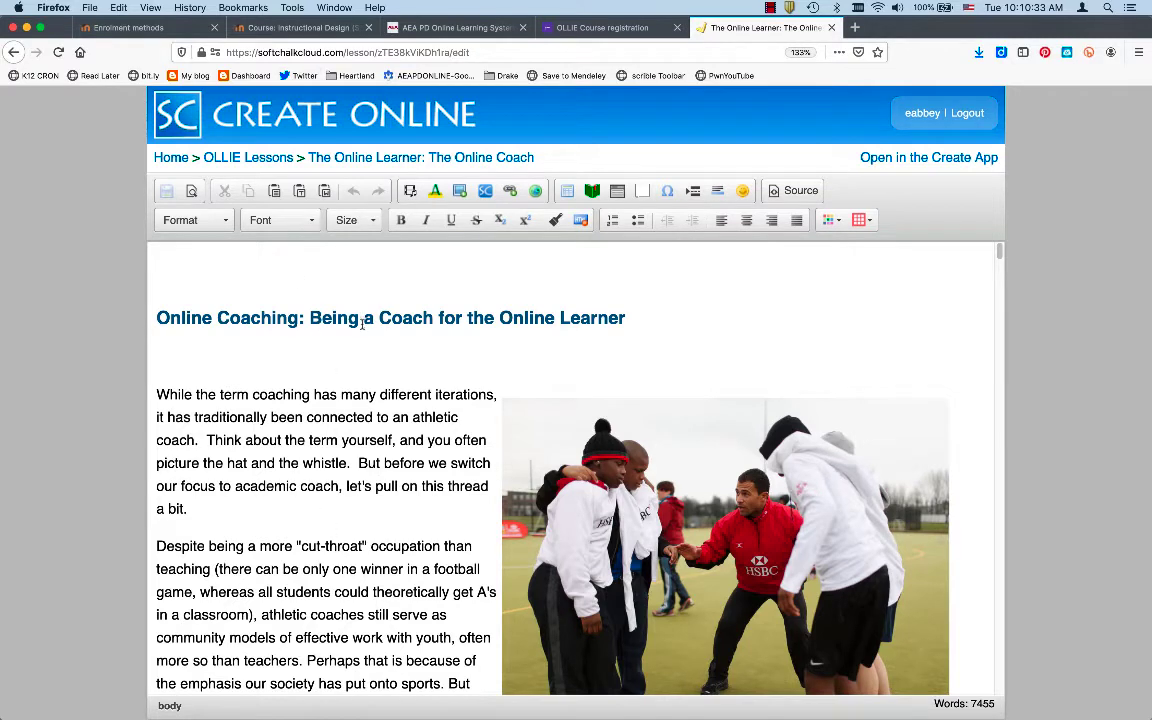
Close the old coaching lesson window in desktop SoftChalk Create and relaunch the app
key(super+Tab)
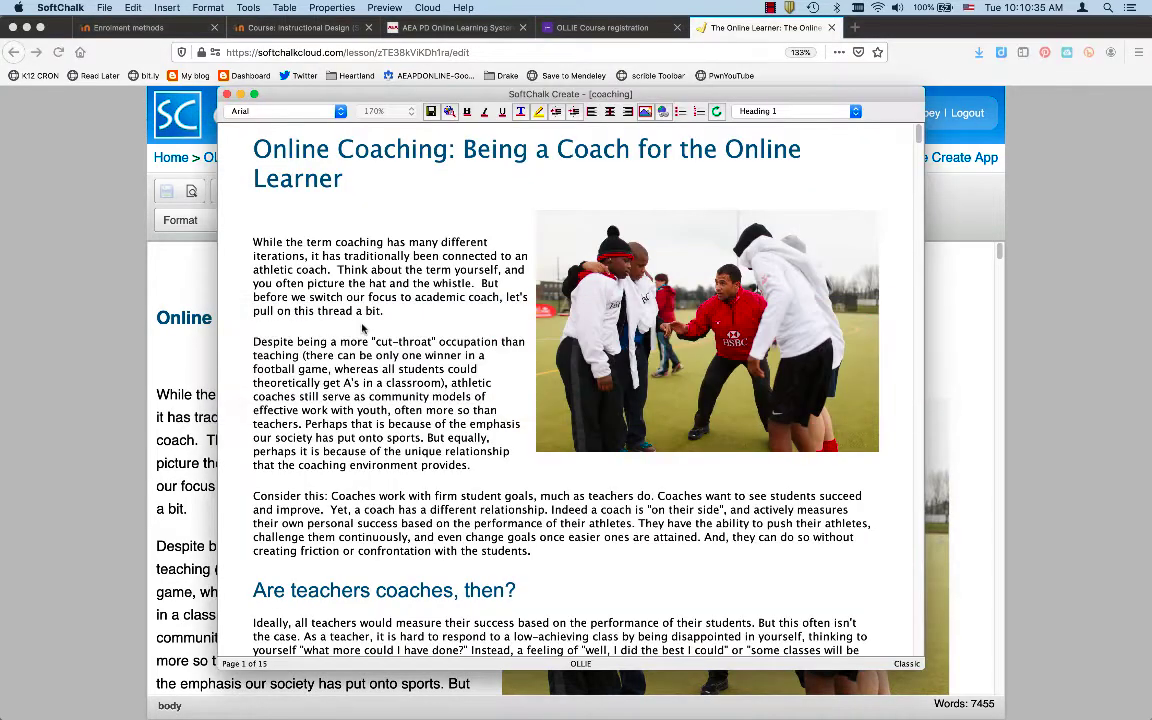
click(105, 8)
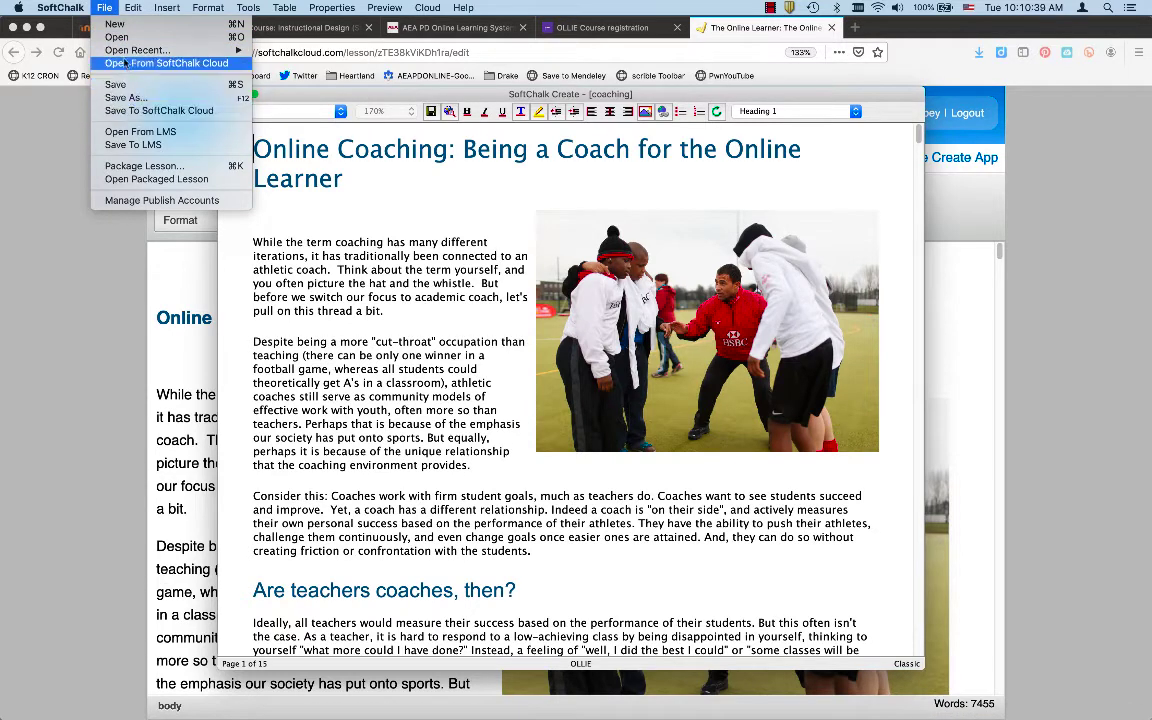
click(66, 7)
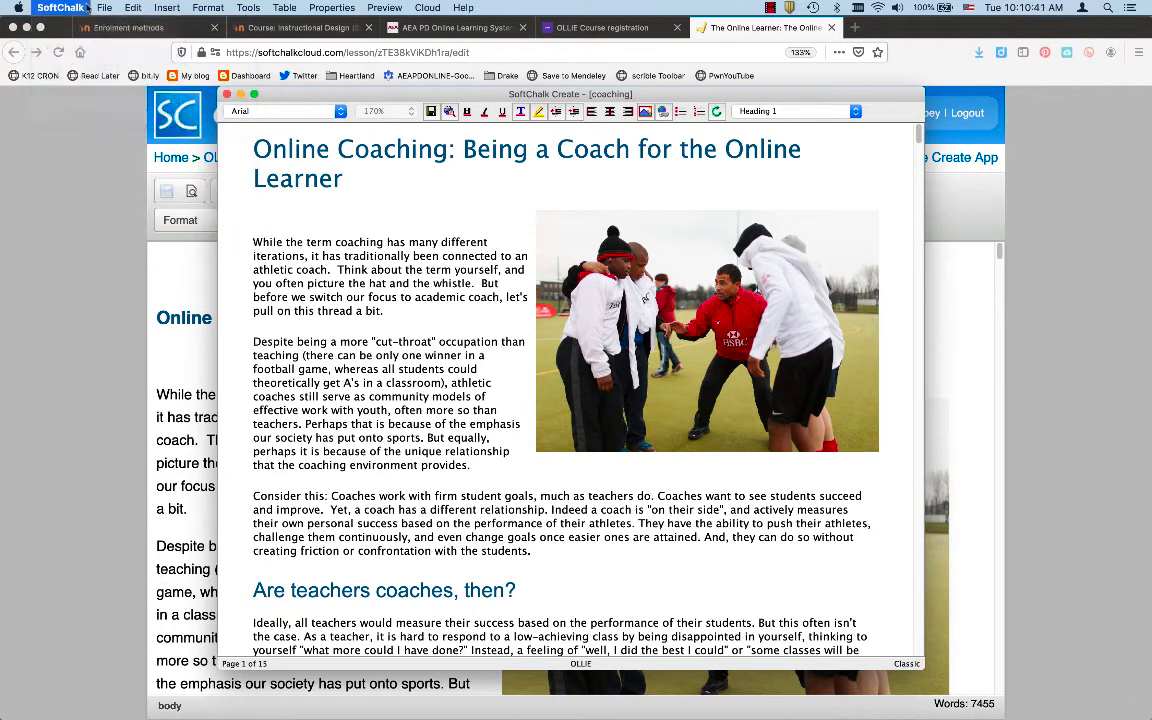
click(226, 93)
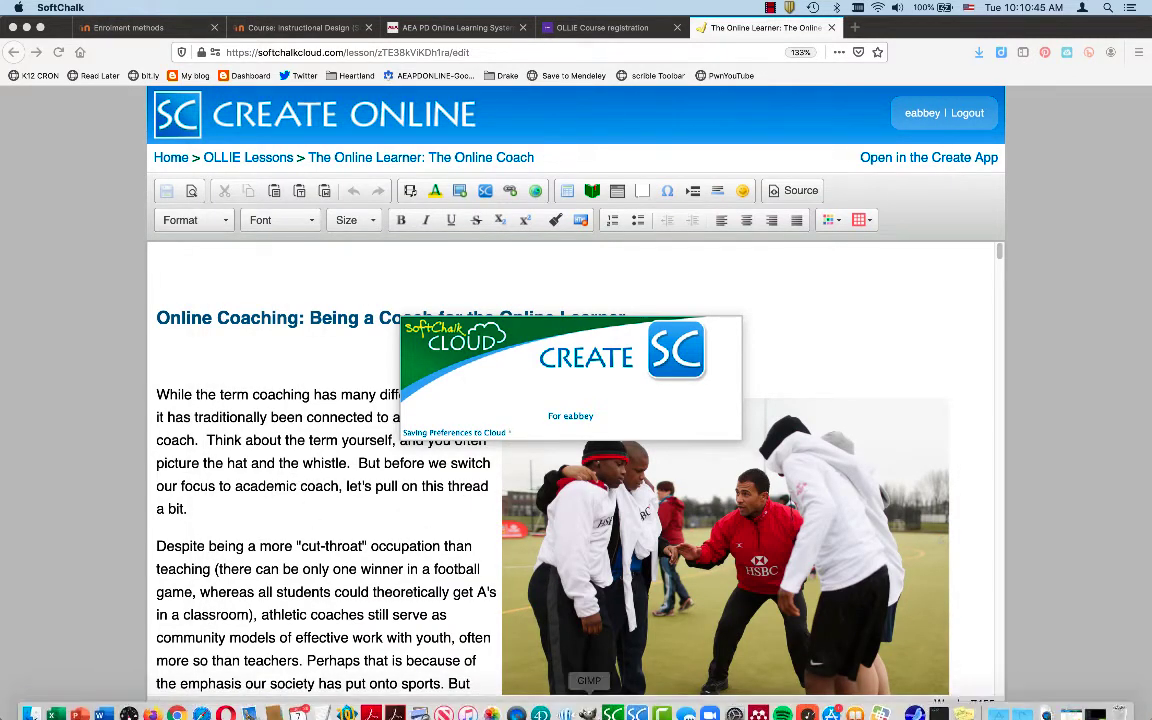
click(637, 705)
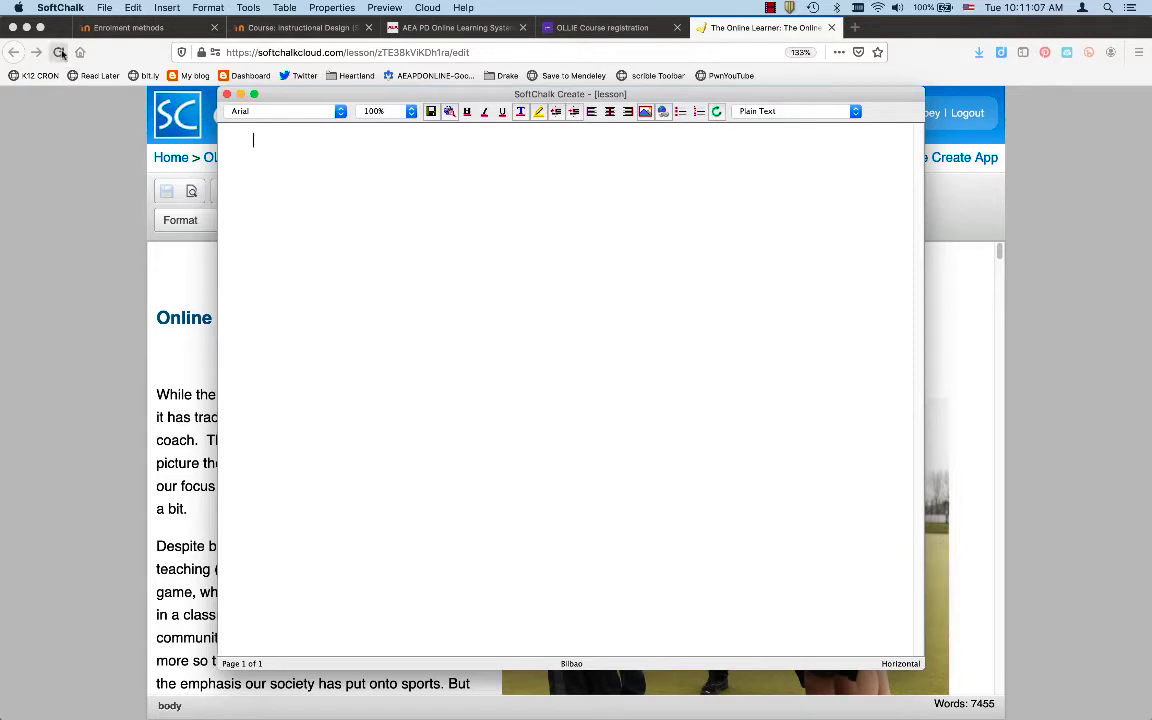
Open The Online Learner: The Online Coach from the OLLIE Lessons folder via File > Open From SoftChalk Cloud
click(102, 8)
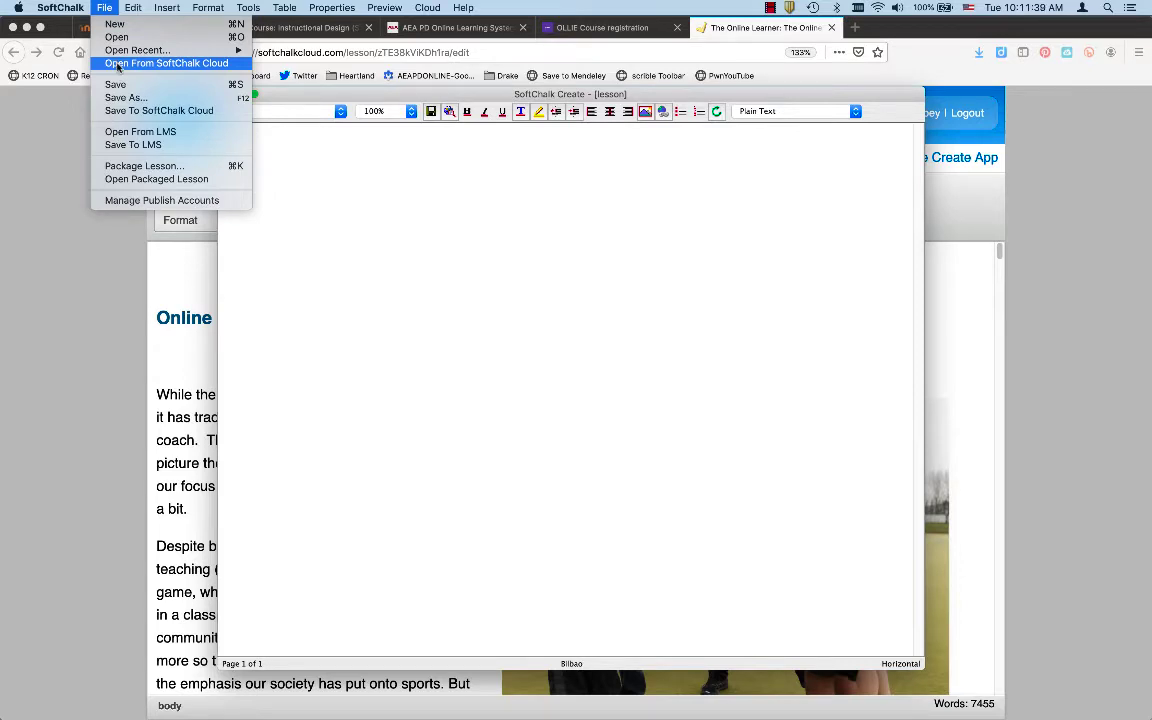
click(117, 64)
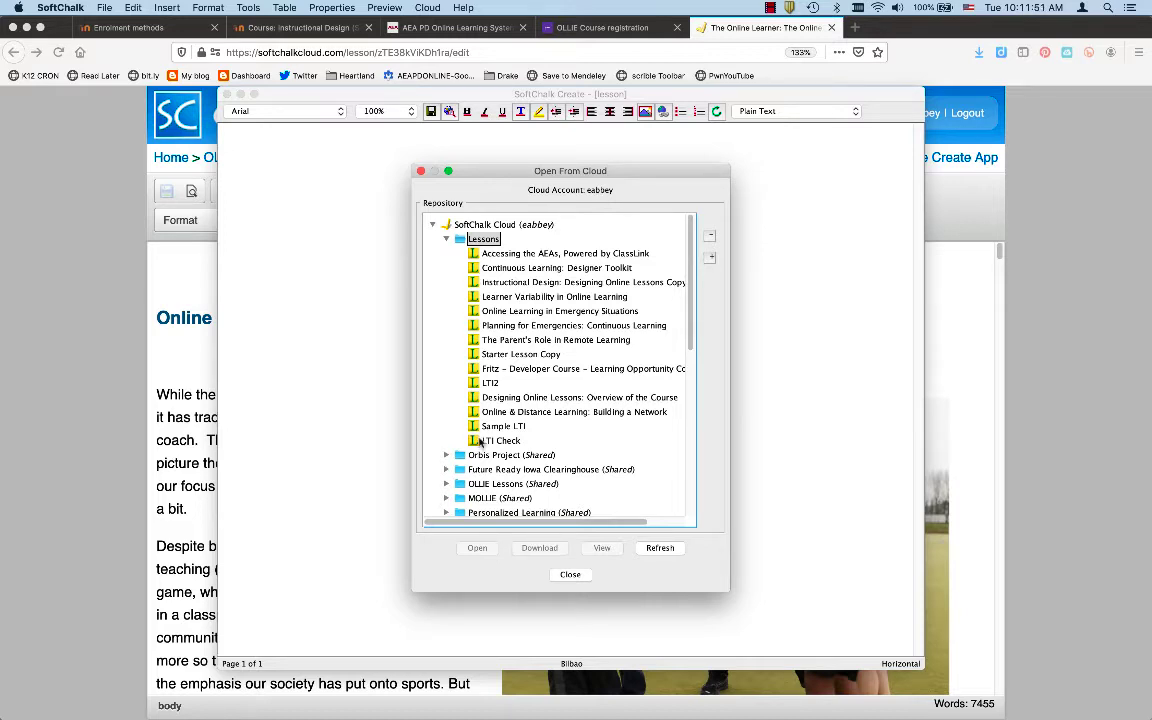
click(447, 240)
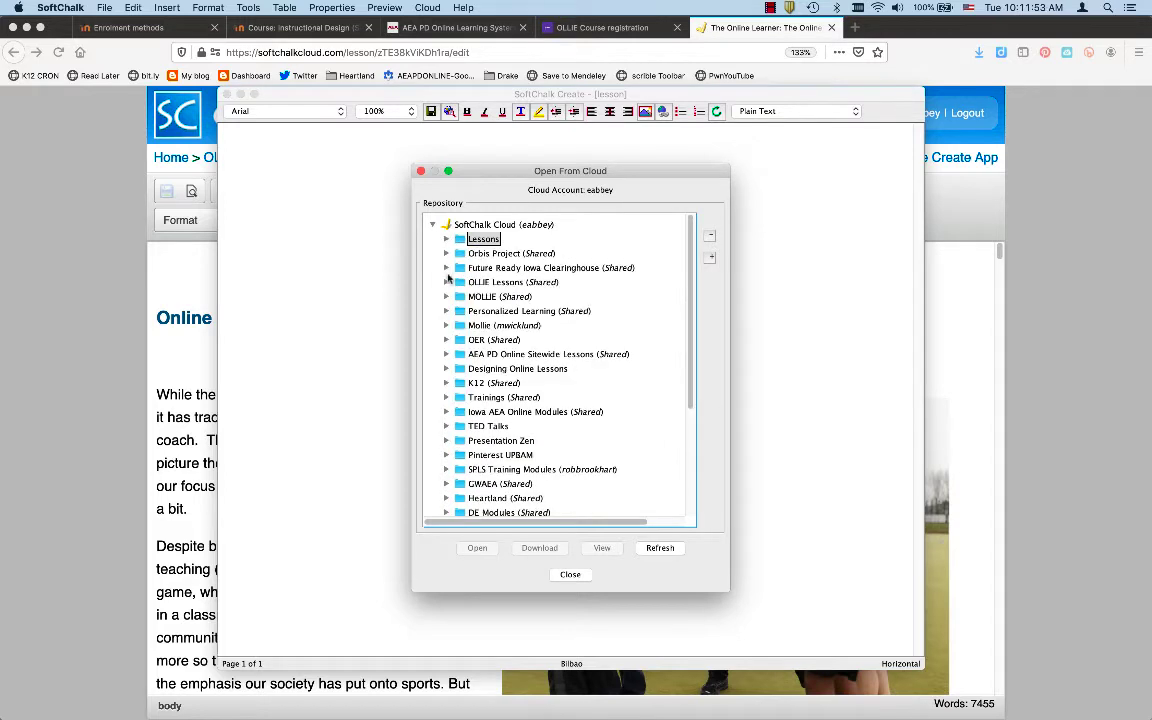
click(446, 284)
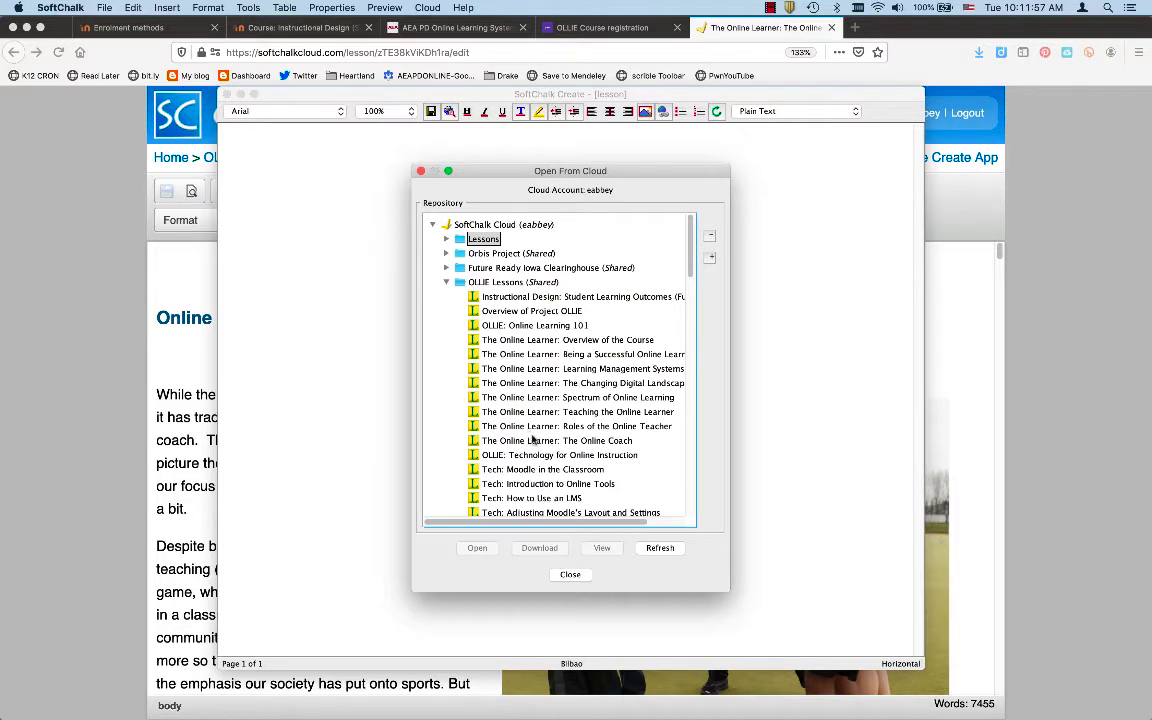
click(530, 442)
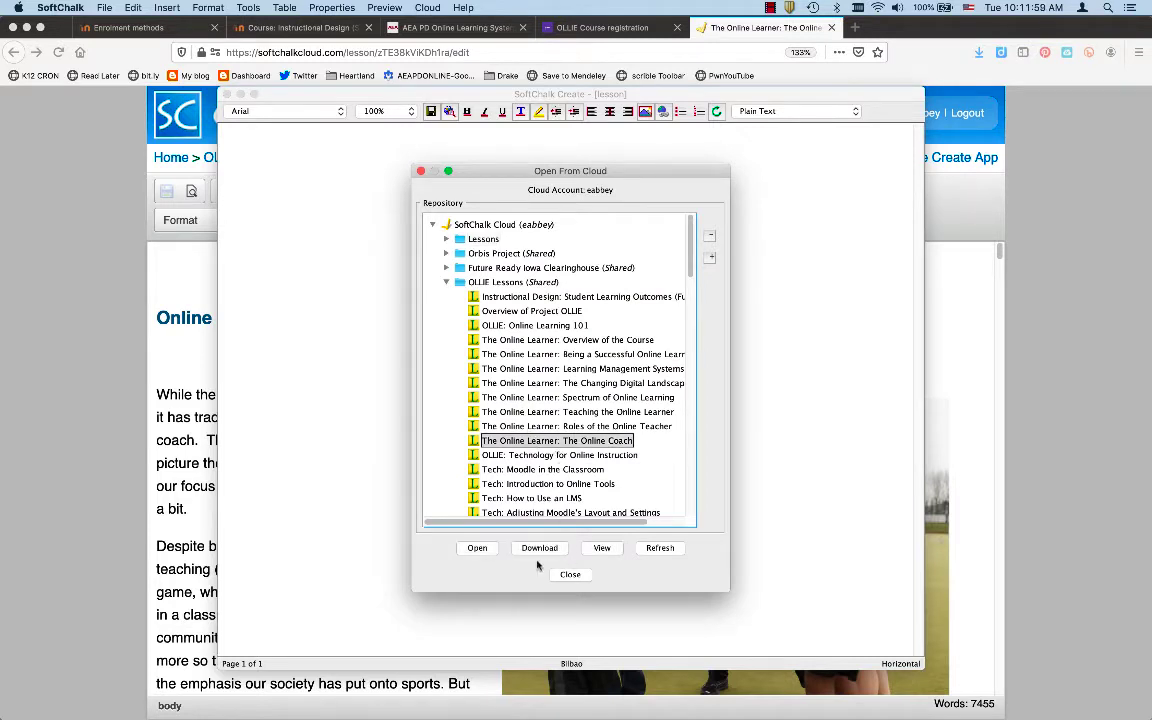
click(478, 549)
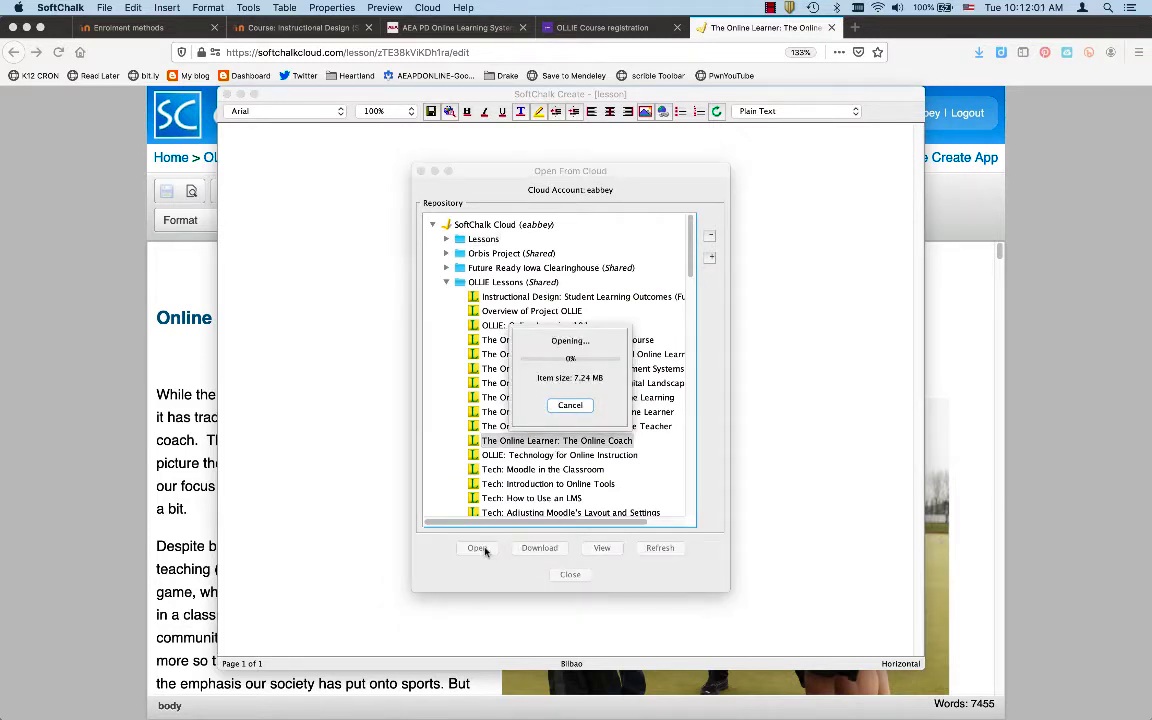
click(570, 405)
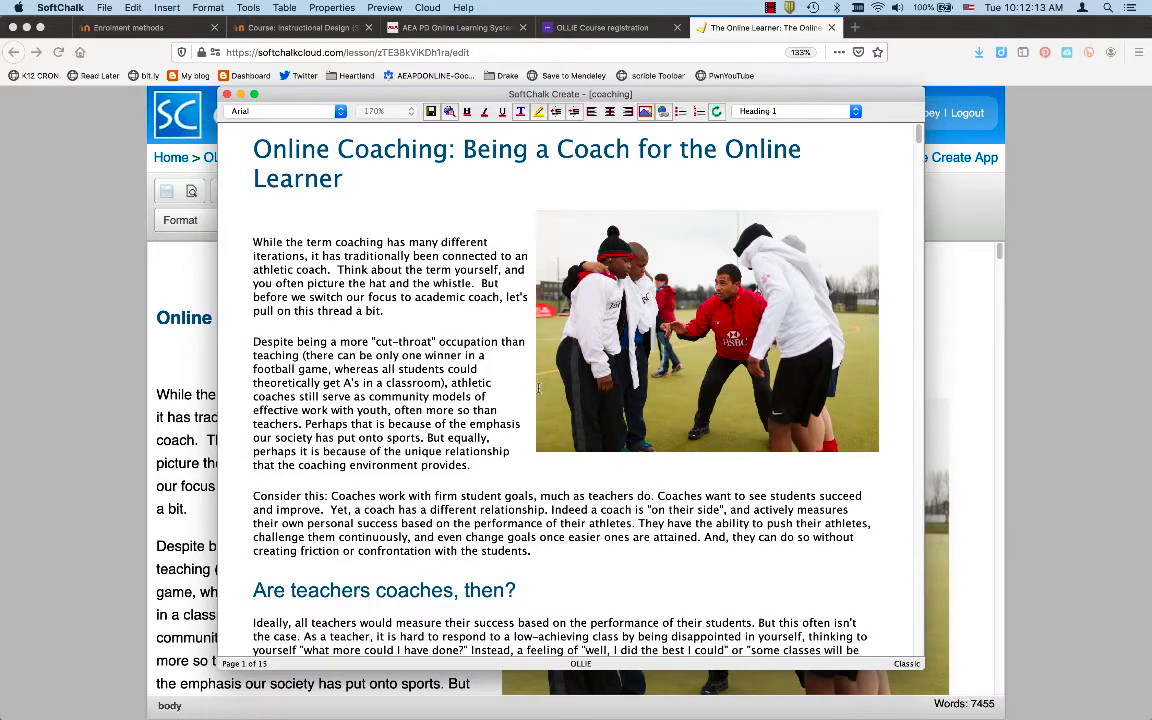
Scroll through the loaded lesson and select its title 'Online Coaching: Being a Coach for the Online Learner'
scroll(538, 388, down, 15)
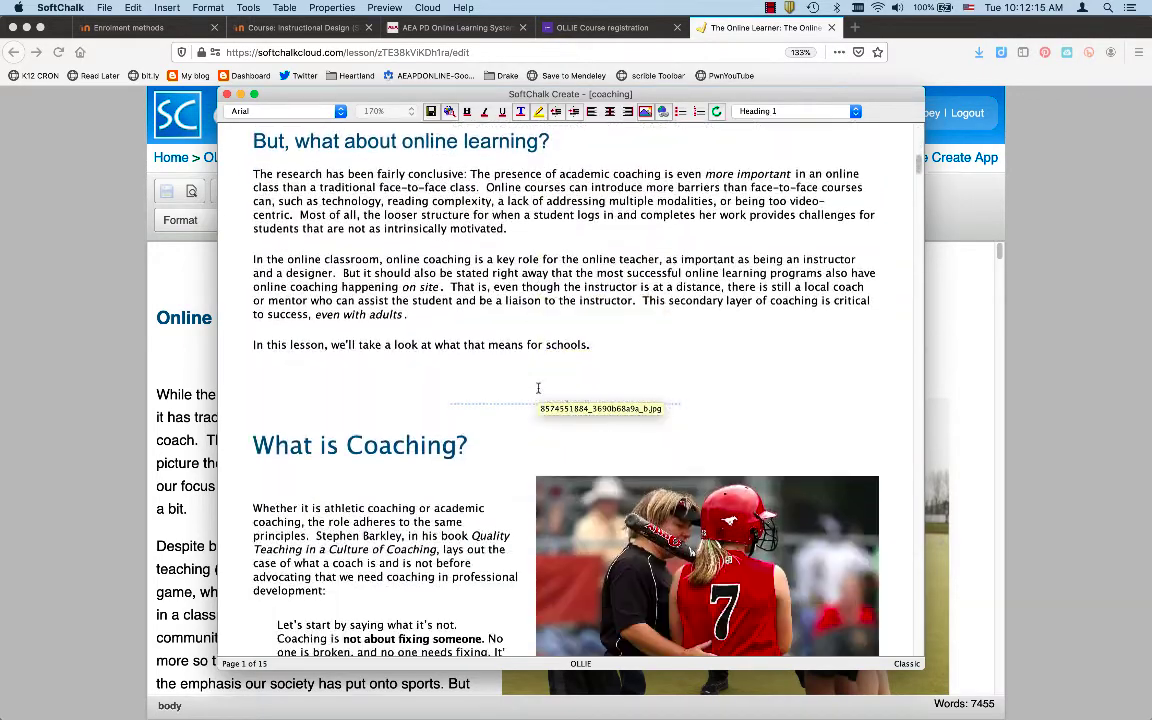
scroll(538, 388, down, 5)
scroll(538, 388, up, 5)
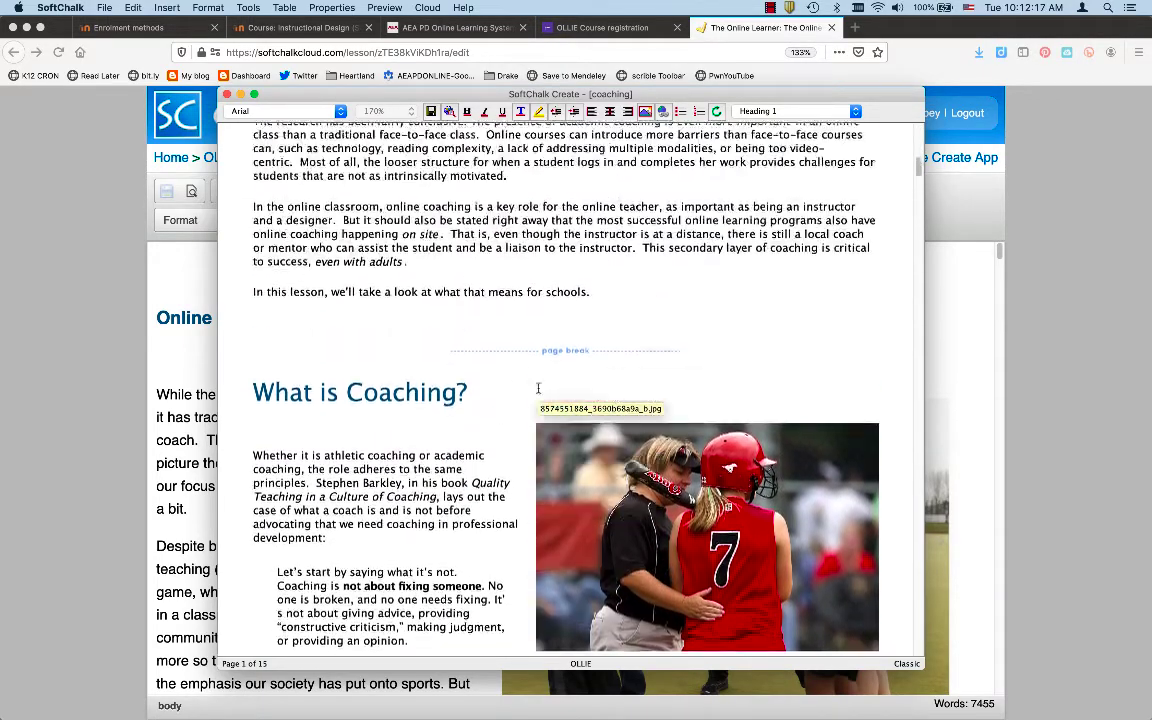
scroll(538, 388, up, 15)
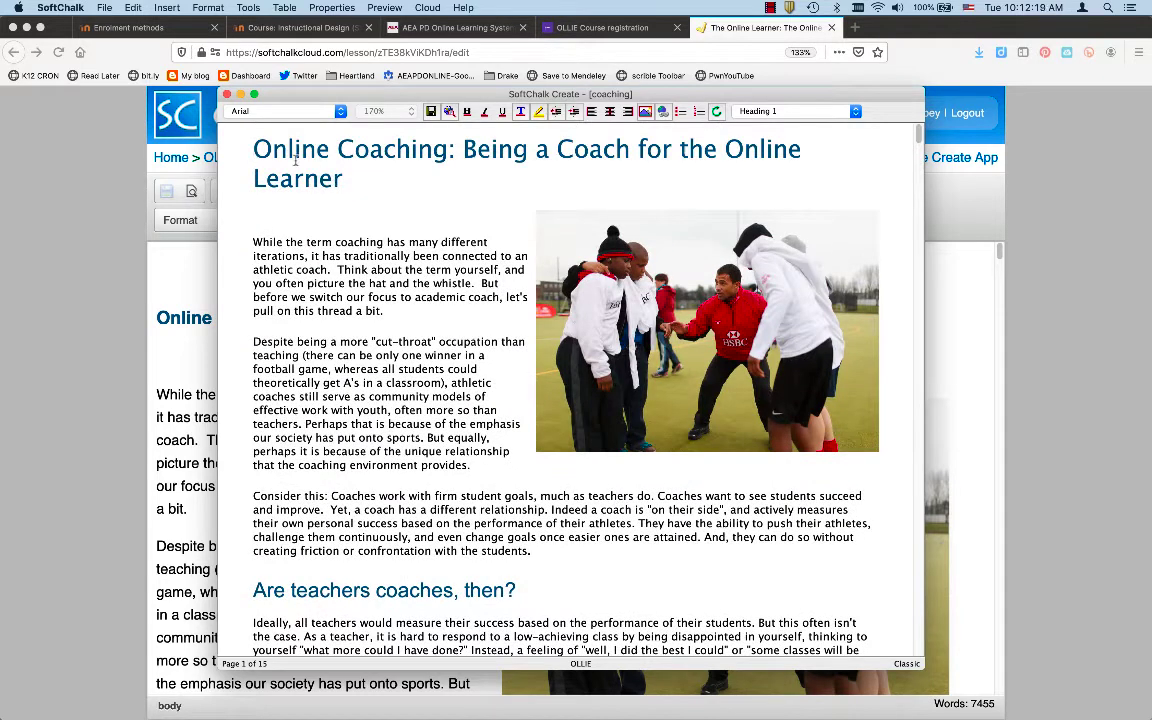
drag(250, 150, 344, 174)
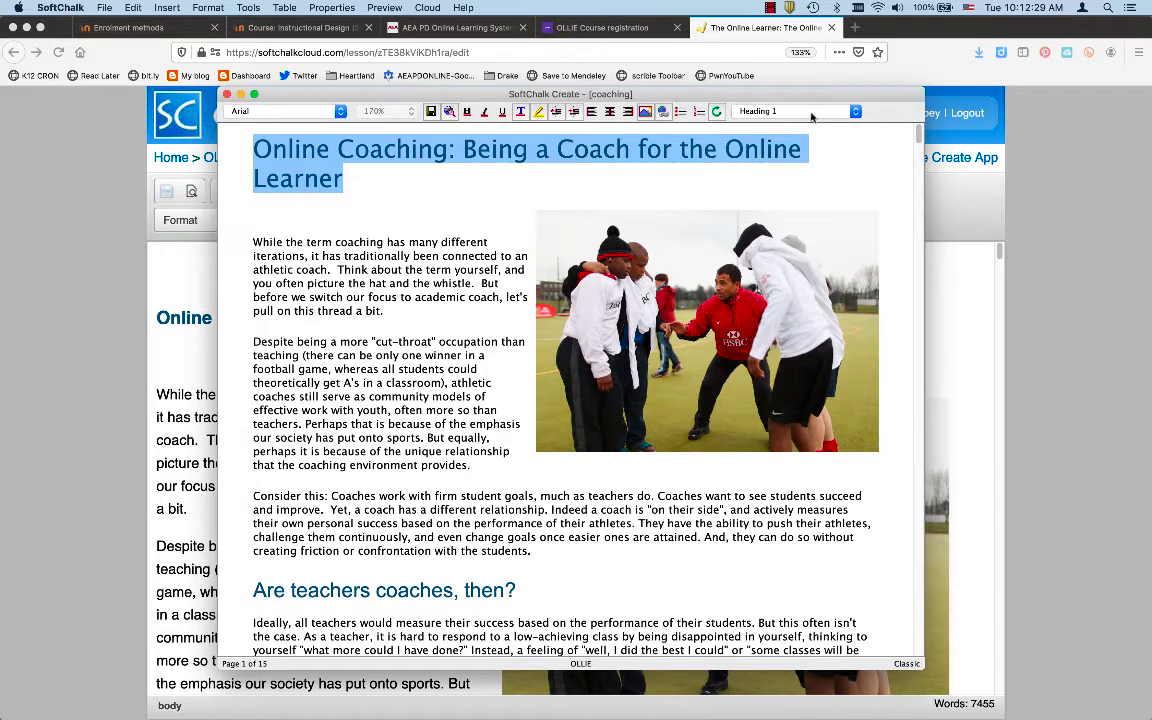
Check the paragraph styles of the title, headings and body text, then select the opening coaching photo
click(846, 111)
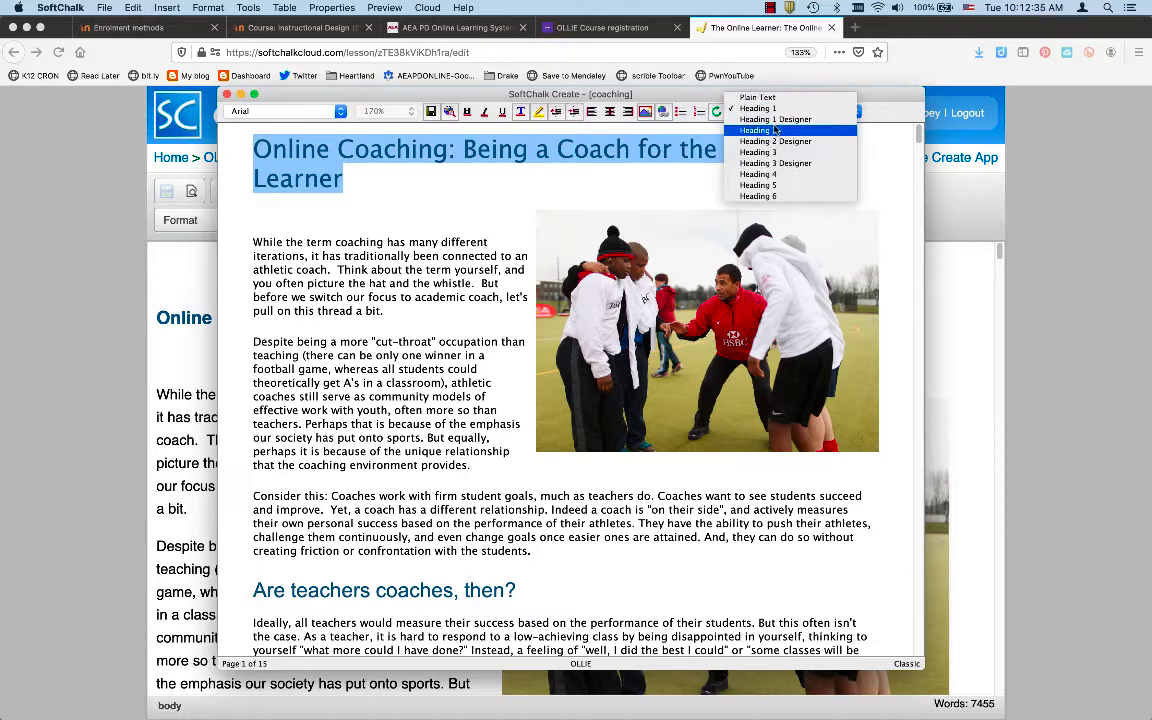
click(385, 492)
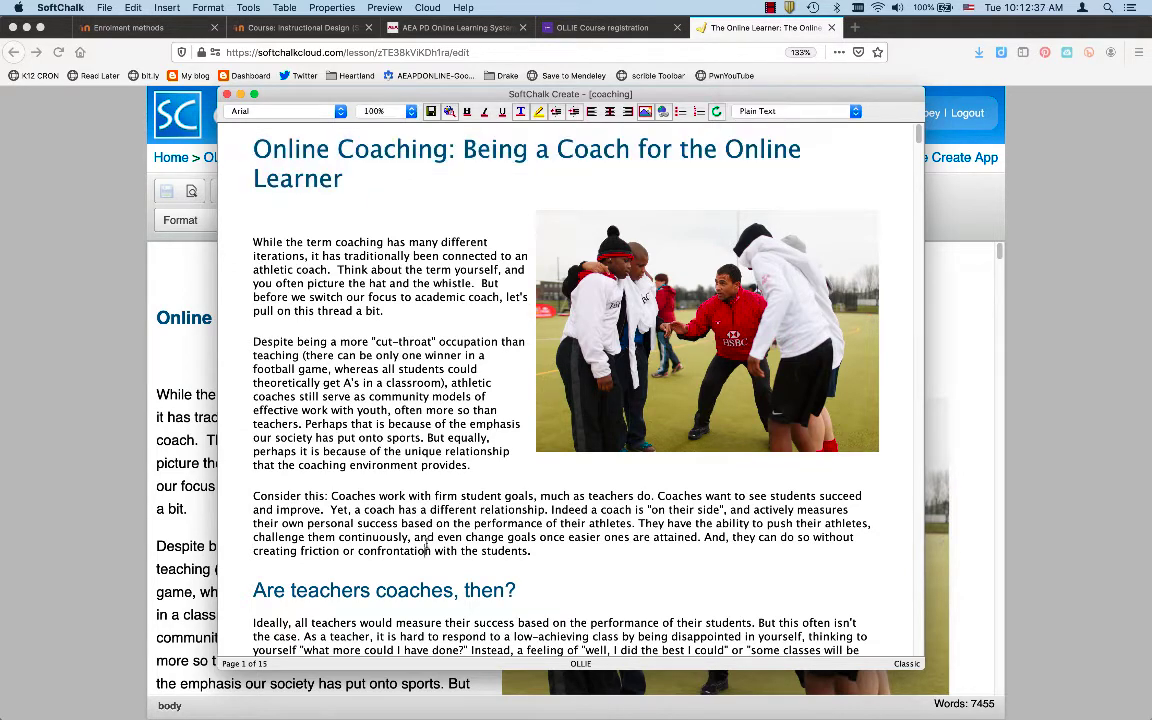
click(409, 590)
scroll(441, 510, down, 10)
scroll(441, 510, up, 7)
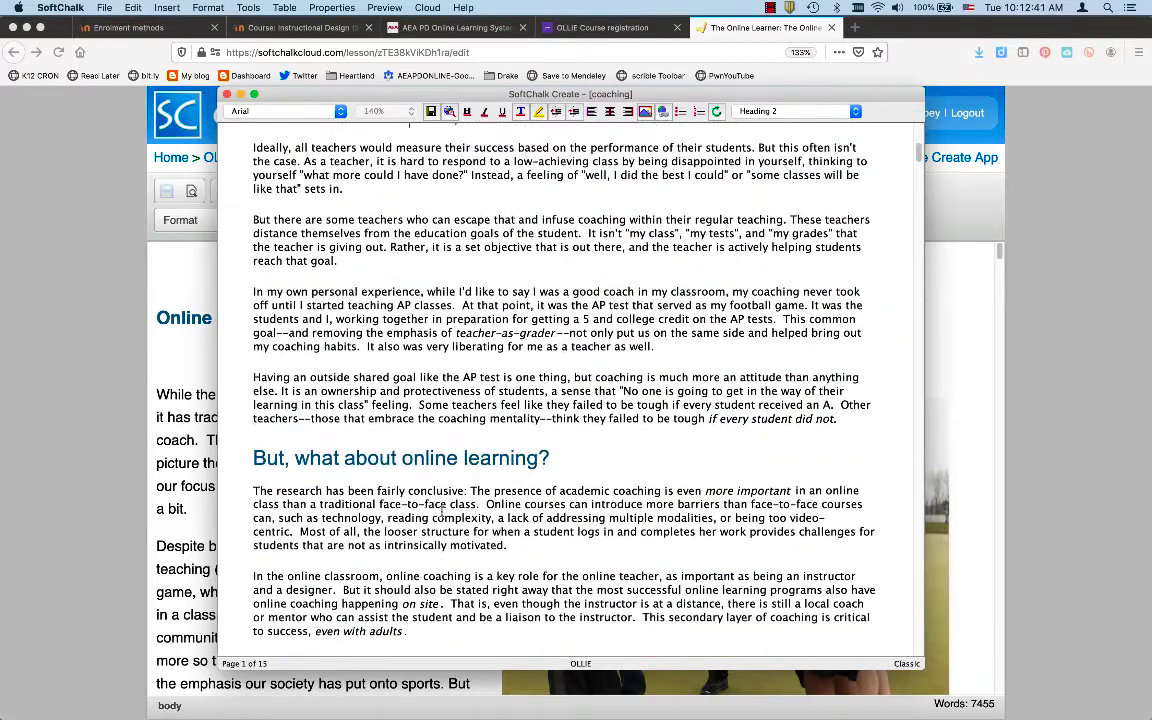
scroll(441, 510, up, 5)
click(386, 330)
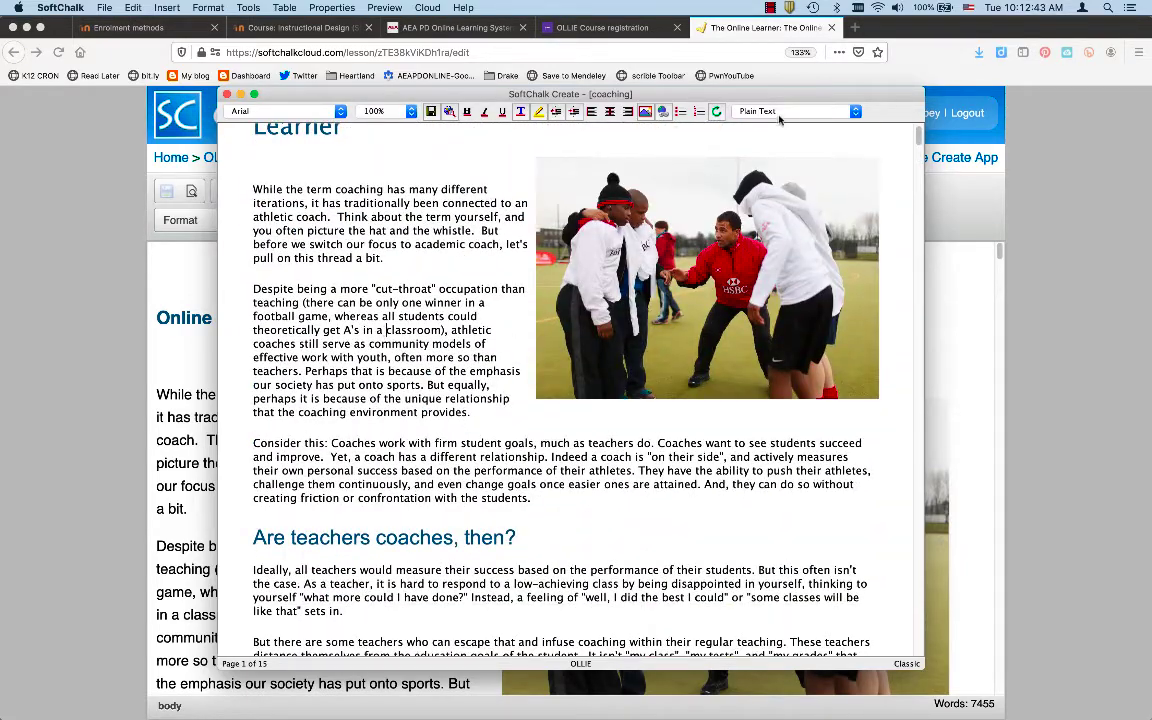
scroll(472, 280, up, 2)
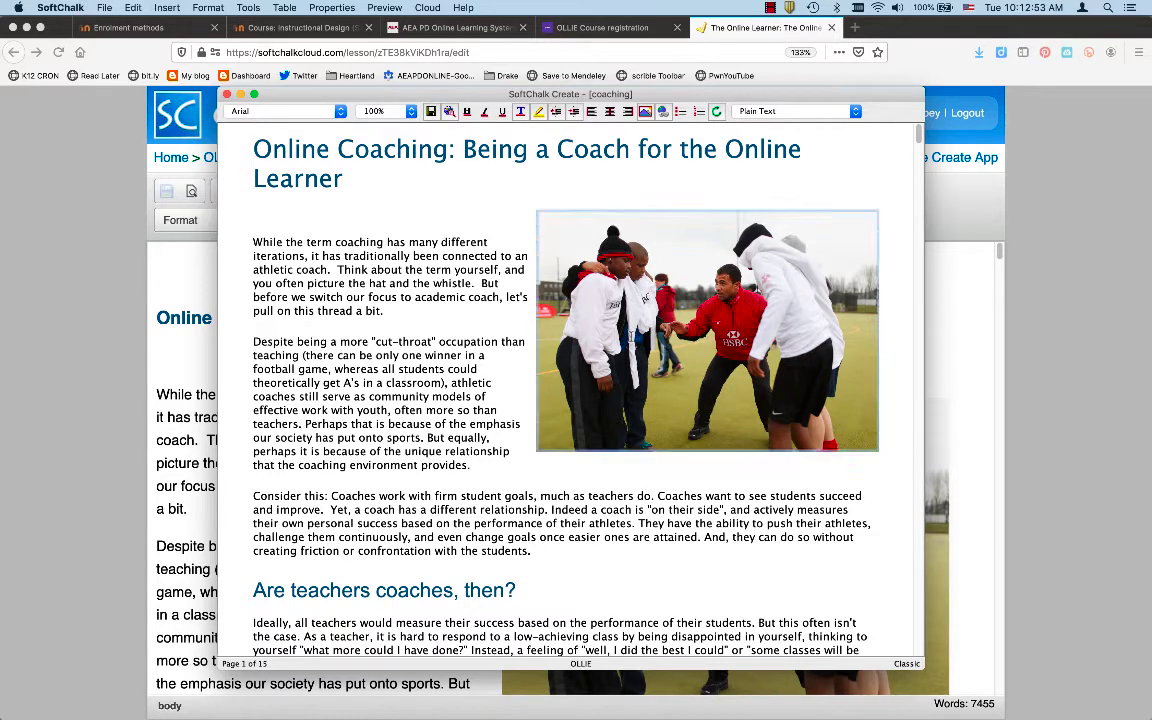
click(580, 230)
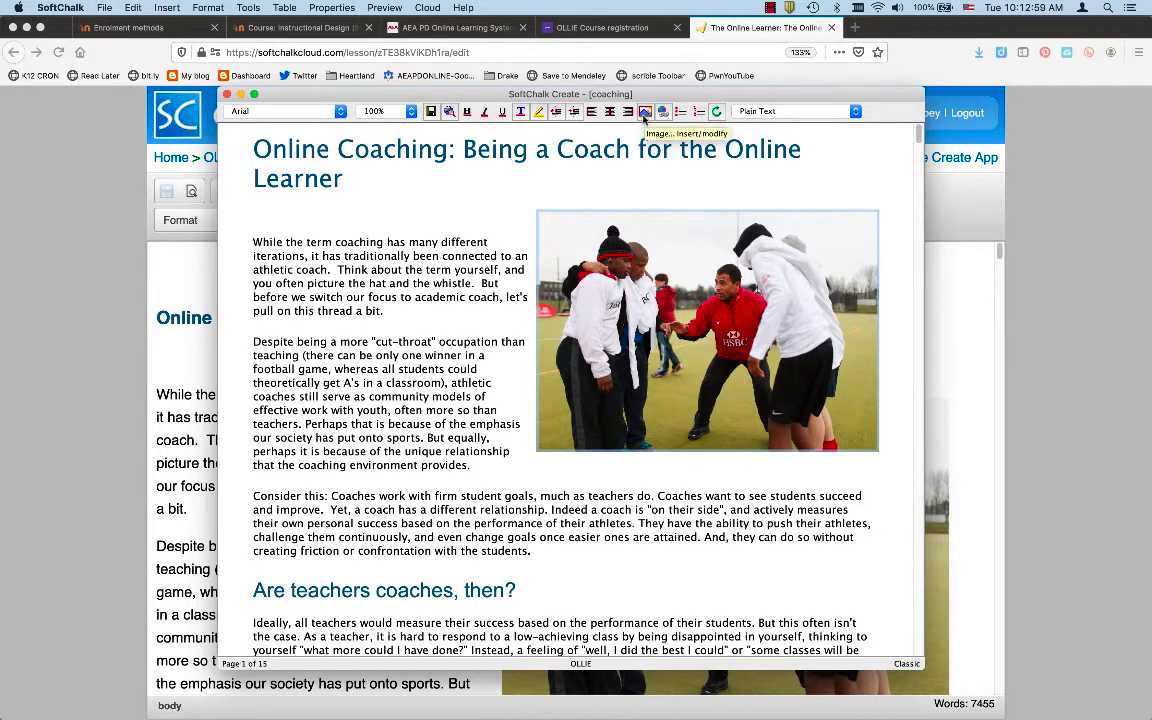
Review the opening photo's settings (alt text Coaching, 500 × 353) and keep them unchanged
click(645, 112)
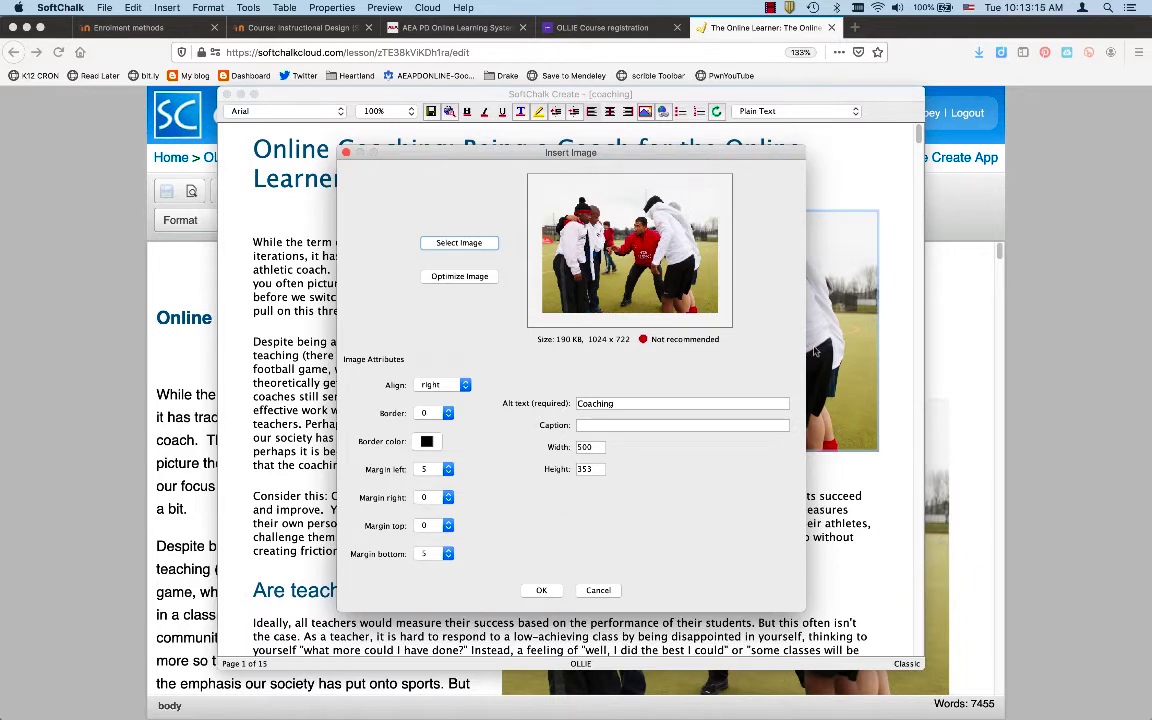
click(545, 590)
scroll(570, 563, down, 15)
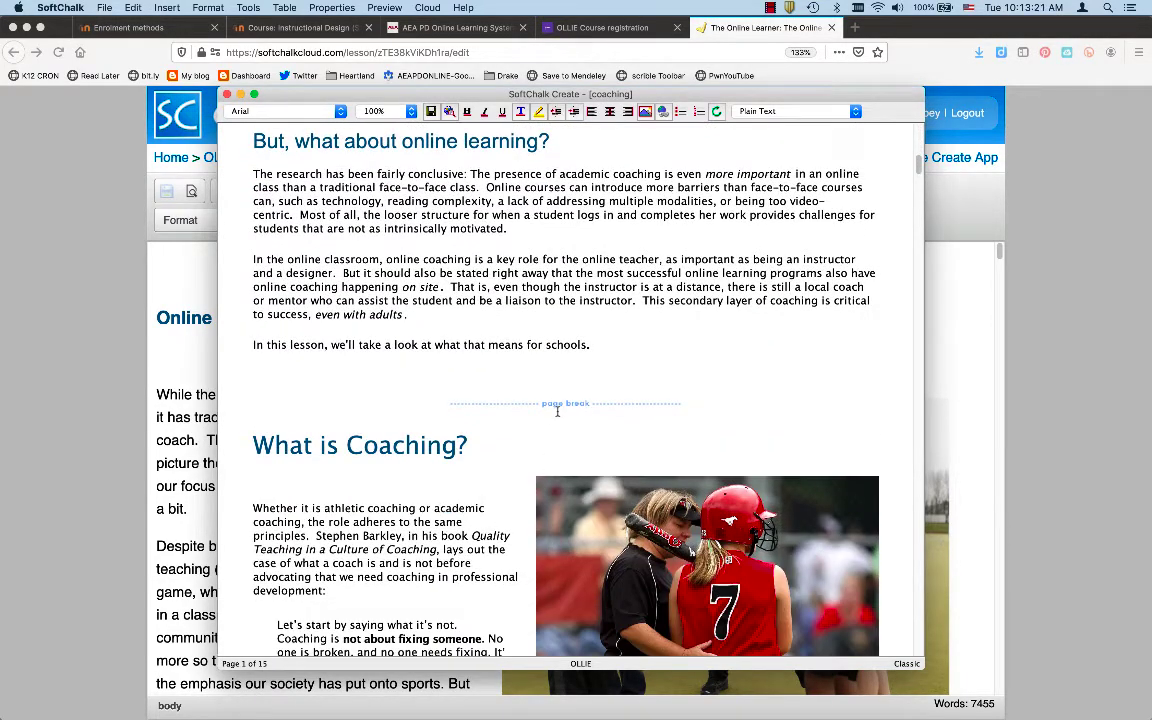
Select the page break before What is Coaching? and inspect the Insert > Page Break options without changes
click(557, 405)
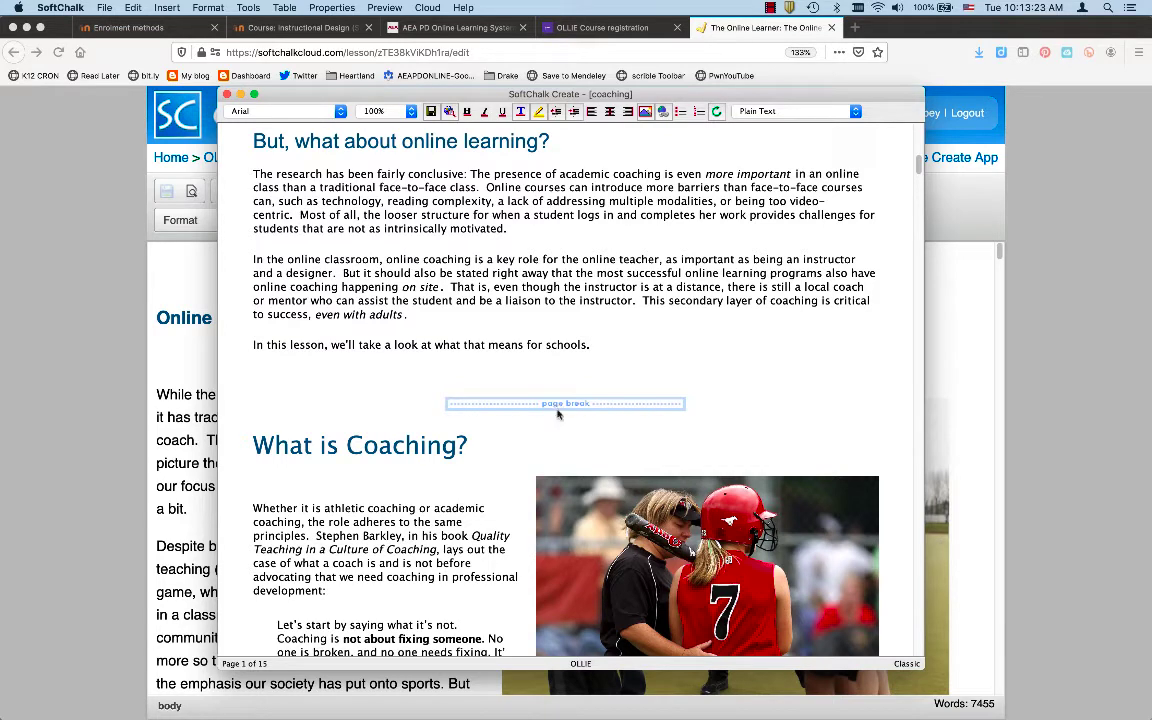
click(409, 465)
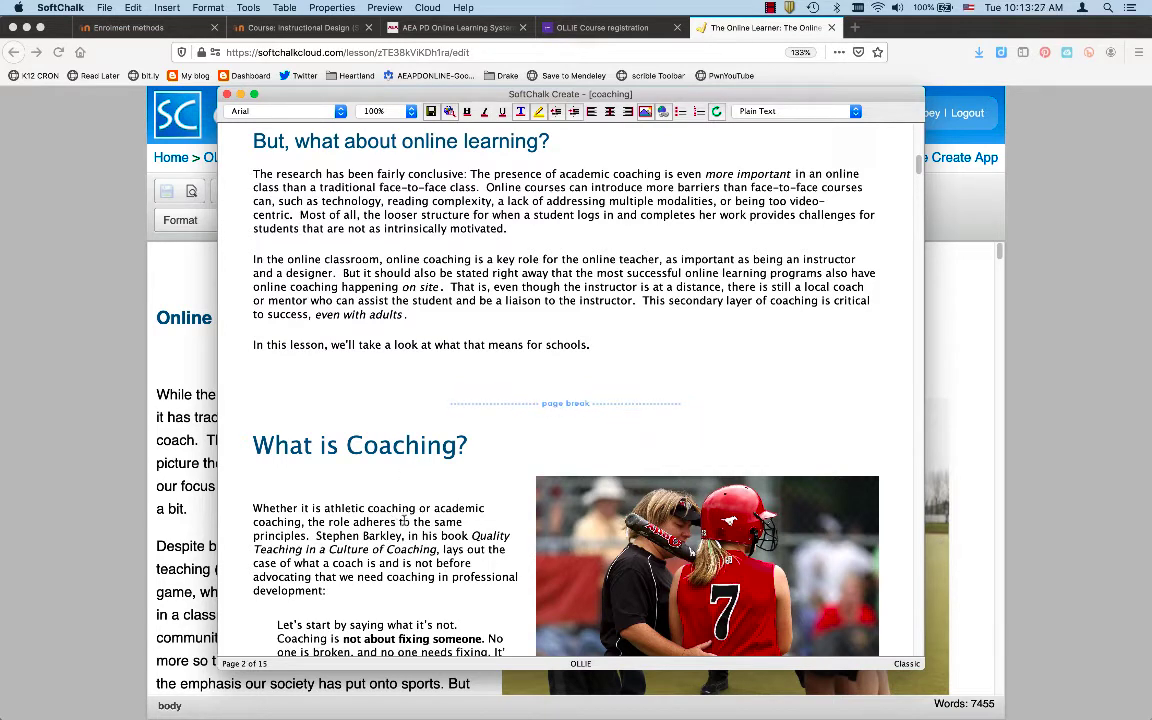
click(514, 403)
click(170, 9)
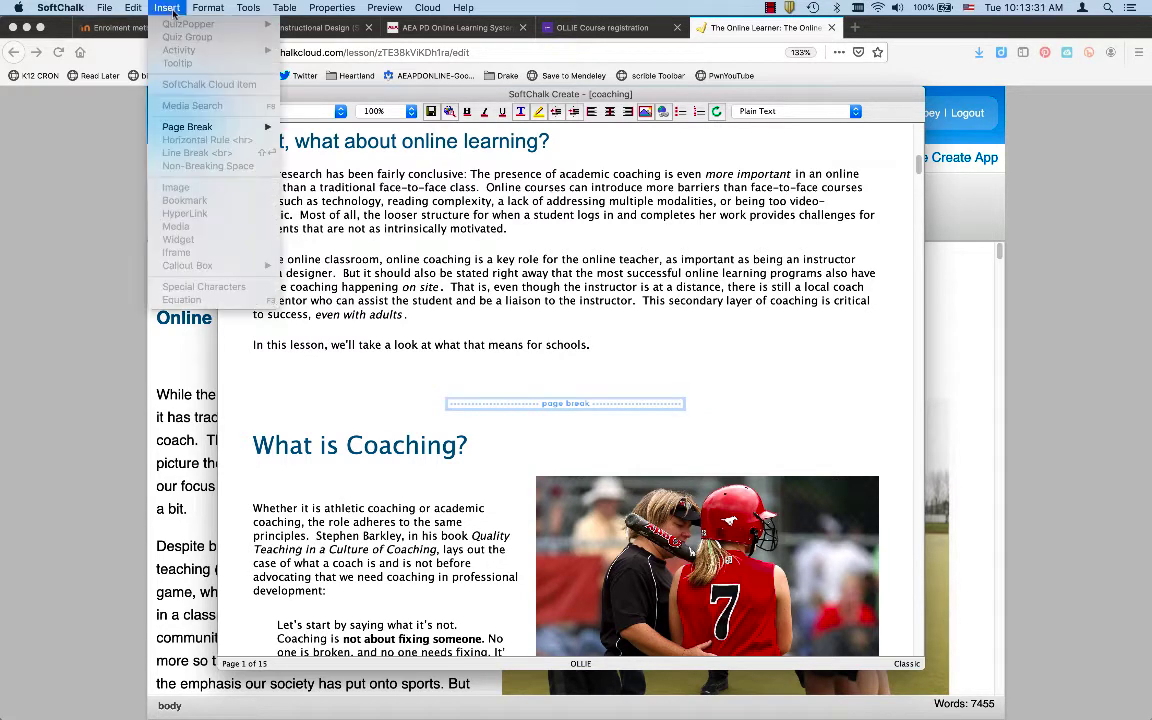
mouse_move(171, 124)
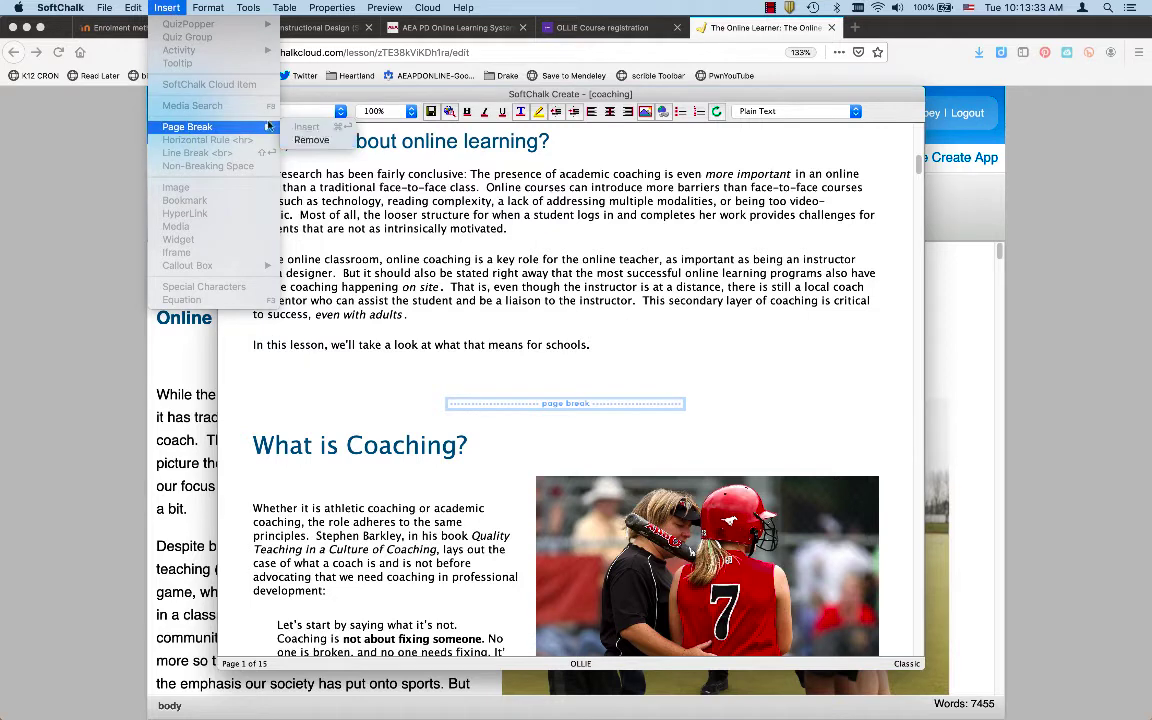
click(419, 341)
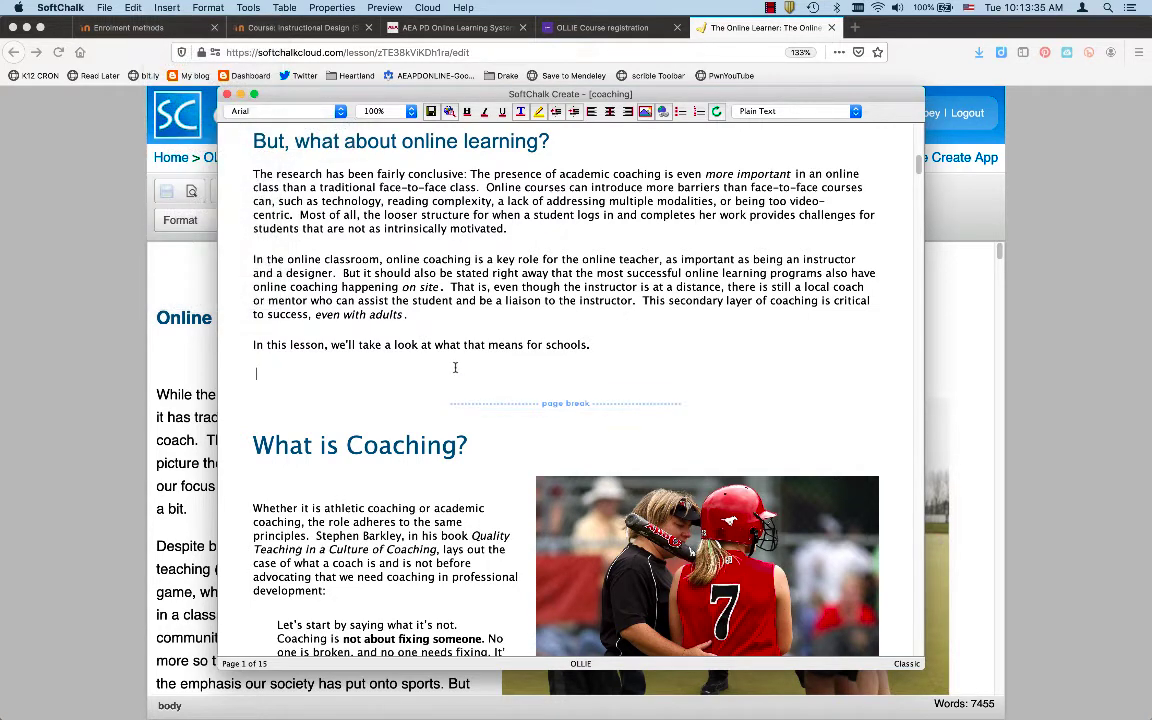
click(167, 7)
mouse_move(190, 127)
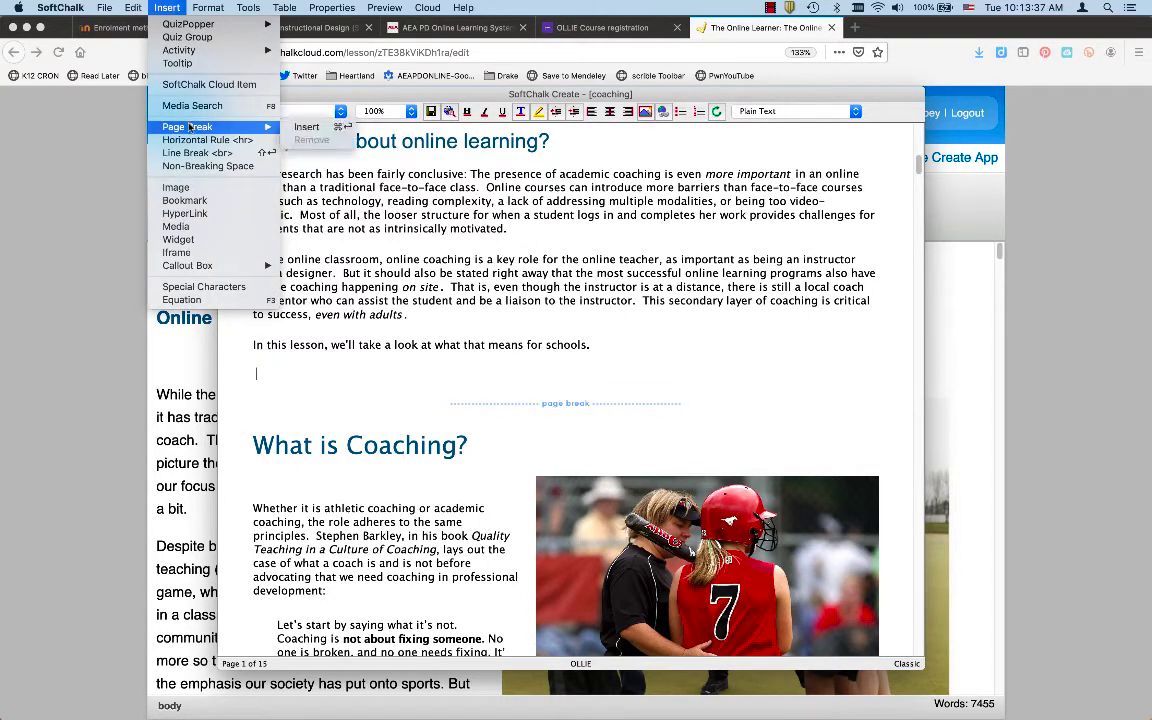
click(274, 331)
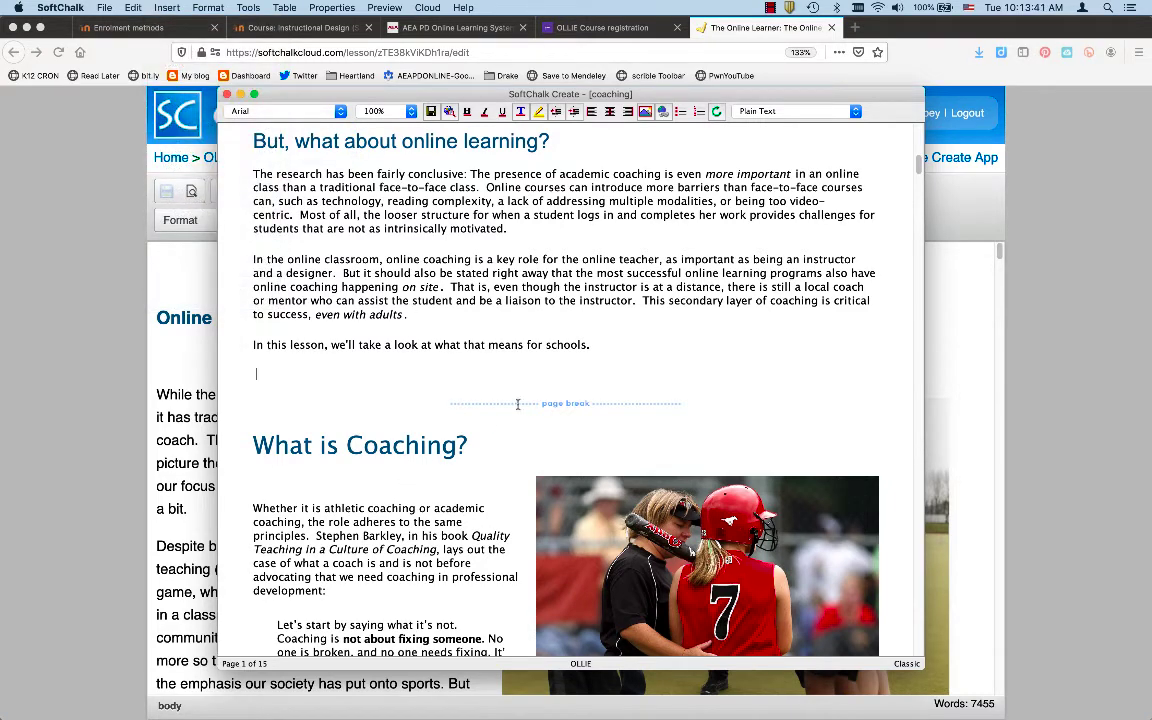
Select the 'specific coaching strategies' link in Cognitive Coaching and open its Link dialog
scroll(414, 485, down, 10)
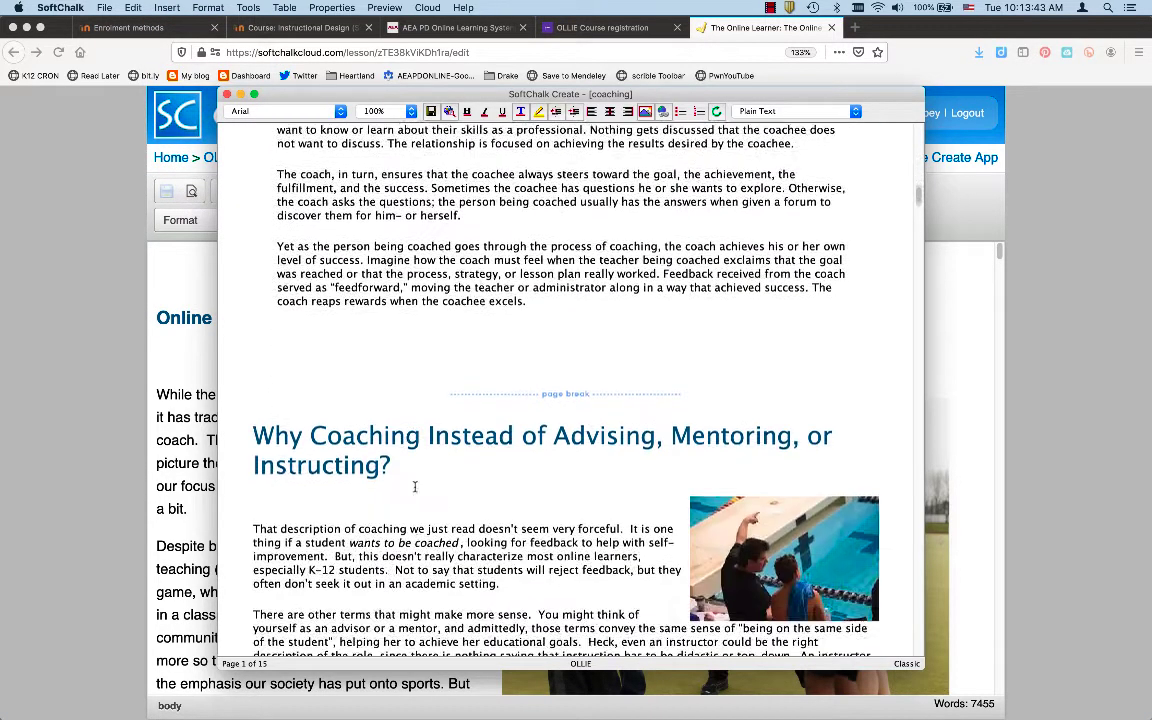
scroll(414, 485, down, 5)
scroll(414, 486, down, 3)
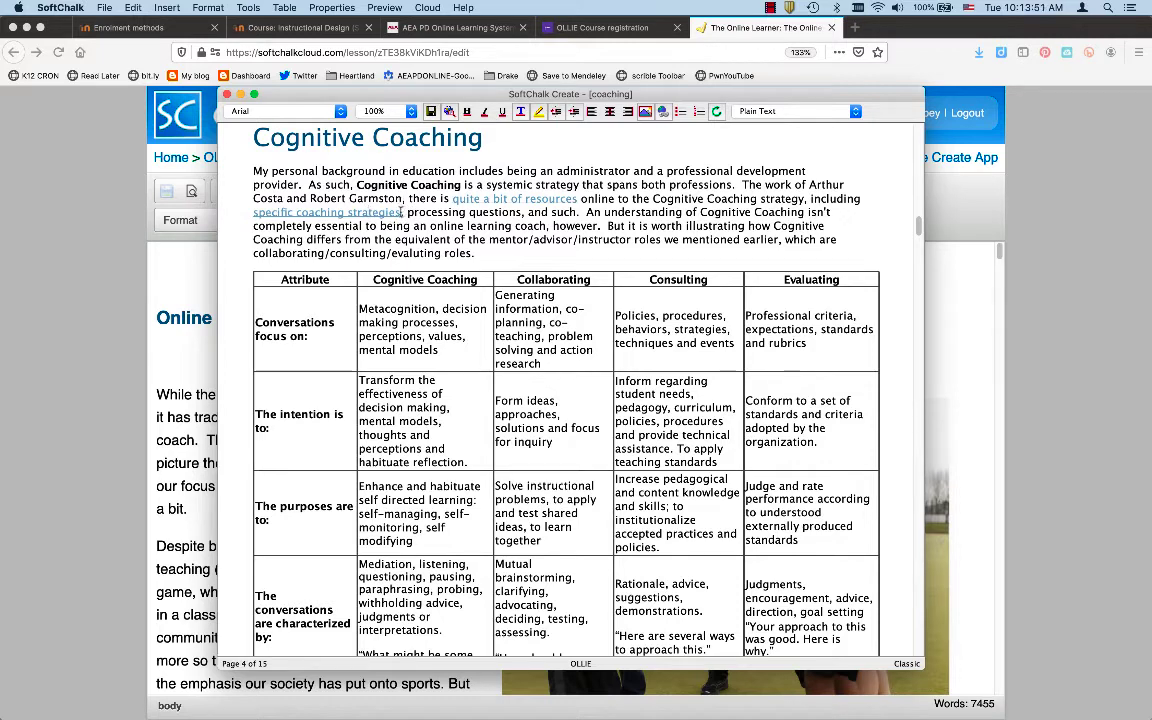
drag(402, 212, 254, 214)
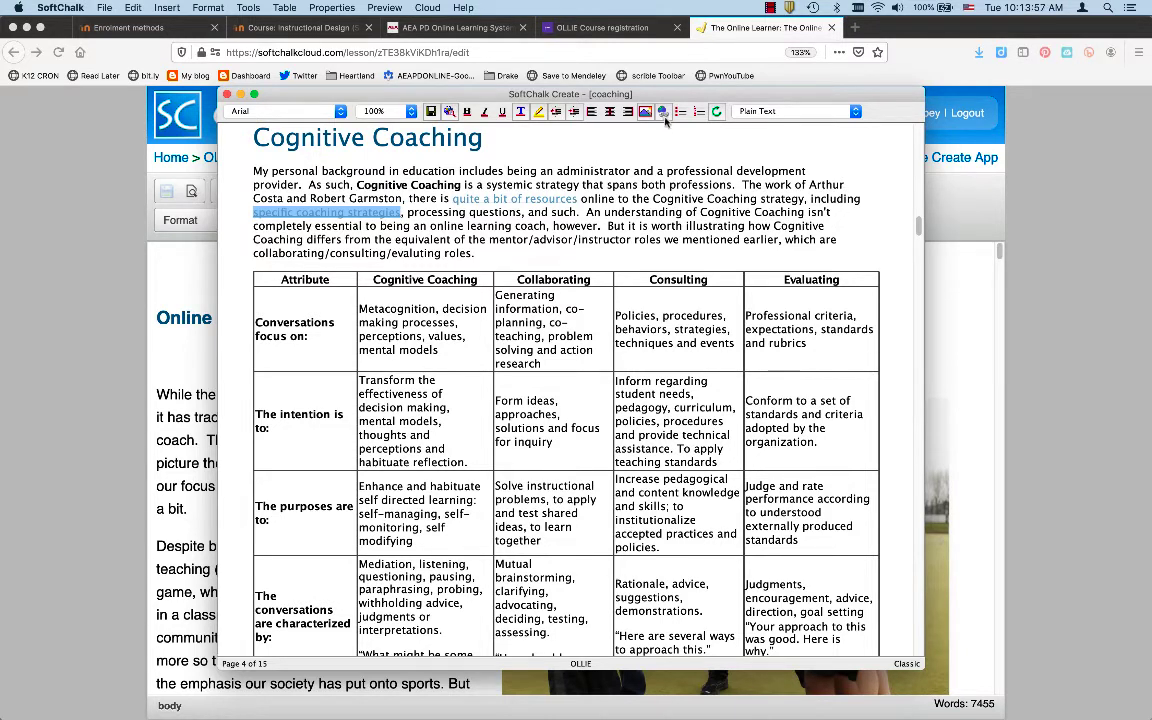
click(664, 116)
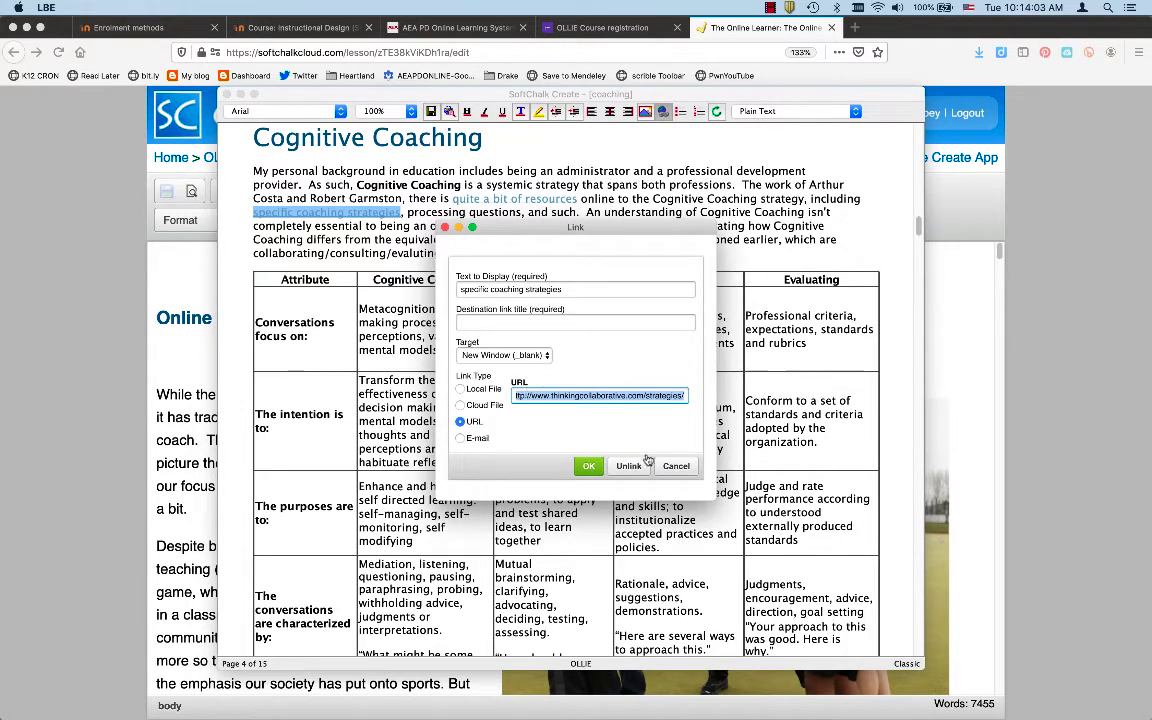
key(Return)
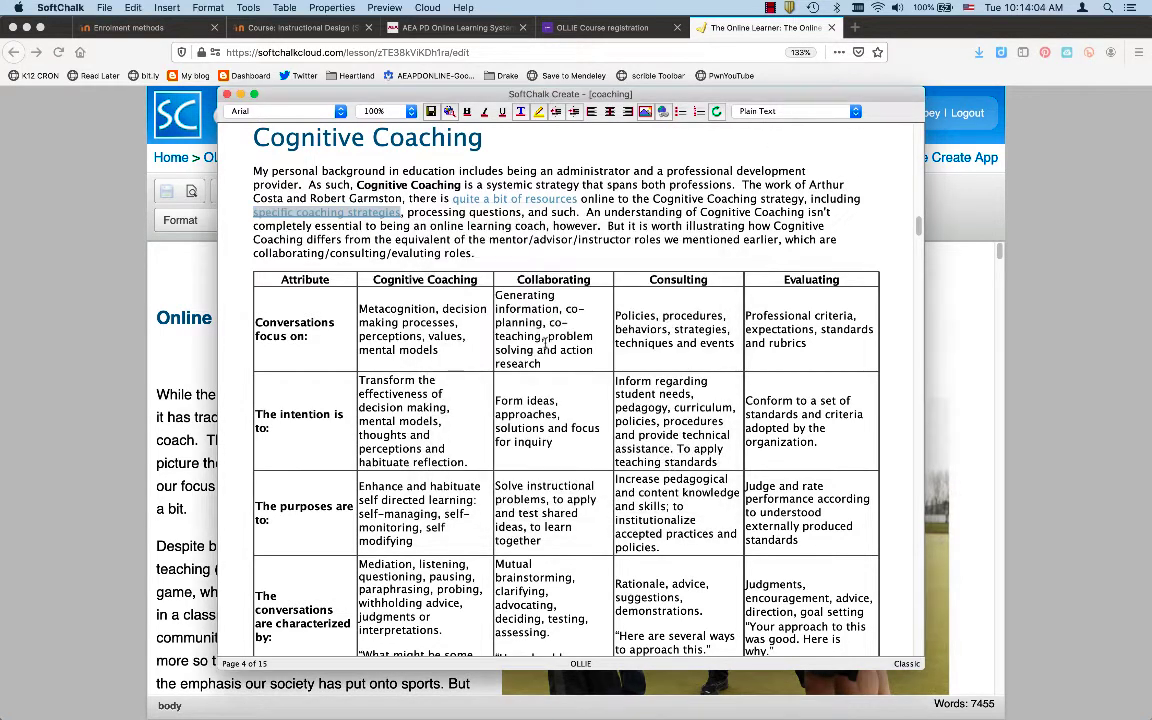
double_click(404, 172)
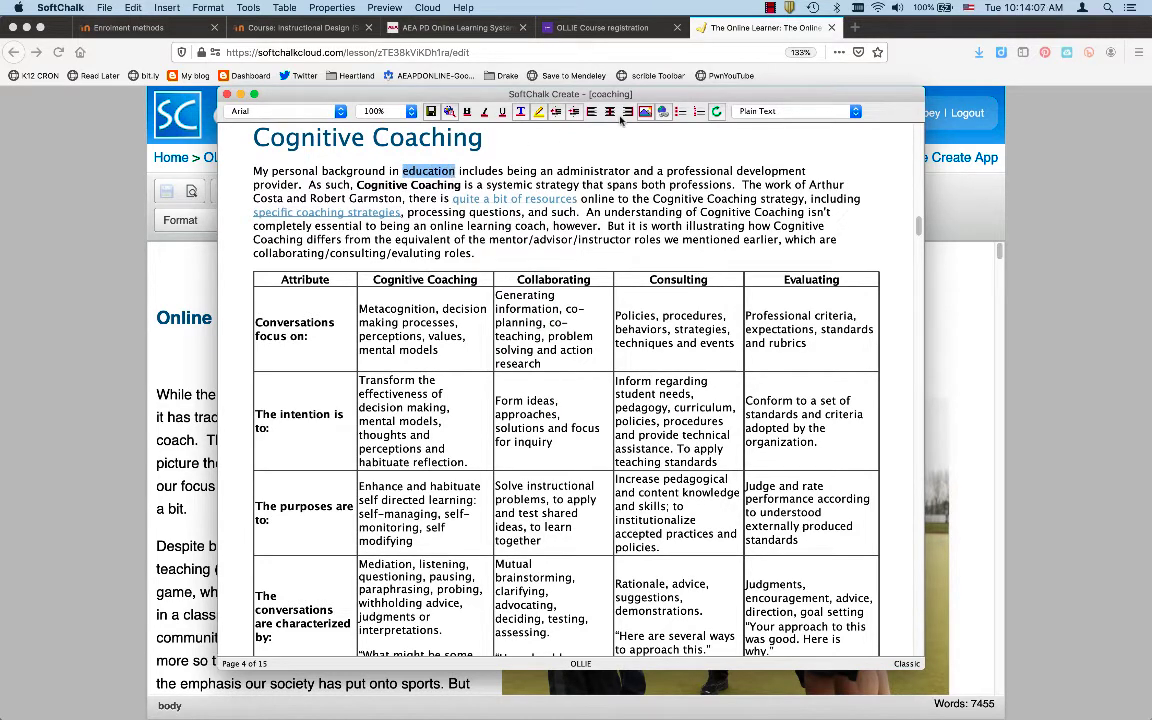
click(663, 111)
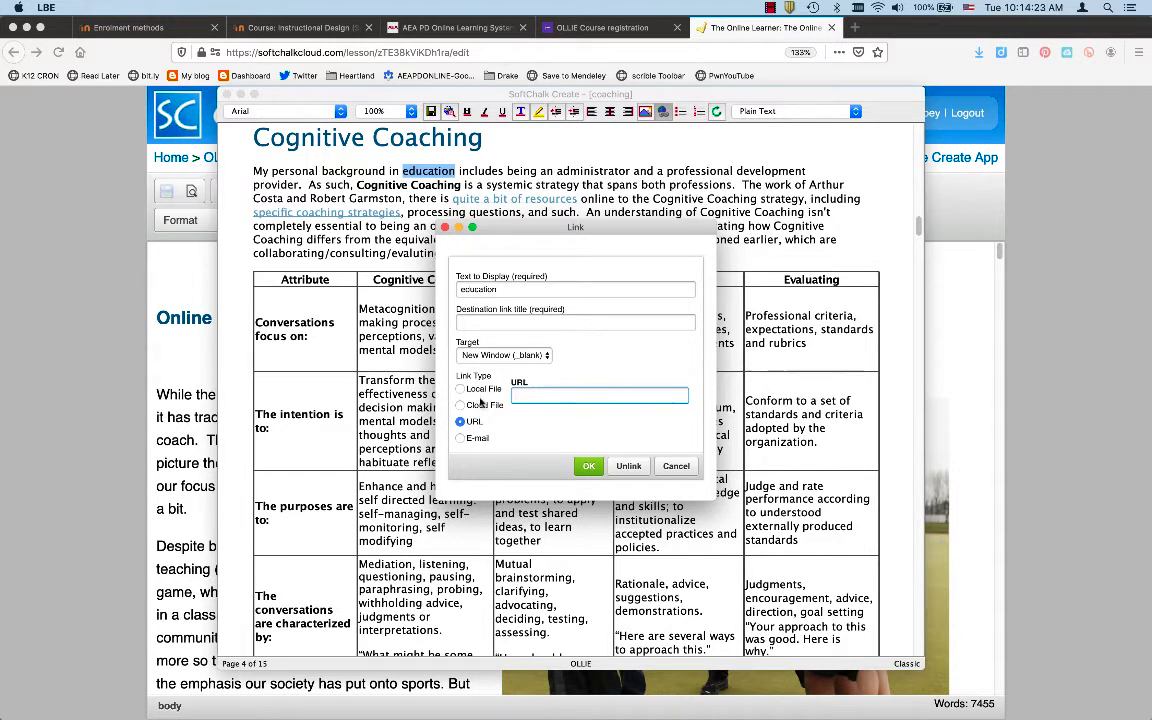
click(675, 466)
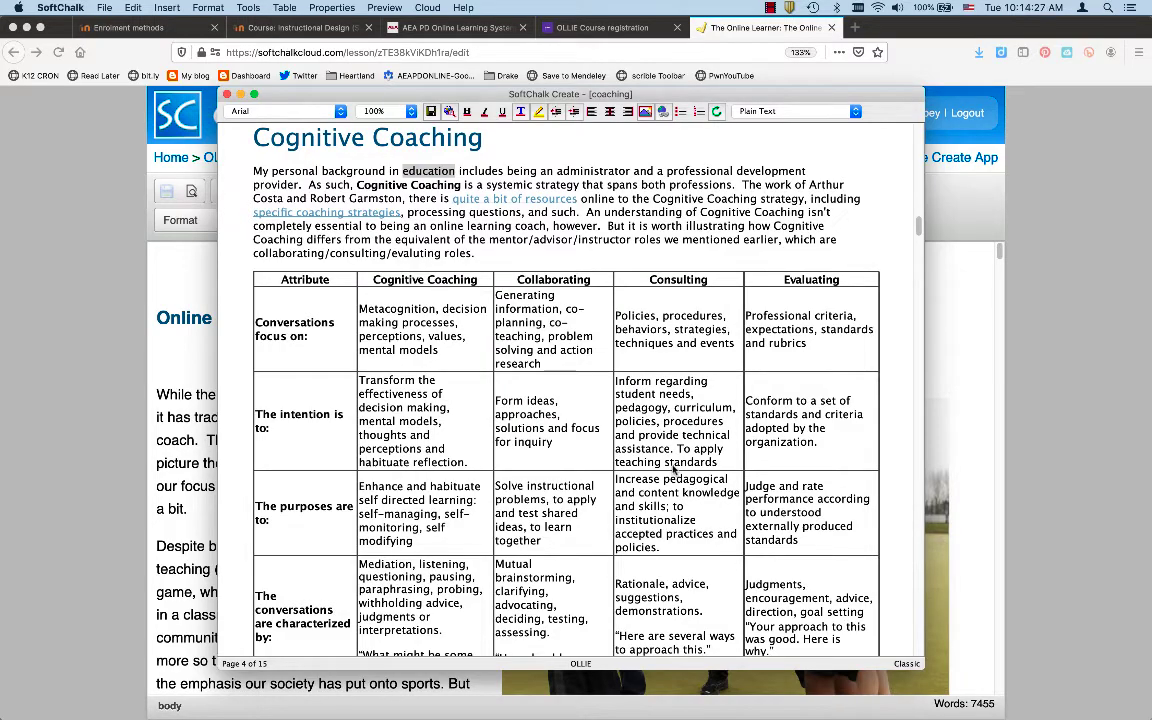
Scroll through to the end of the coaching lesson, then bring the Firefox Create Online editor forward
scroll(672, 466, down, 3)
scroll(608, 458, down, 10)
scroll(608, 458, down, 5)
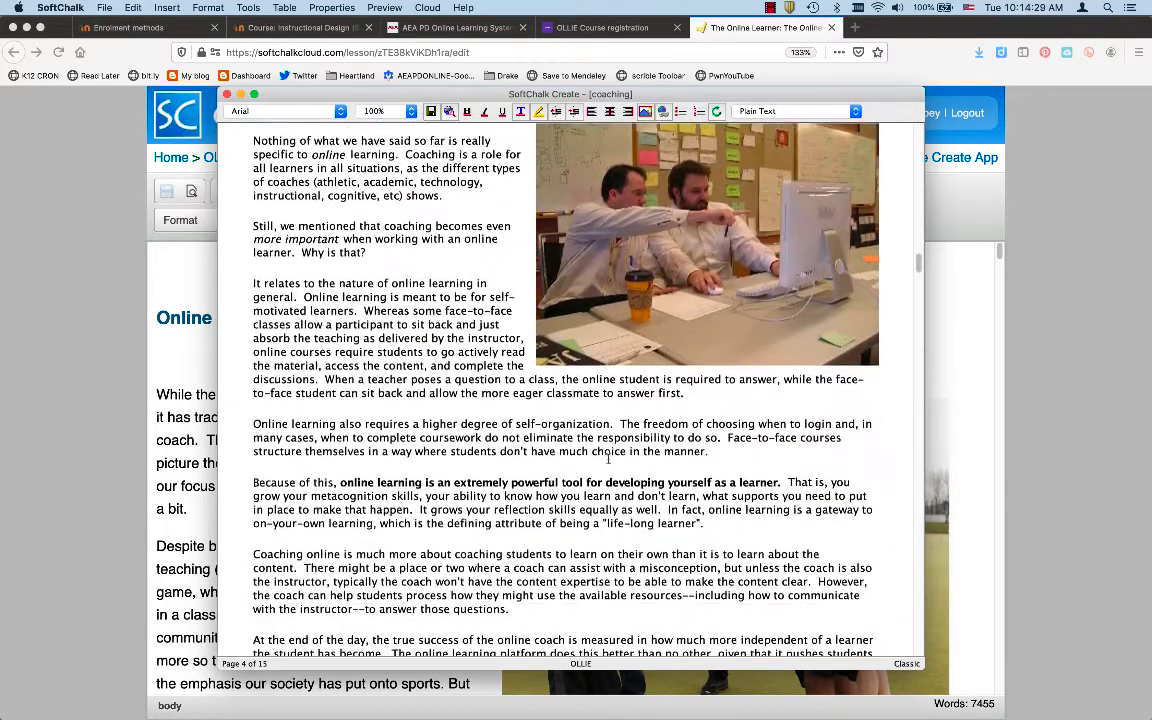
scroll(608, 458, up, 15)
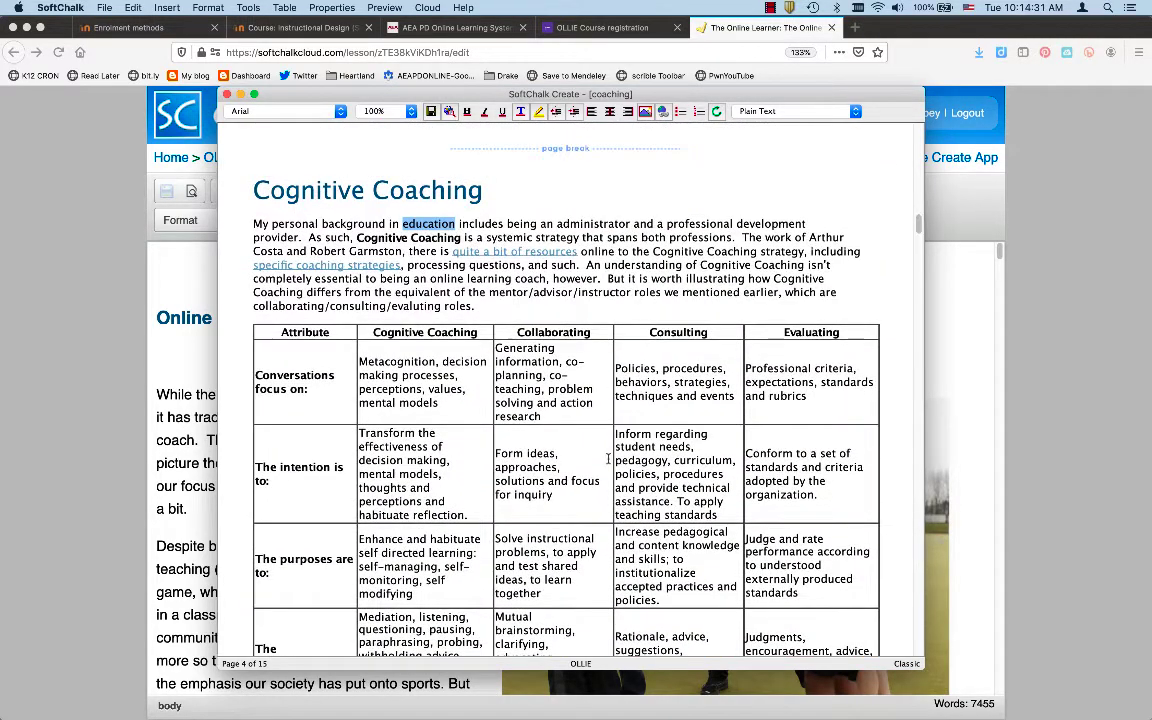
scroll(608, 458, down, 3)
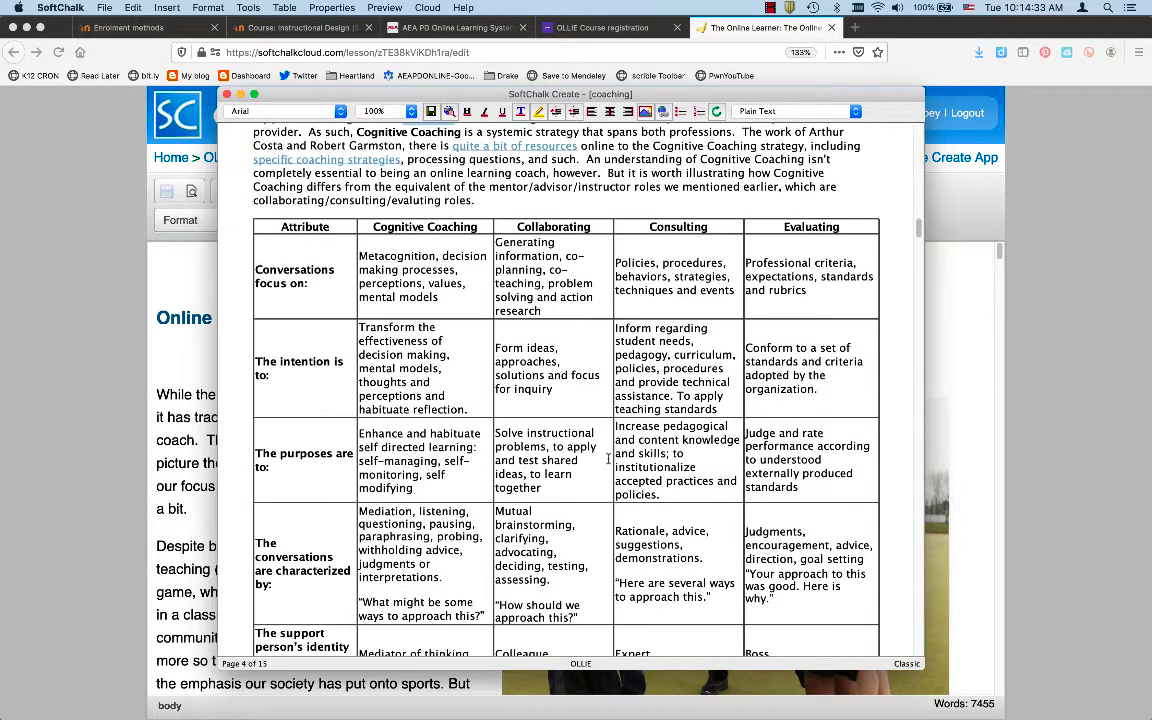
scroll(608, 458, down, 20)
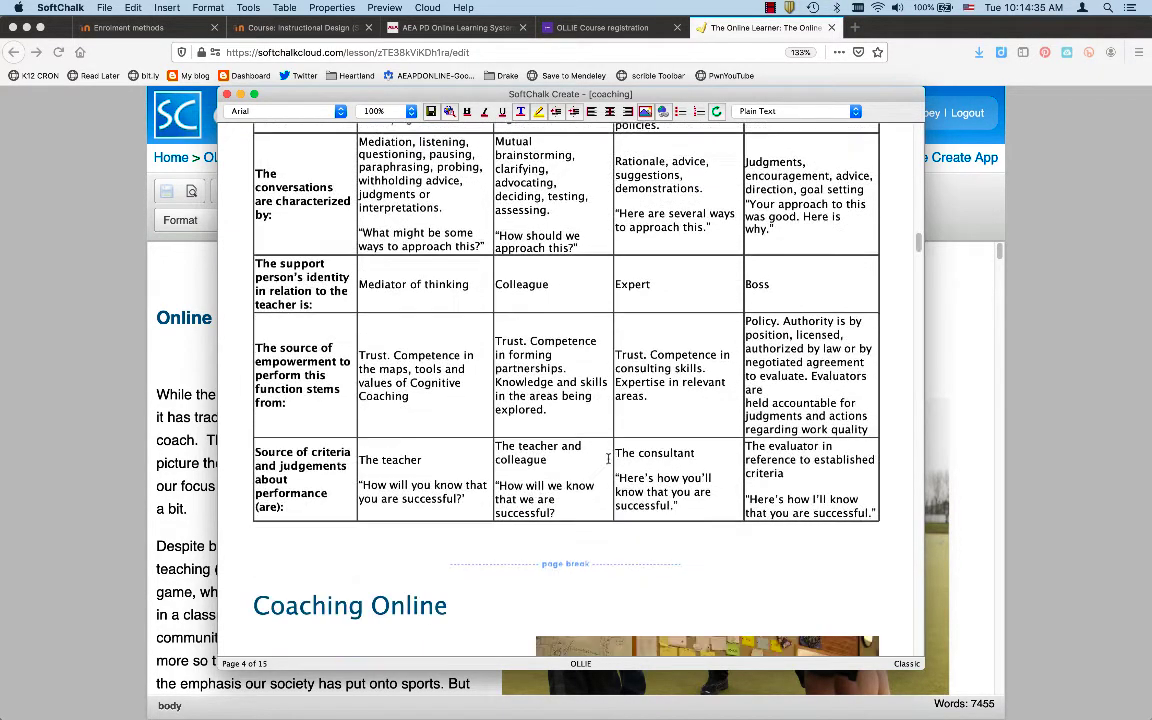
scroll(608, 458, down, 20)
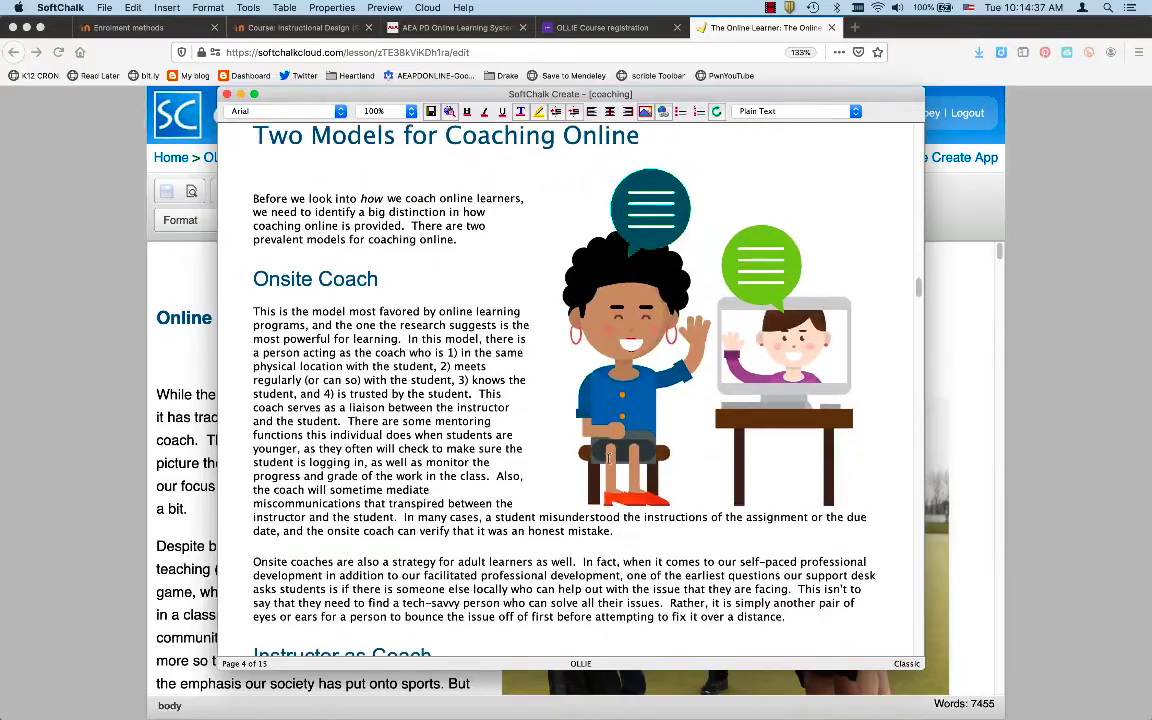
scroll(608, 458, down, 20)
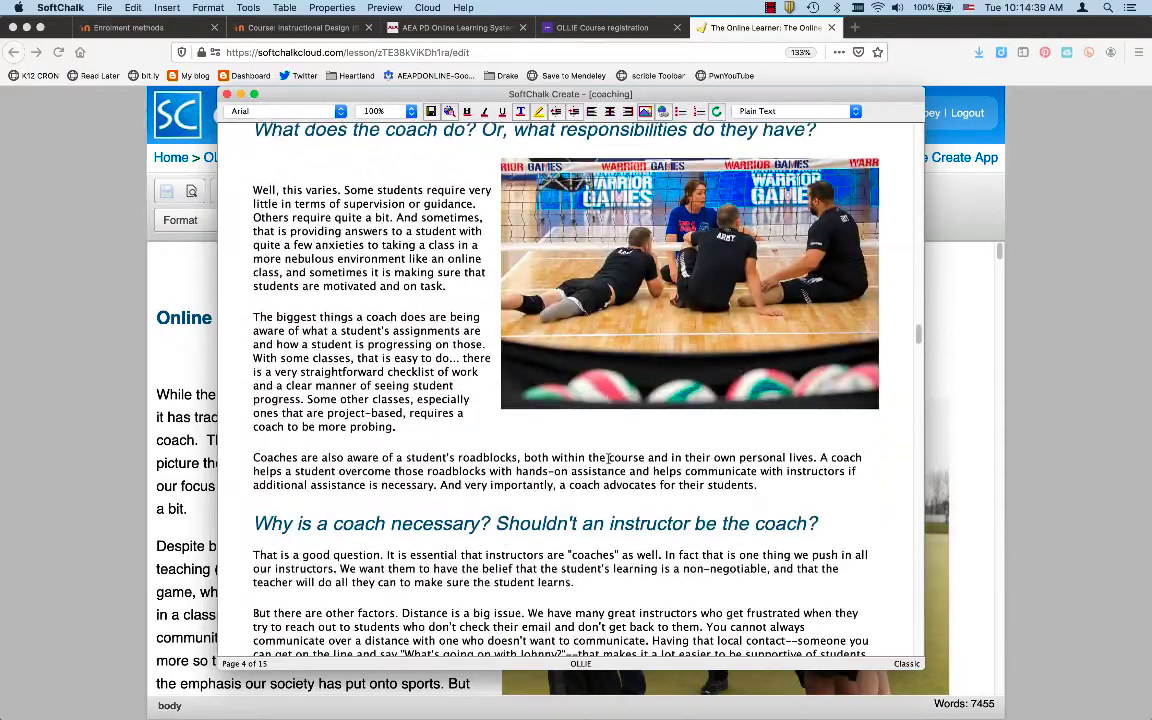
scroll(608, 458, down, 20)
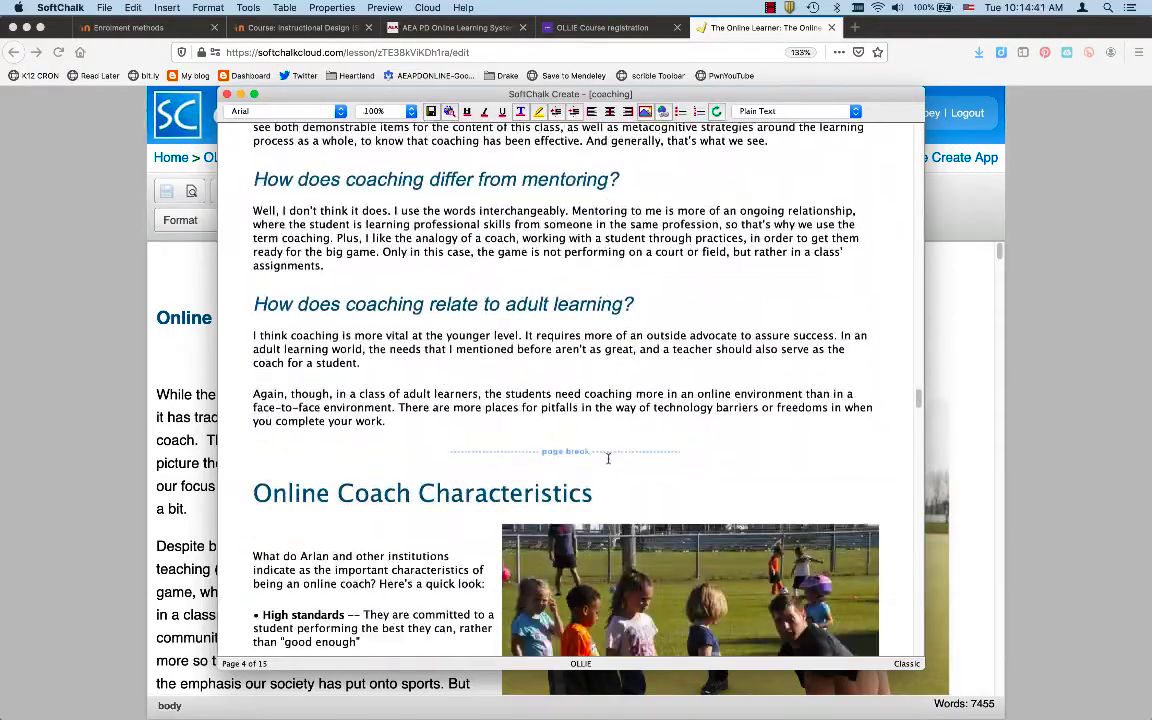
scroll(608, 458, down, 20)
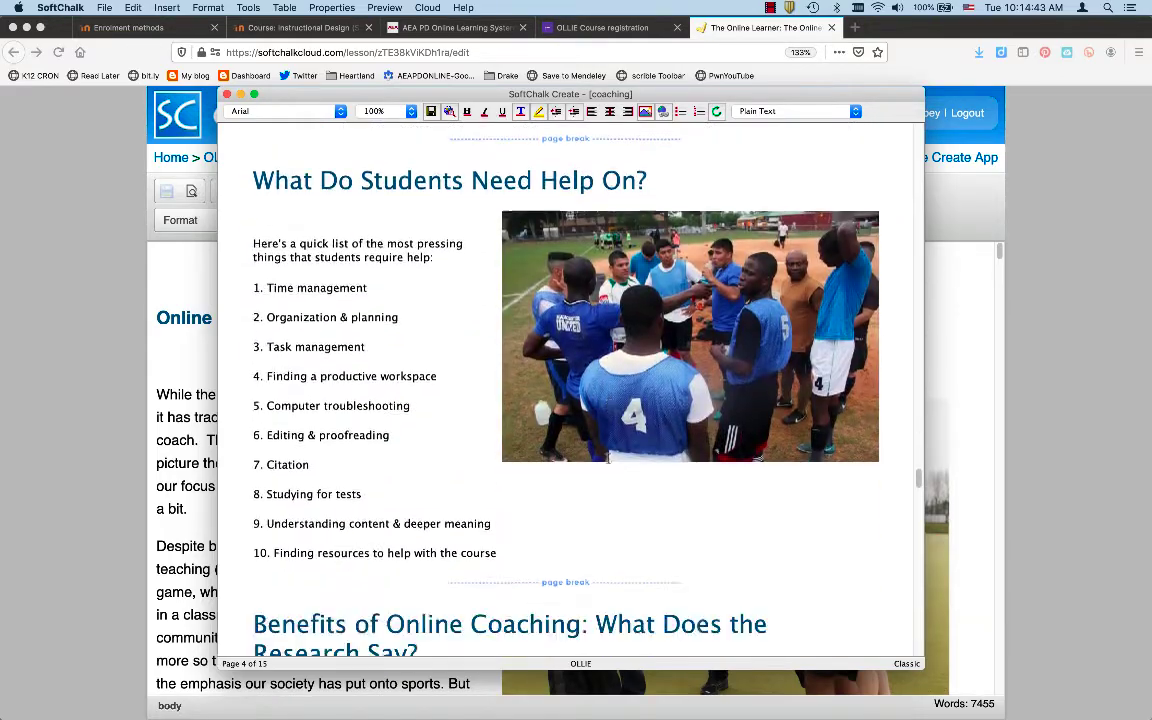
scroll(608, 458, down, 20)
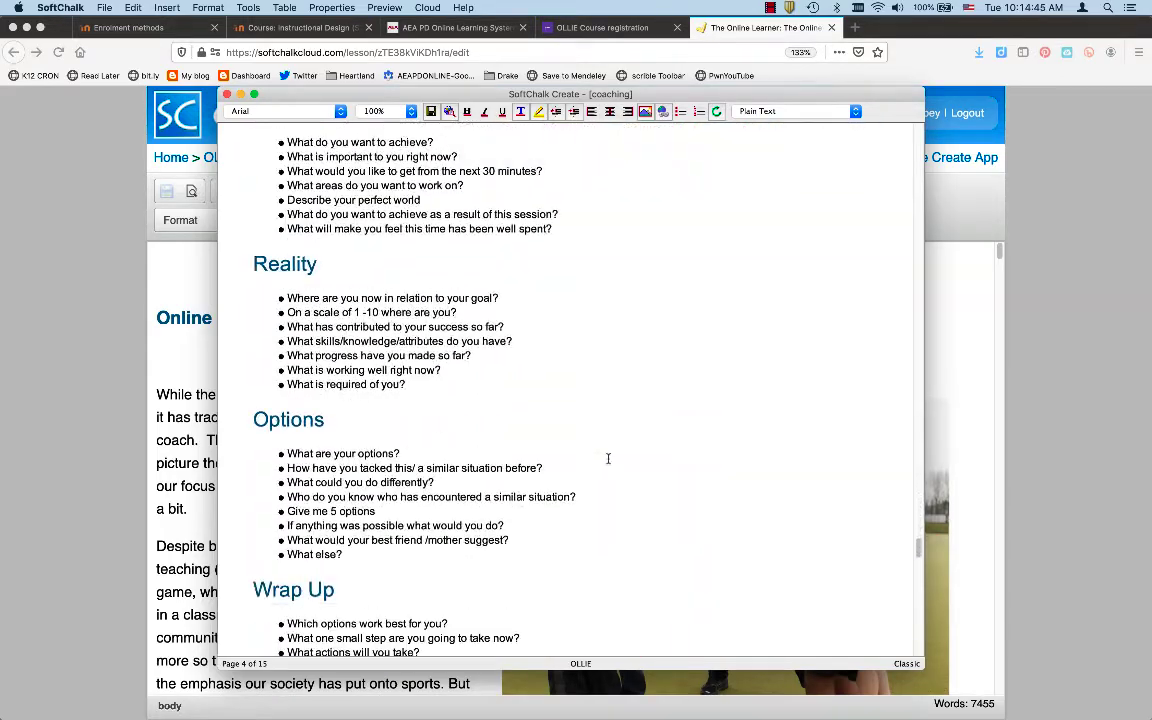
scroll(608, 458, down, 8)
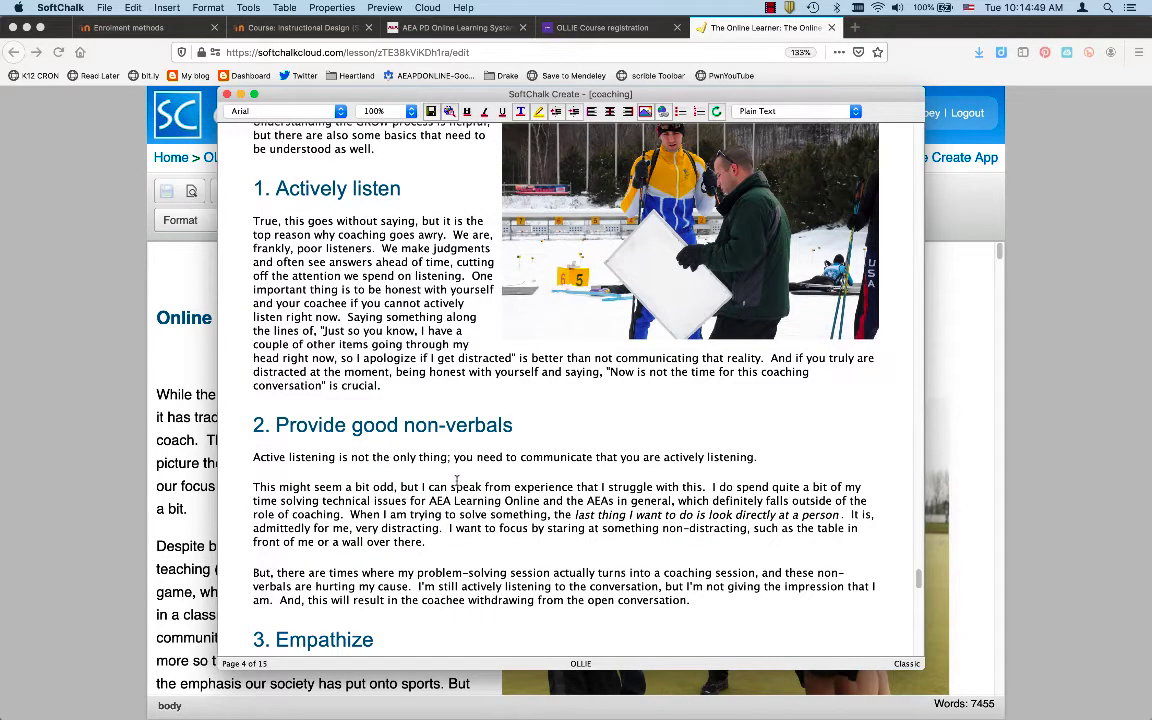
scroll(456, 481, down, 20)
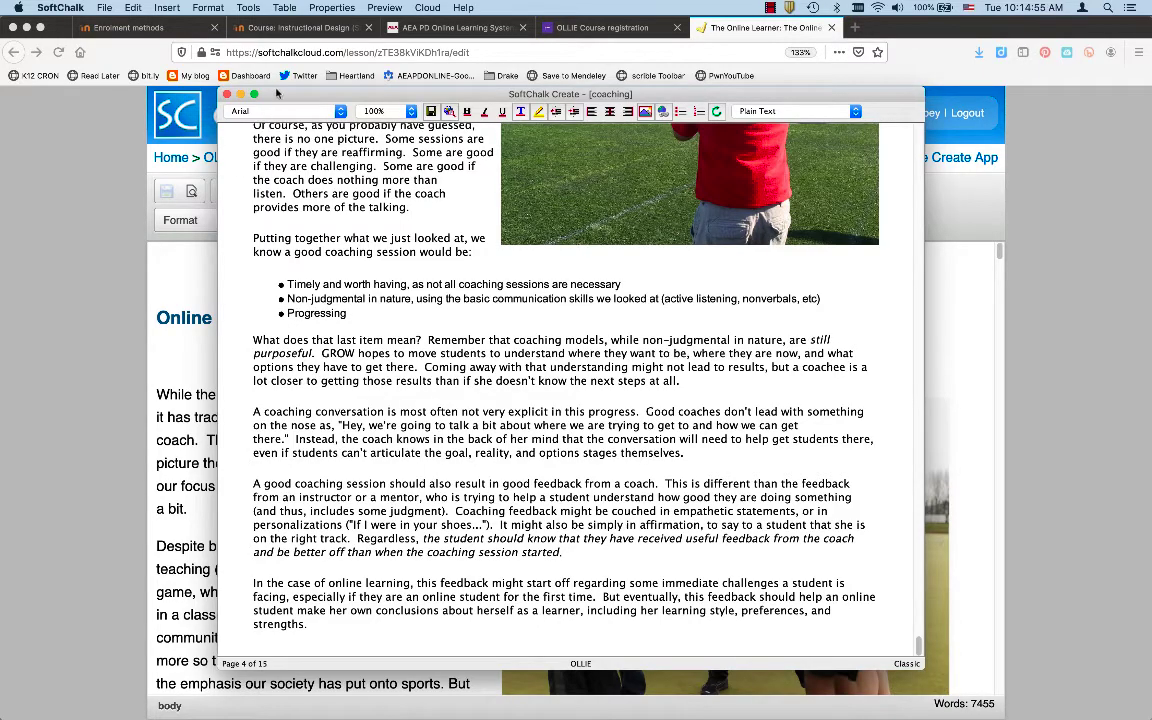
drag(284, 96, 484, 56)
click(220, 435)
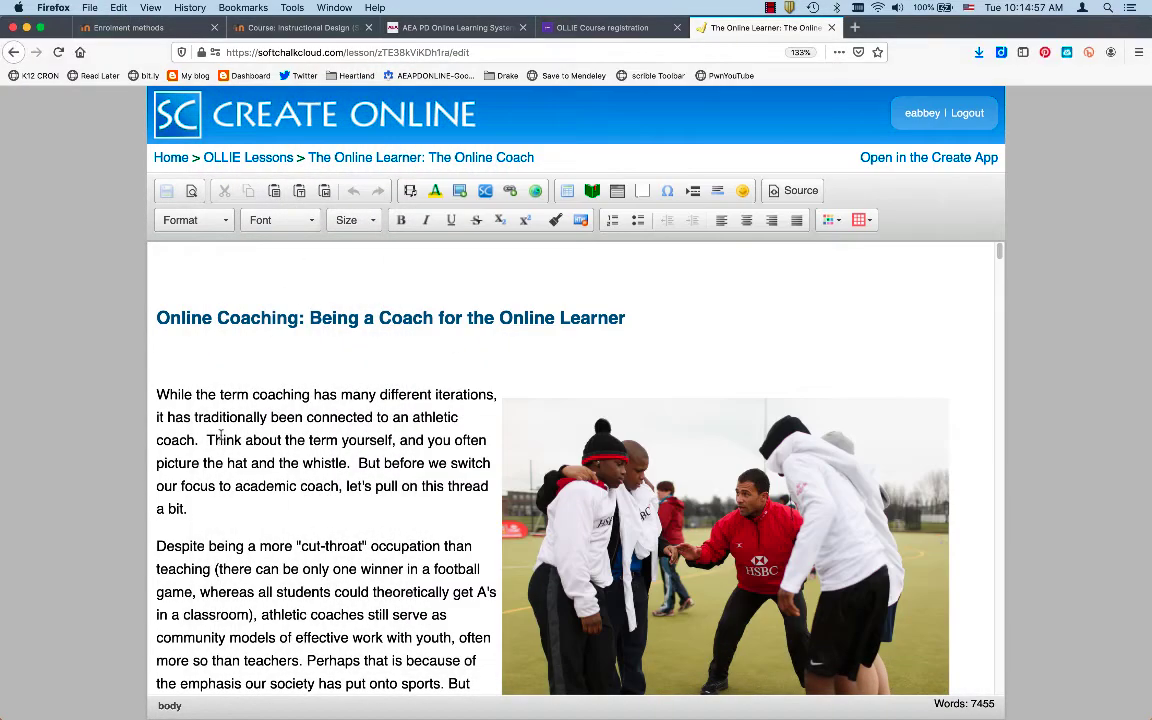
Check the athletes photo's Image Properties in Create Online and close them unchanged
scroll(221, 434, down, 1)
scroll(220, 435, down, 6)
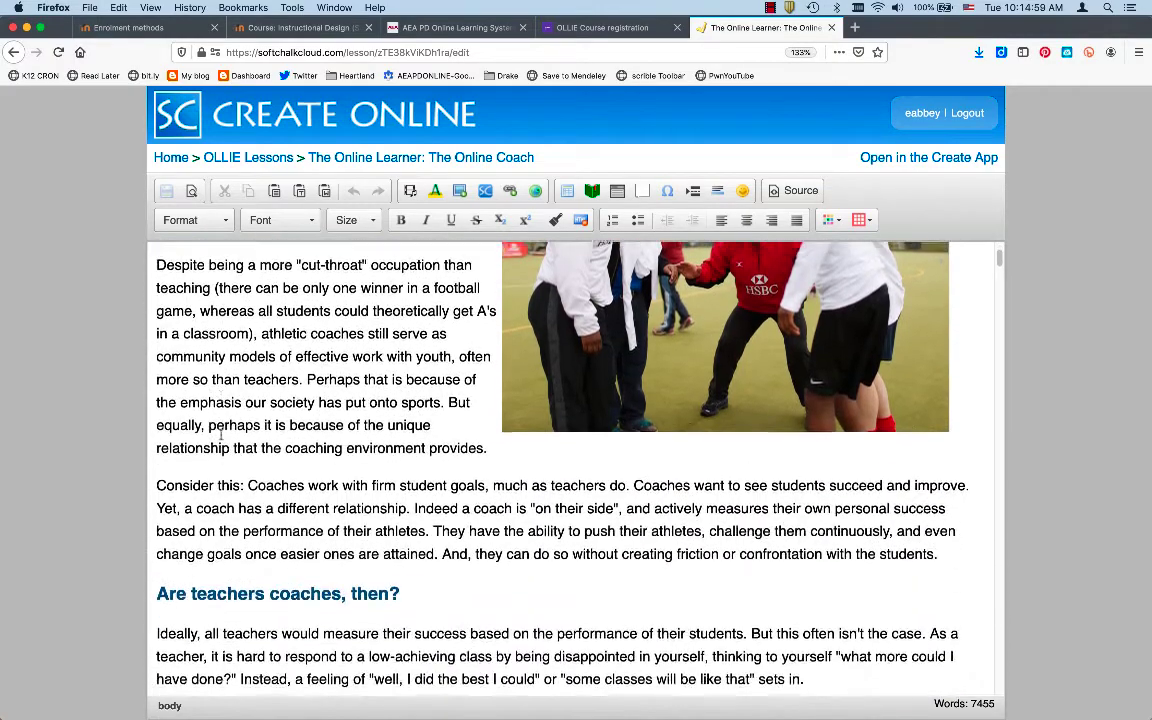
scroll(220, 435, up, 5)
click(592, 415)
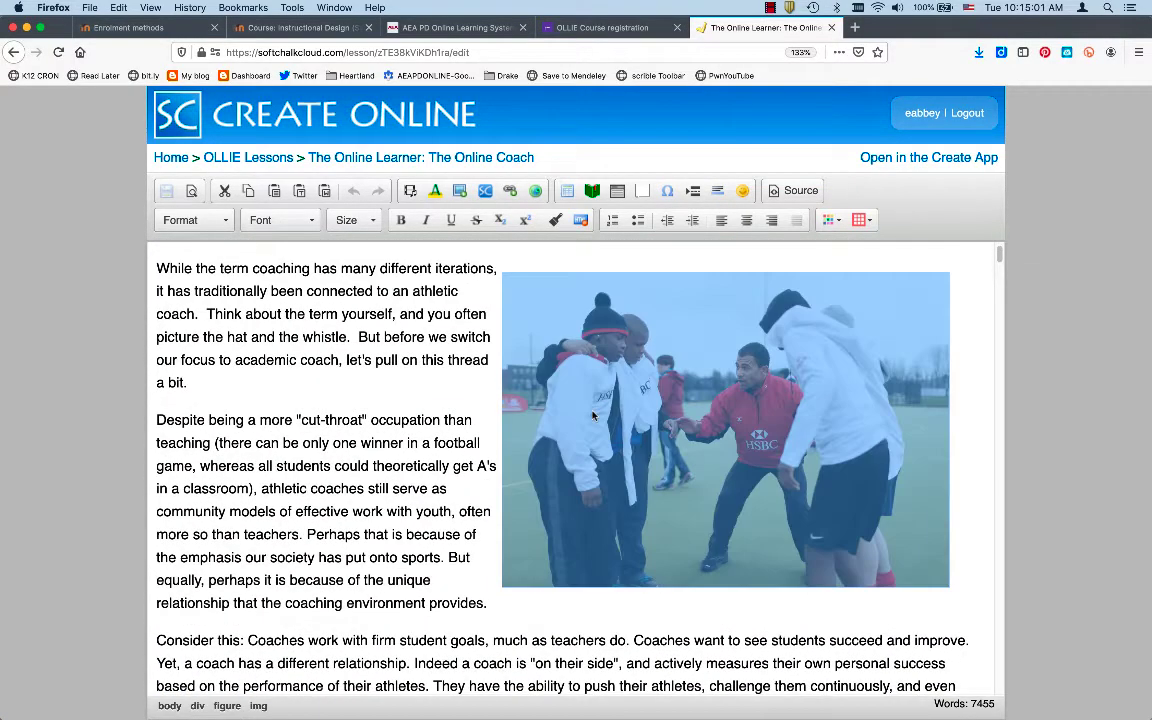
click(460, 192)
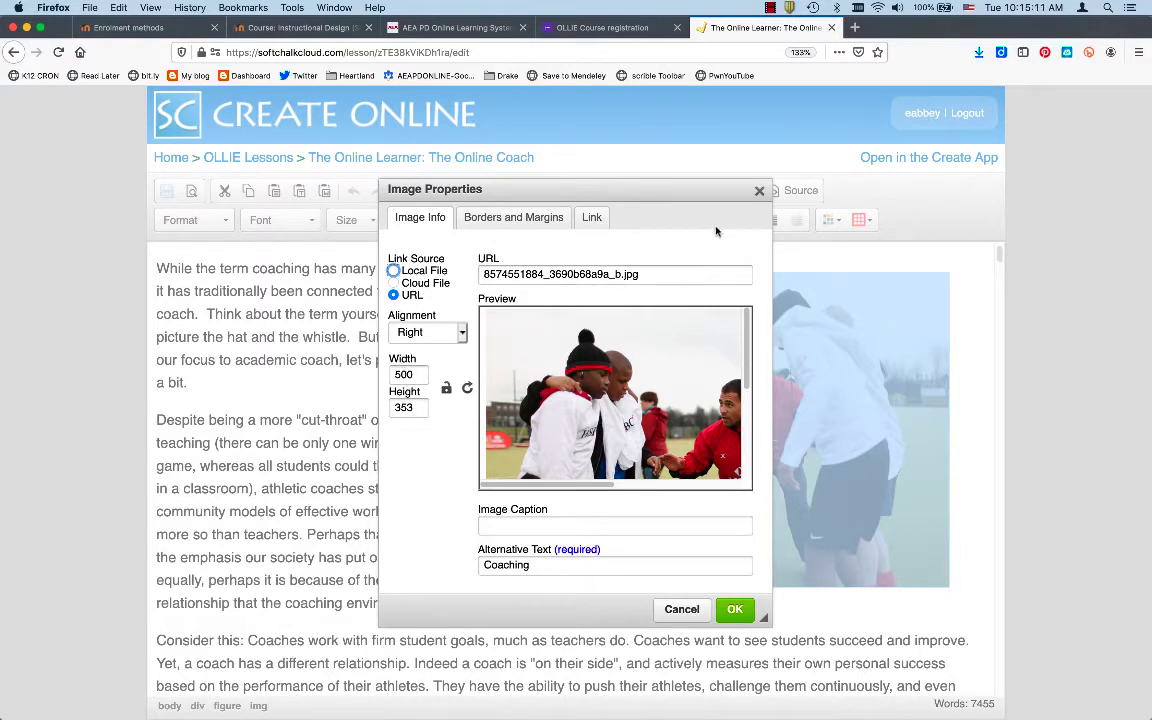
click(760, 192)
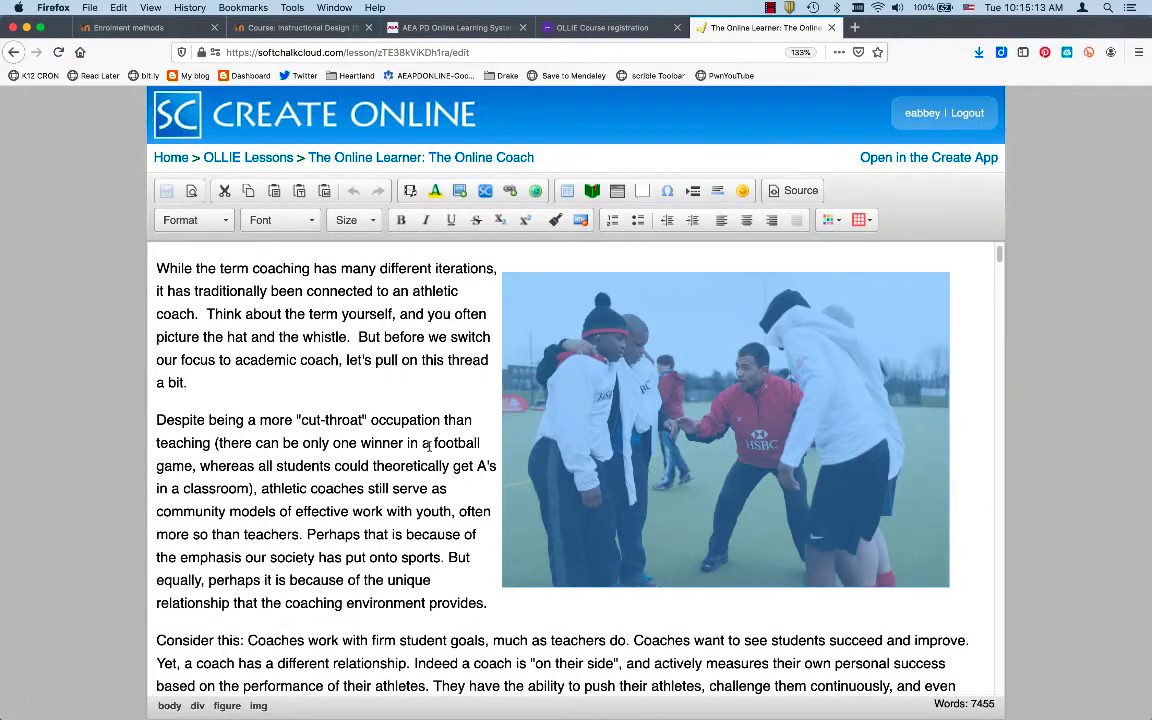
Scroll to the Cognitive Coaching section and select the 'quite a bit of resources' link text
scroll(430, 447, down, 10)
scroll(429, 447, down, 20)
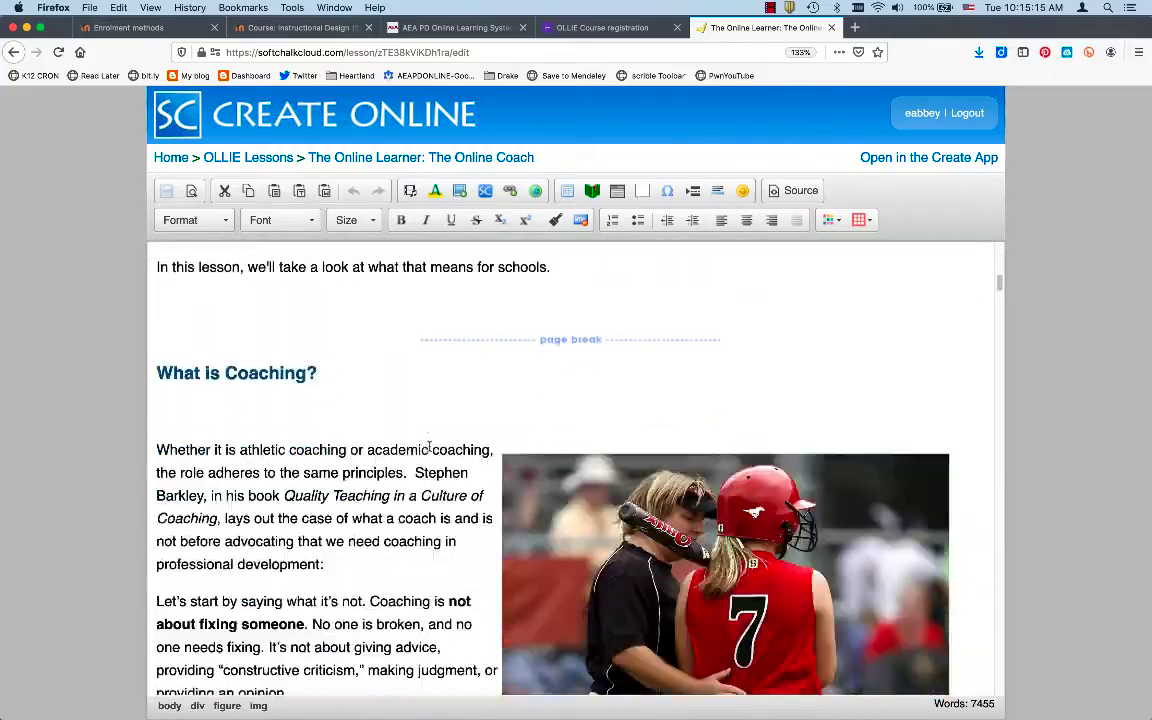
scroll(429, 447, down, 15)
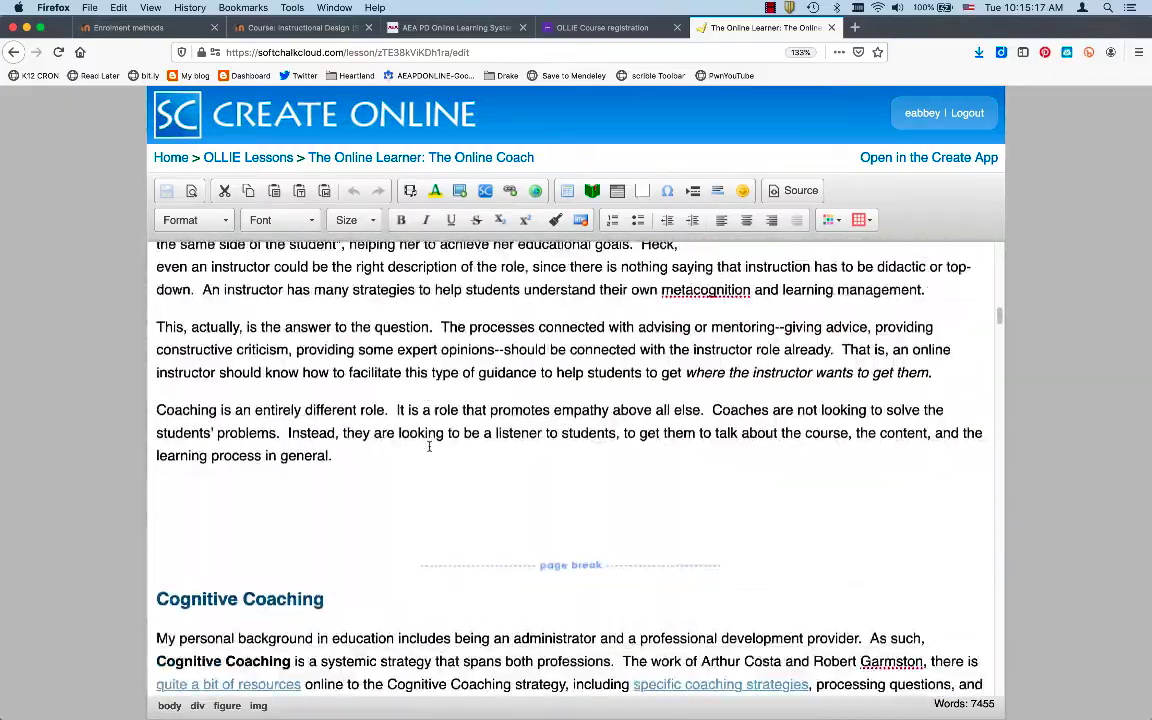
scroll(366, 425, up, 2)
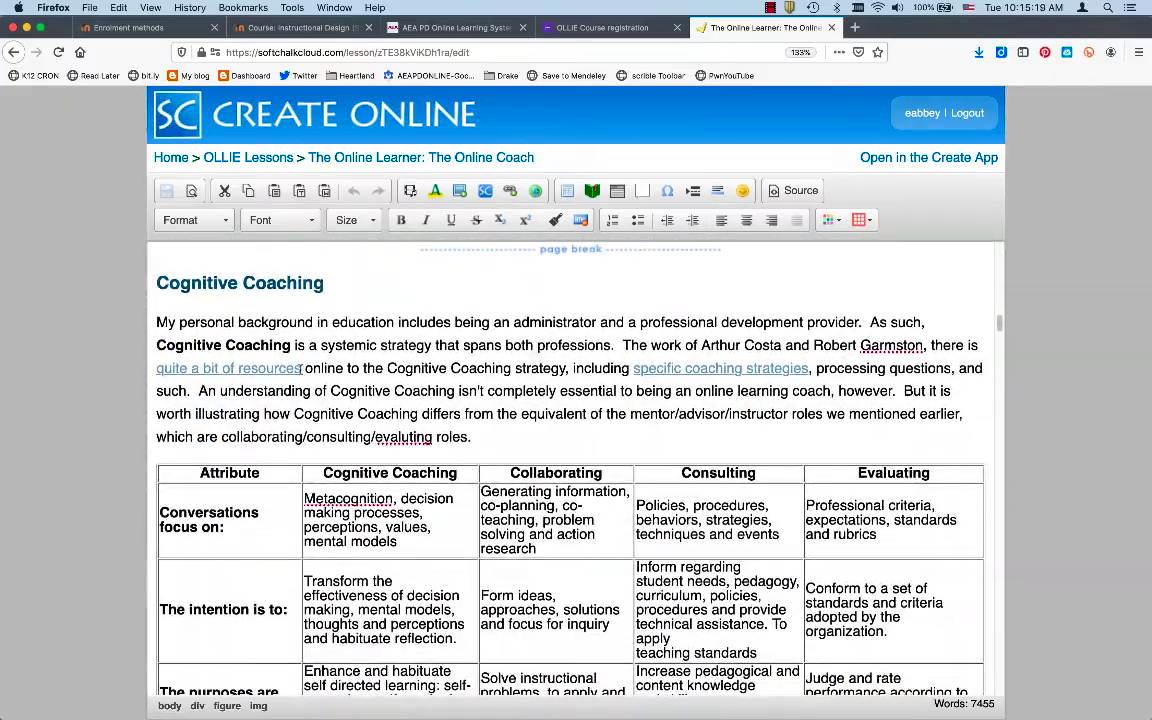
drag(301, 369, 152, 370)
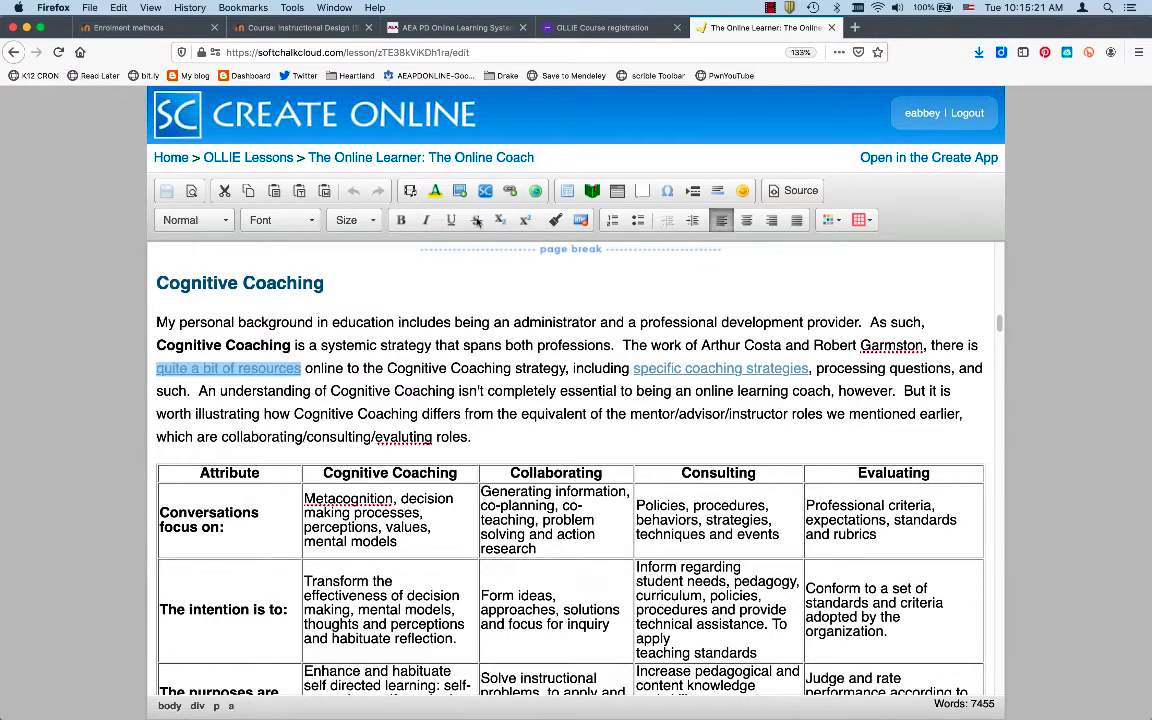
Review the link settings for 'quite a bit of resources' and leave them unchanged
click(509, 191)
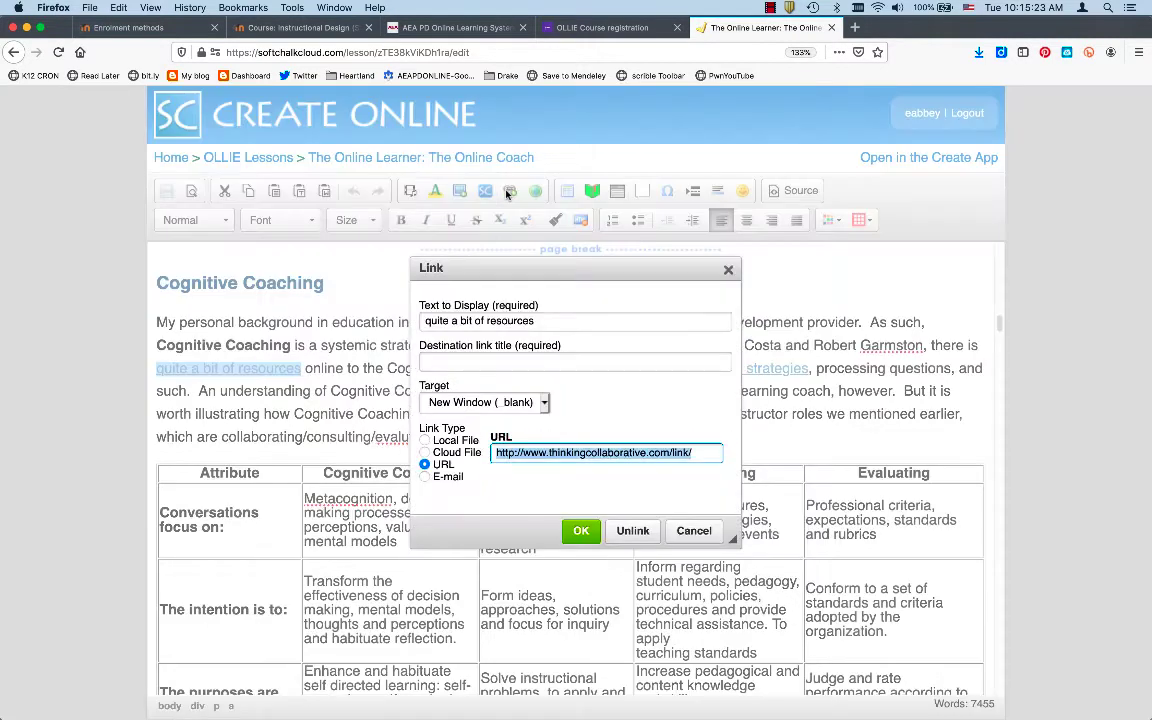
click(686, 531)
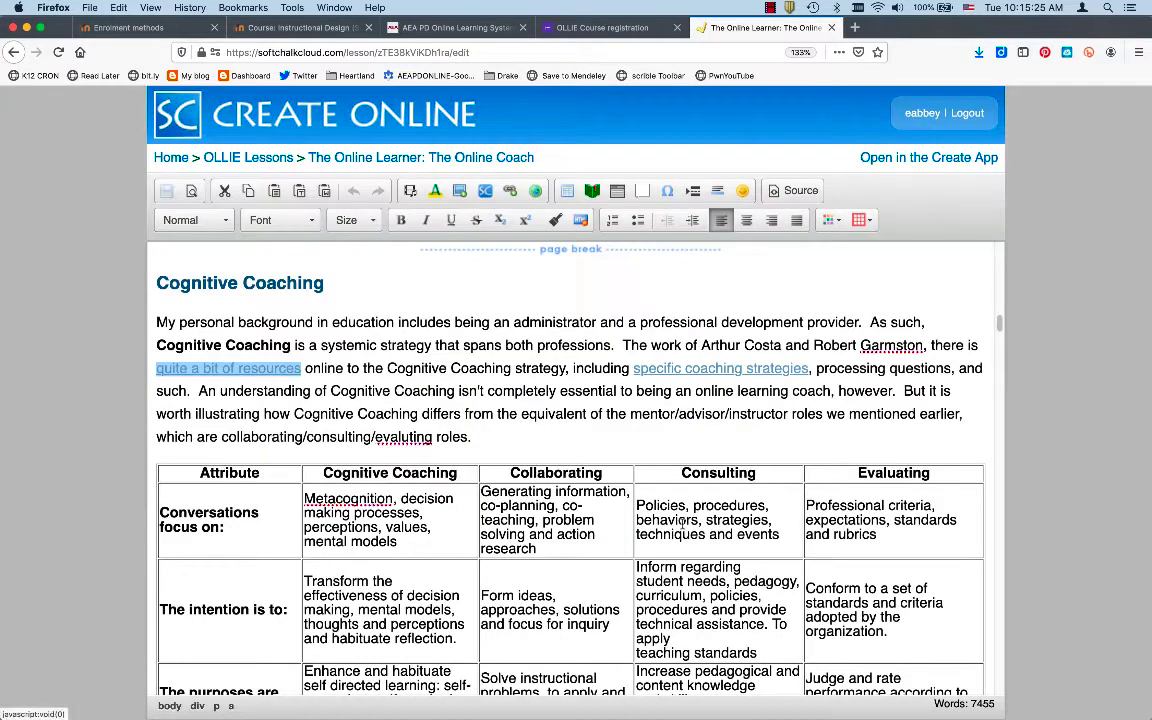
click(461, 339)
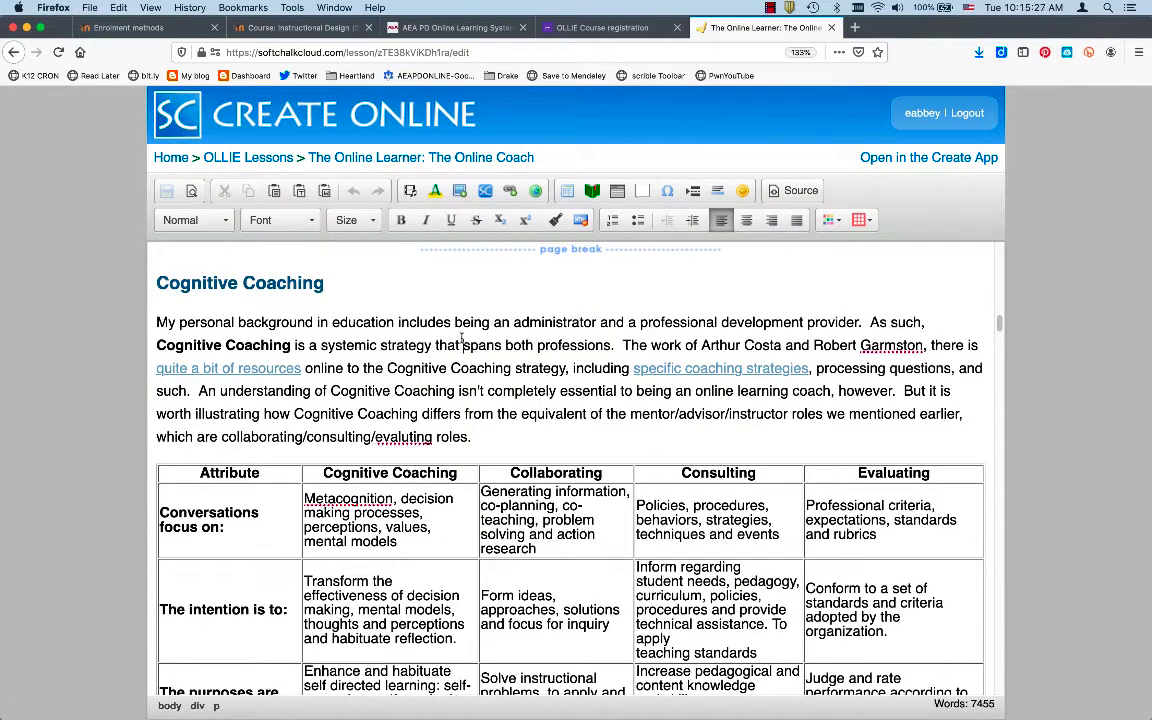
Remove the extra space before 'education', then save the lesson and preview it in a new tab
key(super+Tab)
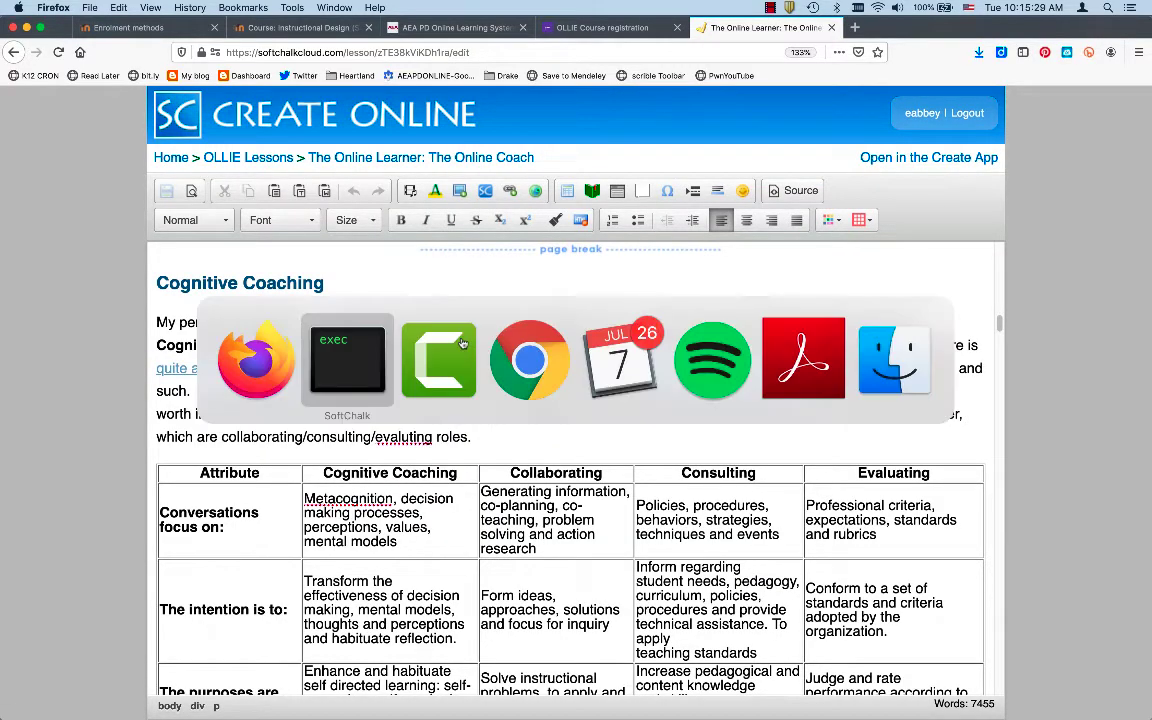
key(shift+super+Tab)
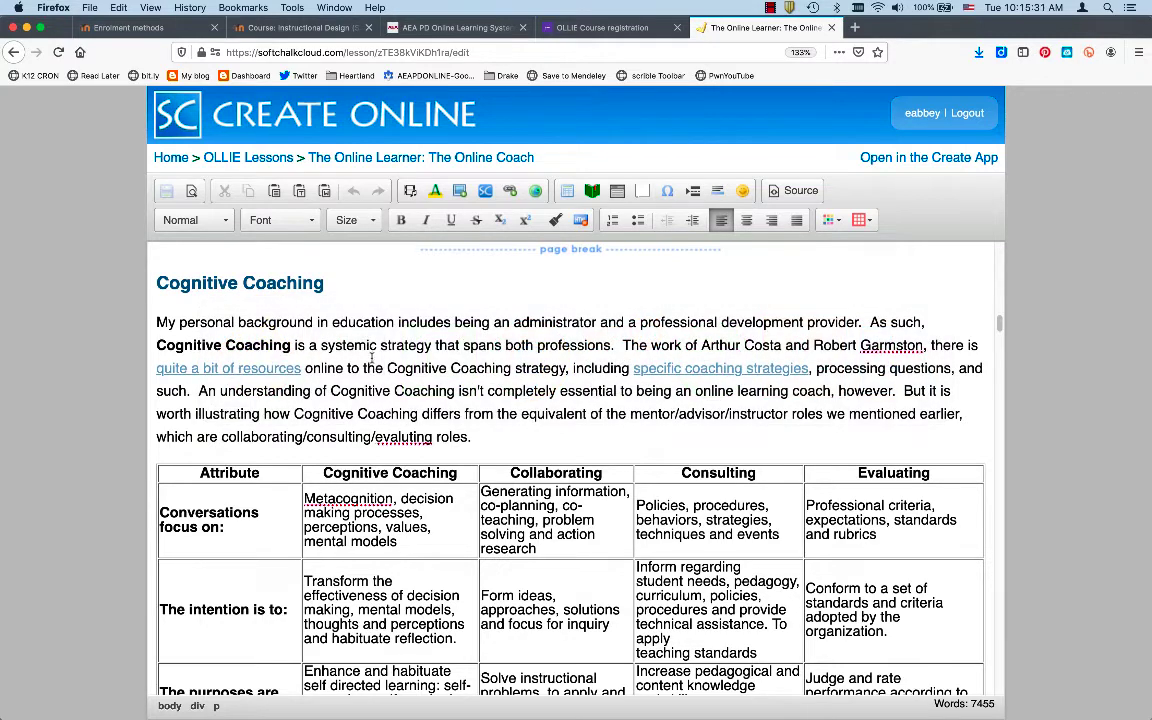
click(332, 322)
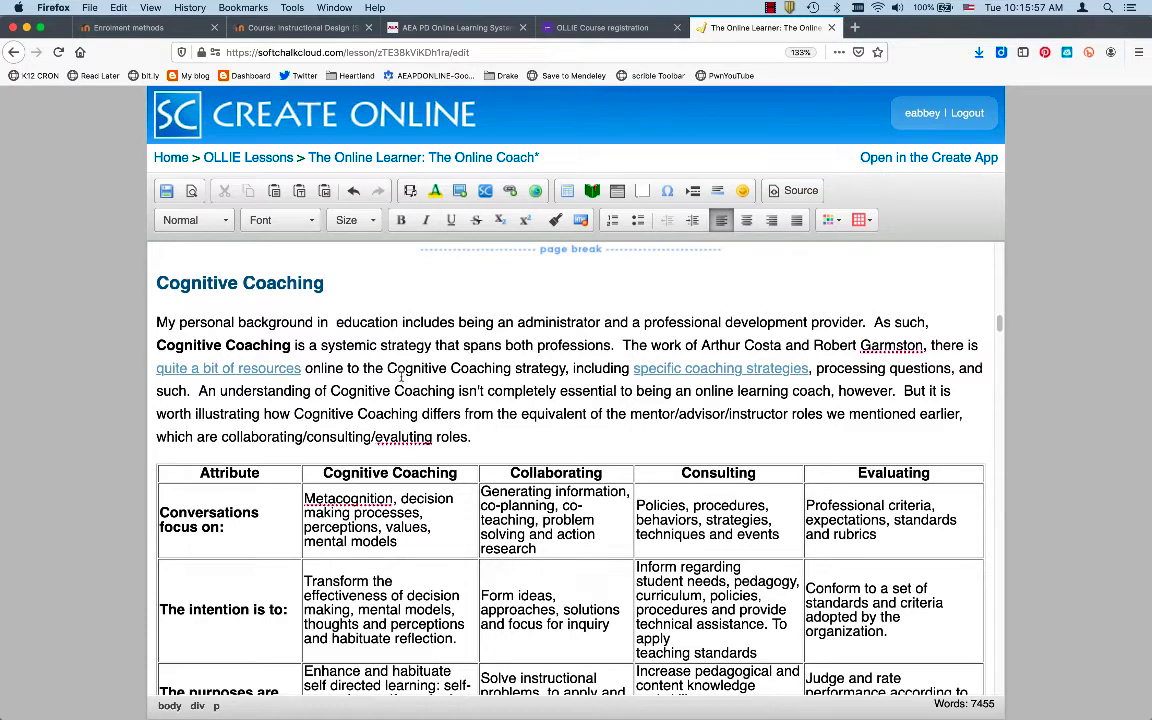
key(BackSpace)
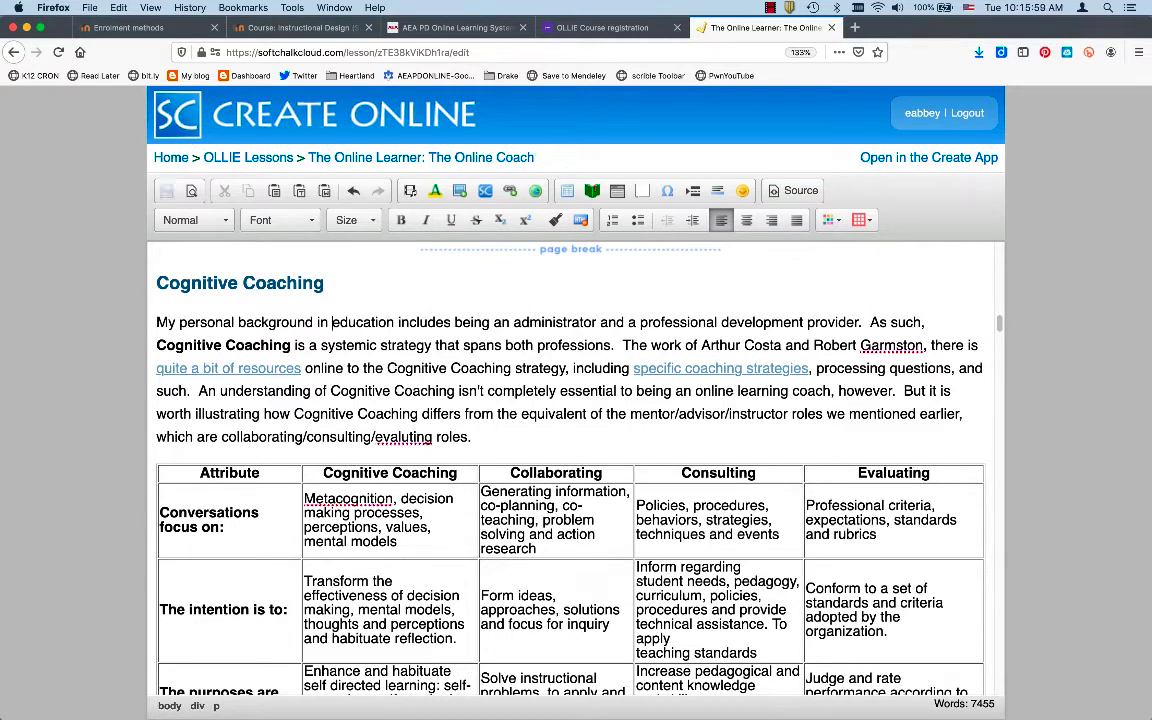
click(167, 190)
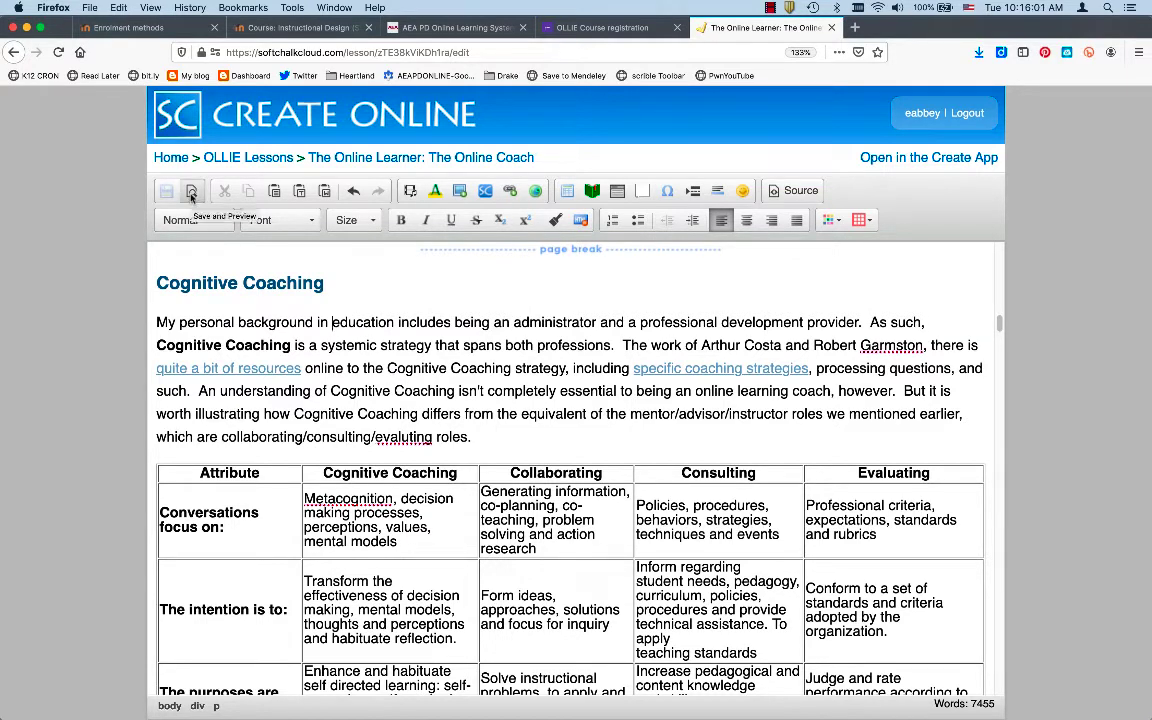
click(191, 192)
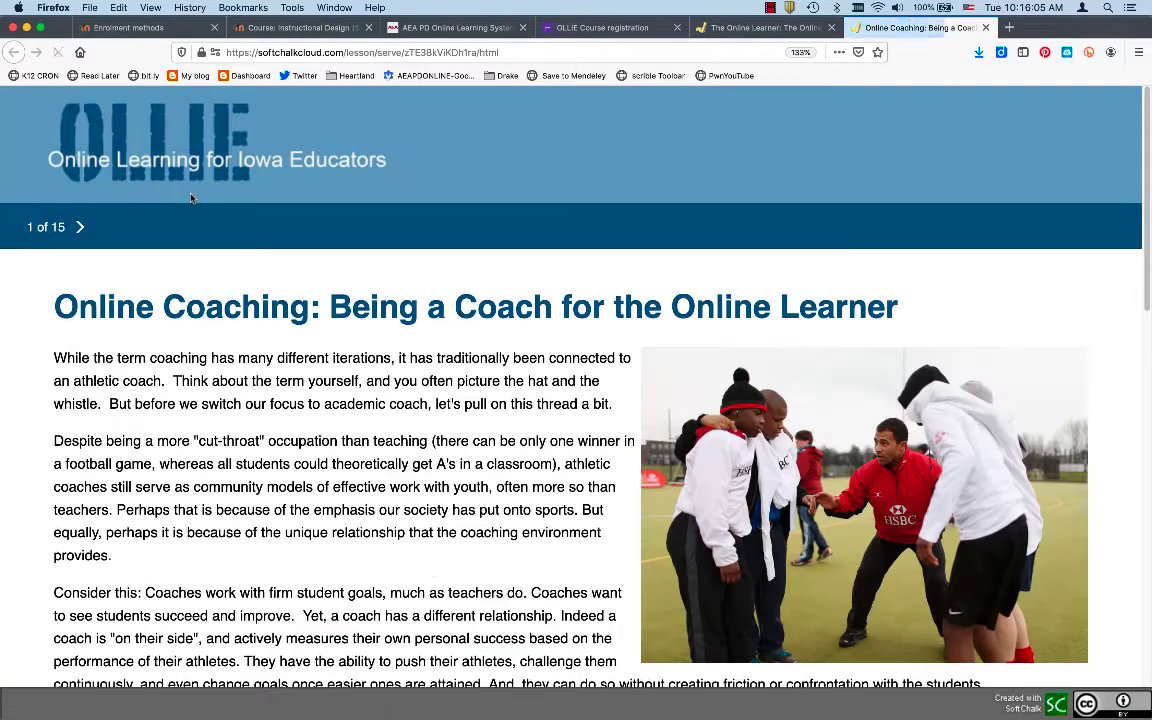
Back in SoftChalk Create, preview the coaching lesson in the web browser
key(super+Tab)
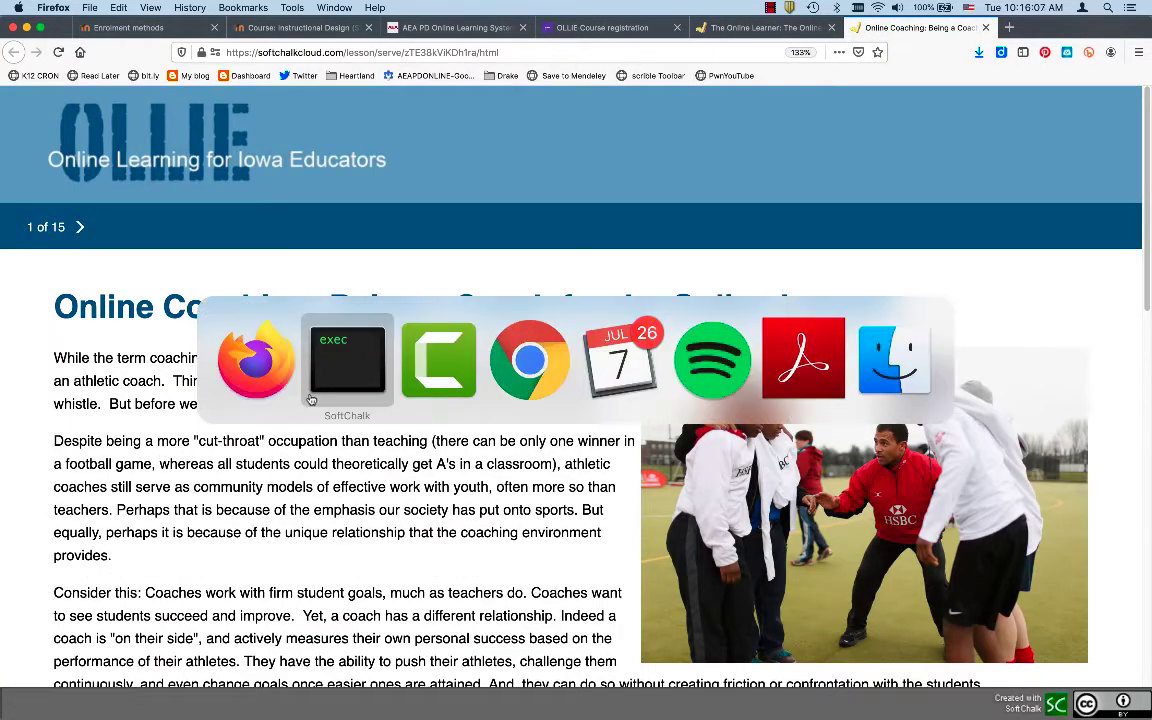
scroll(499, 218, up, 15)
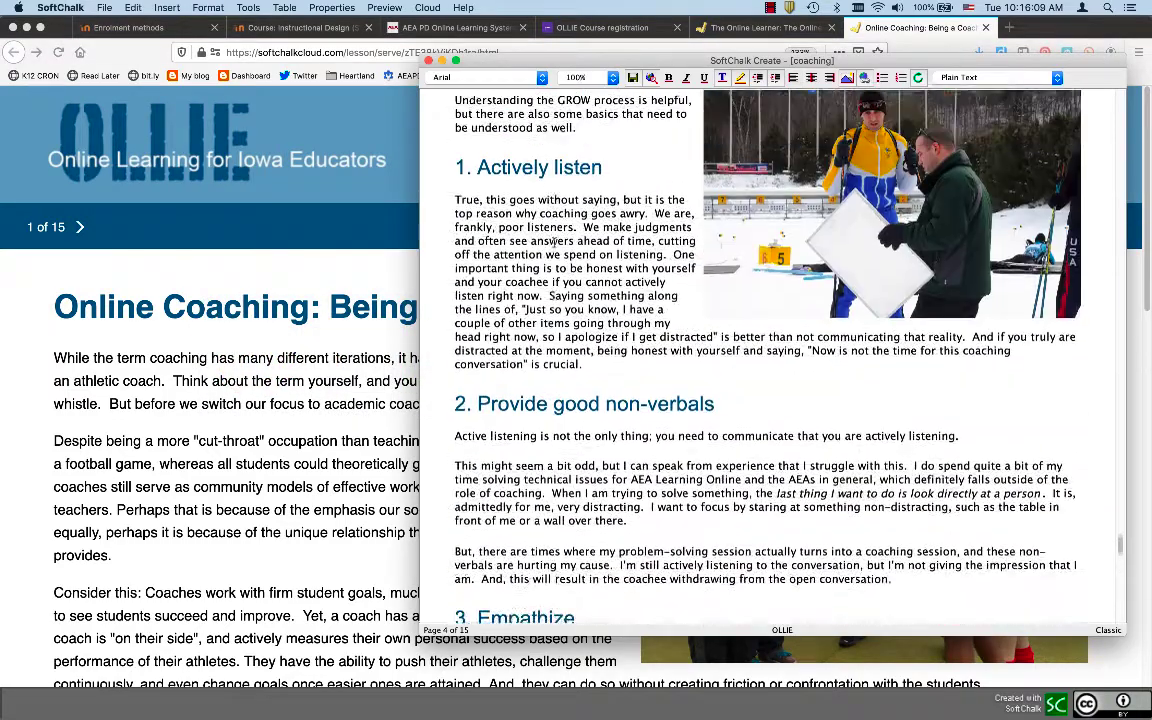
click(651, 79)
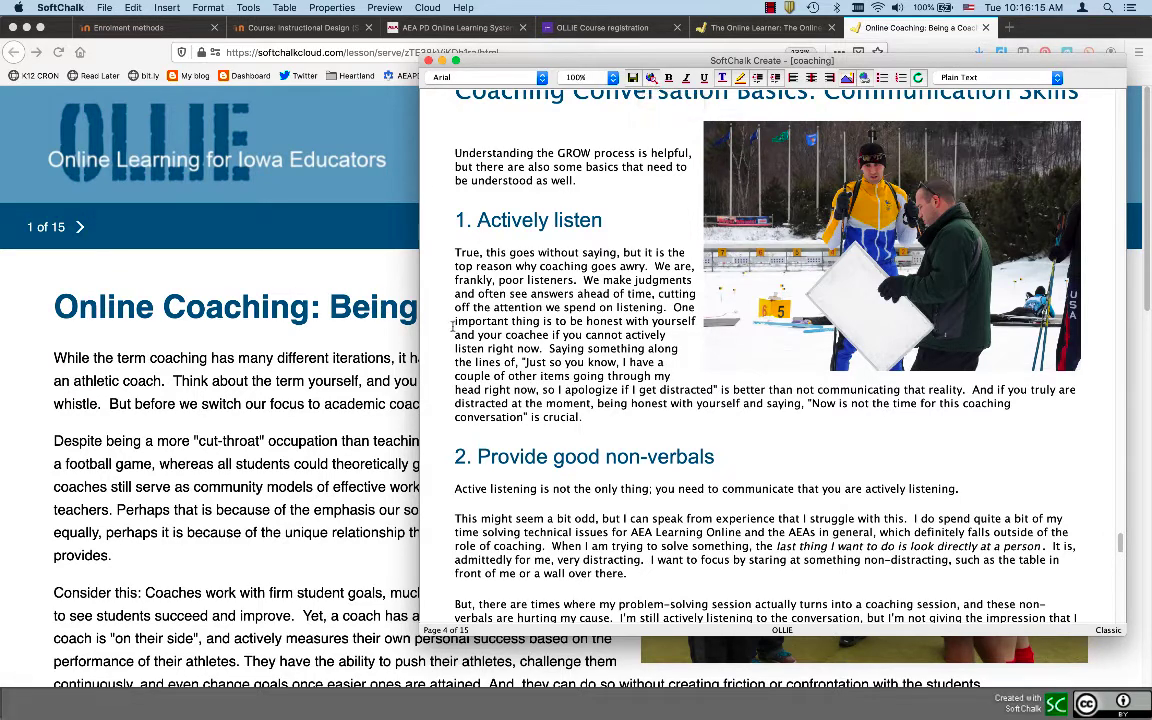
Close the coaching document window and relaunch SoftChalk Create from the Dock
click(428, 62)
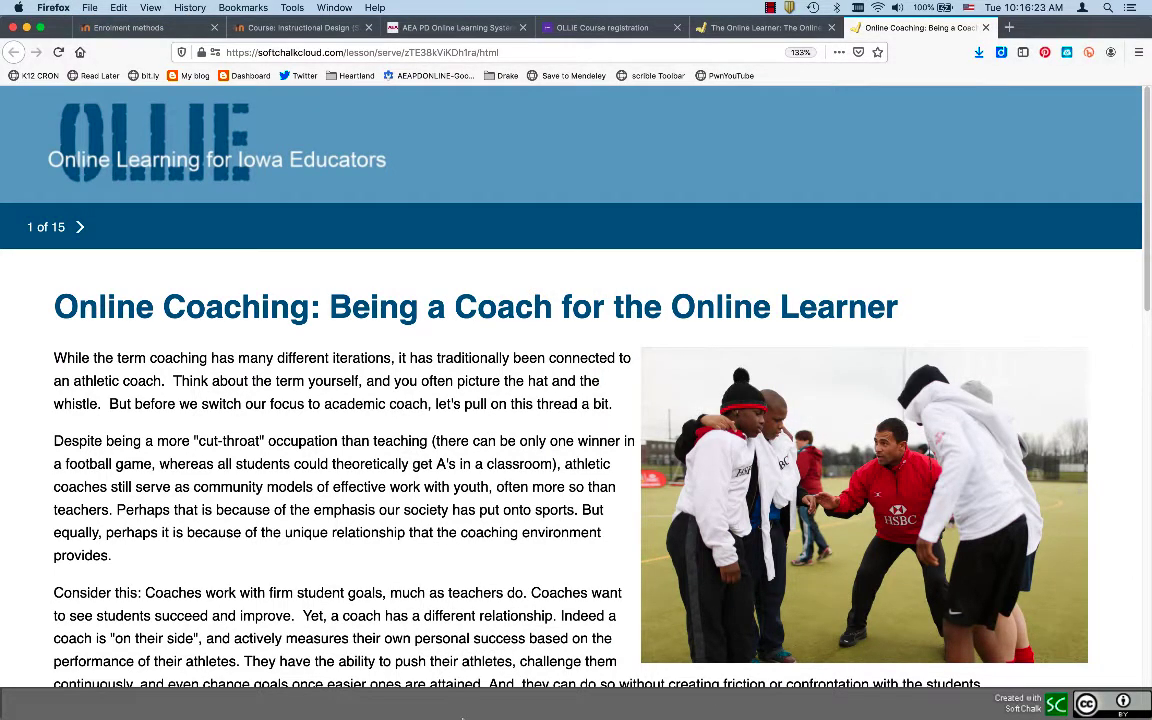
mouse_move(460, 705)
click(637, 704)
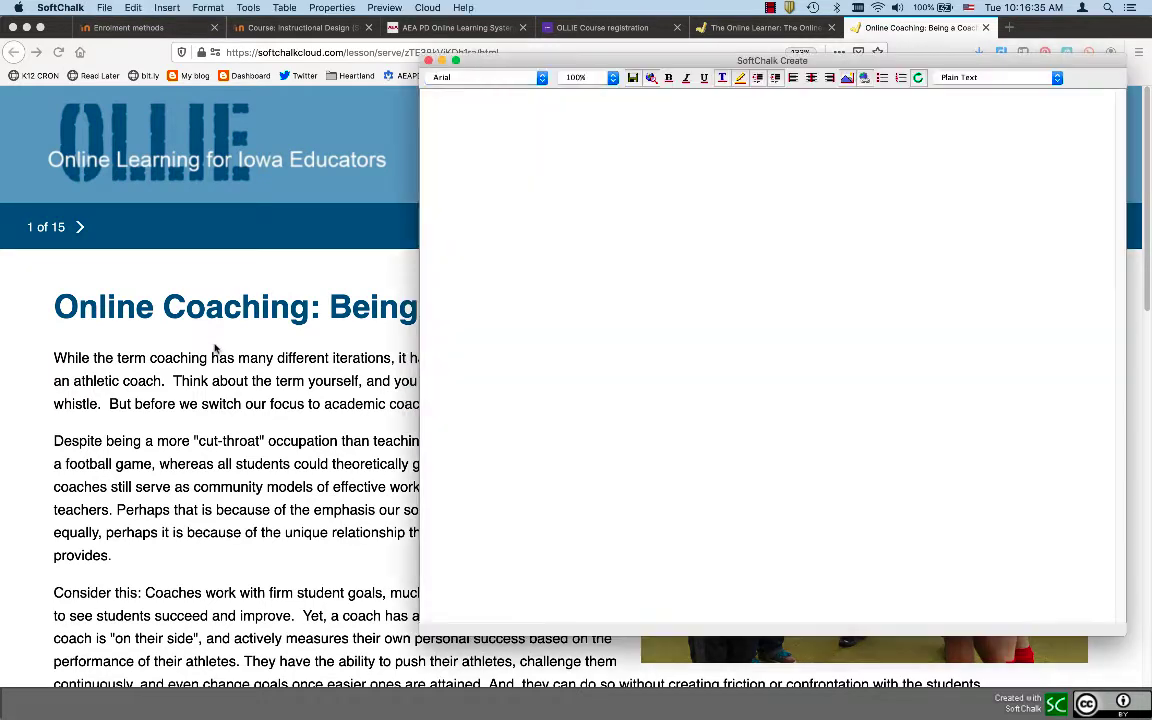
Drag the blank lesson window left to uncover the photo on the browser page
scroll(208, 302, down, 2)
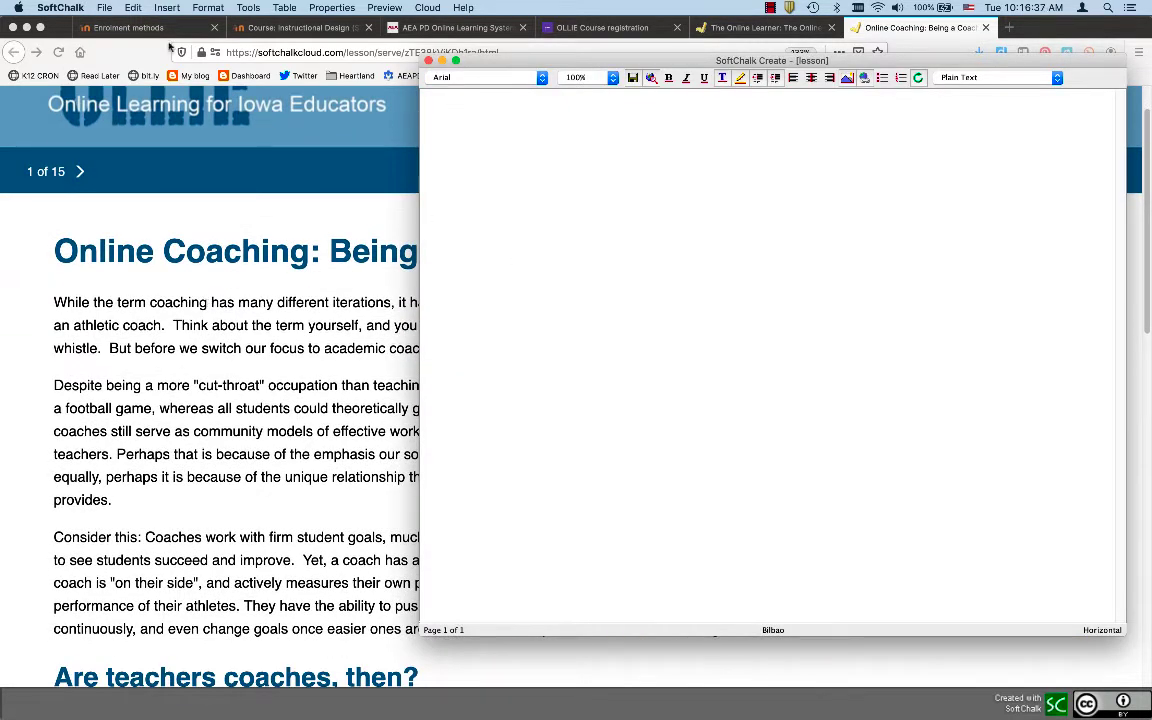
click(107, 9)
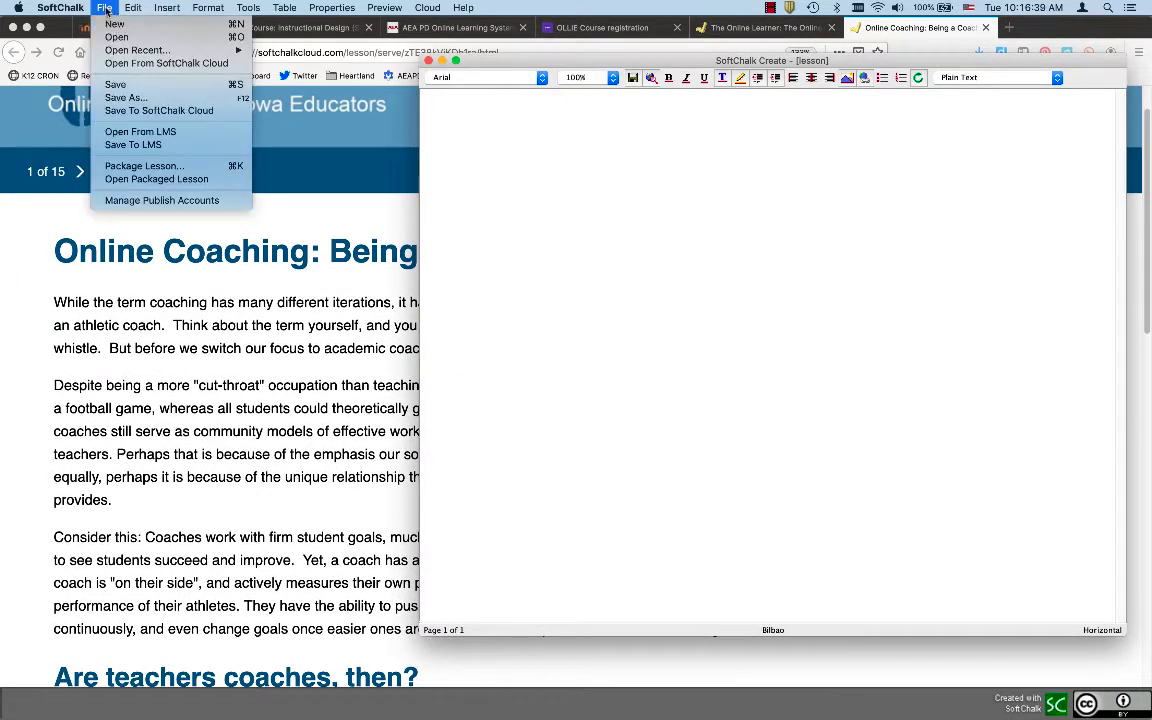
click(561, 106)
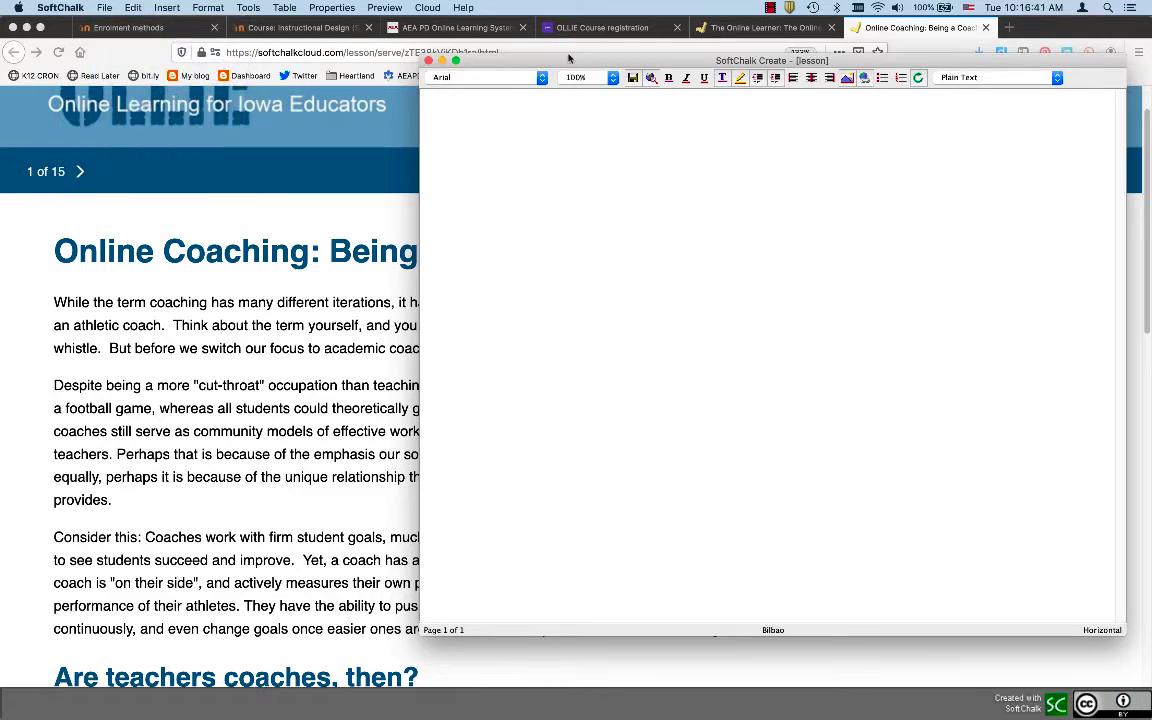
drag(513, 55, 255, 39)
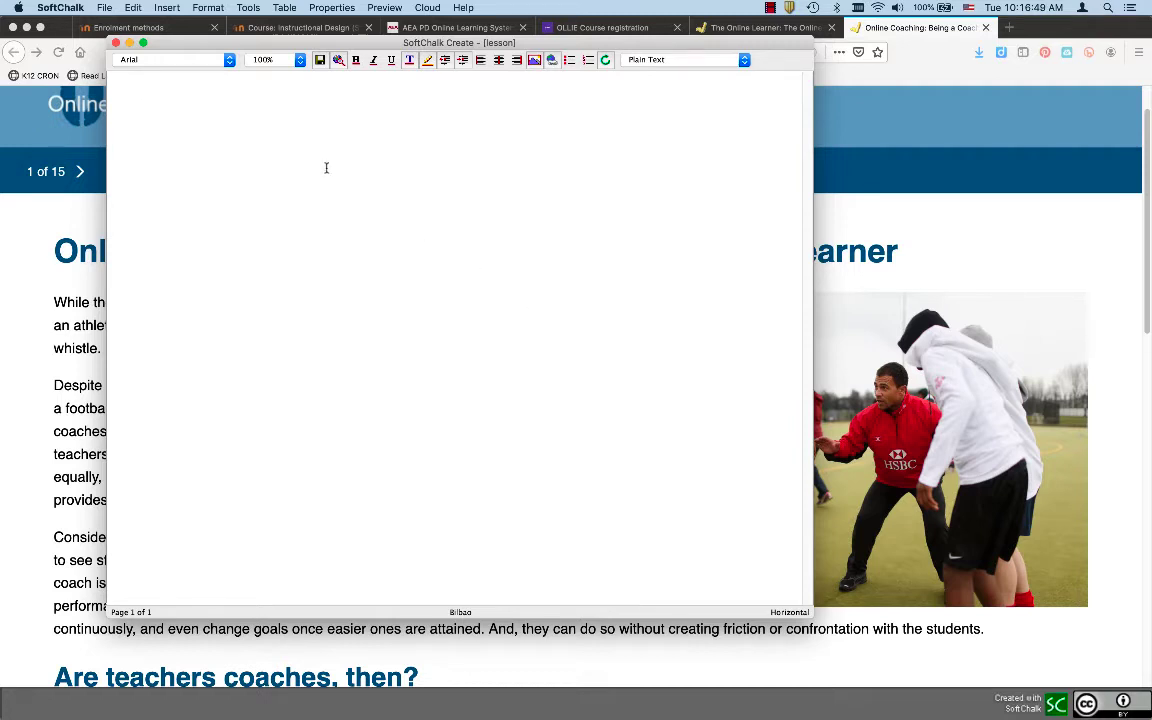
click(104, 8)
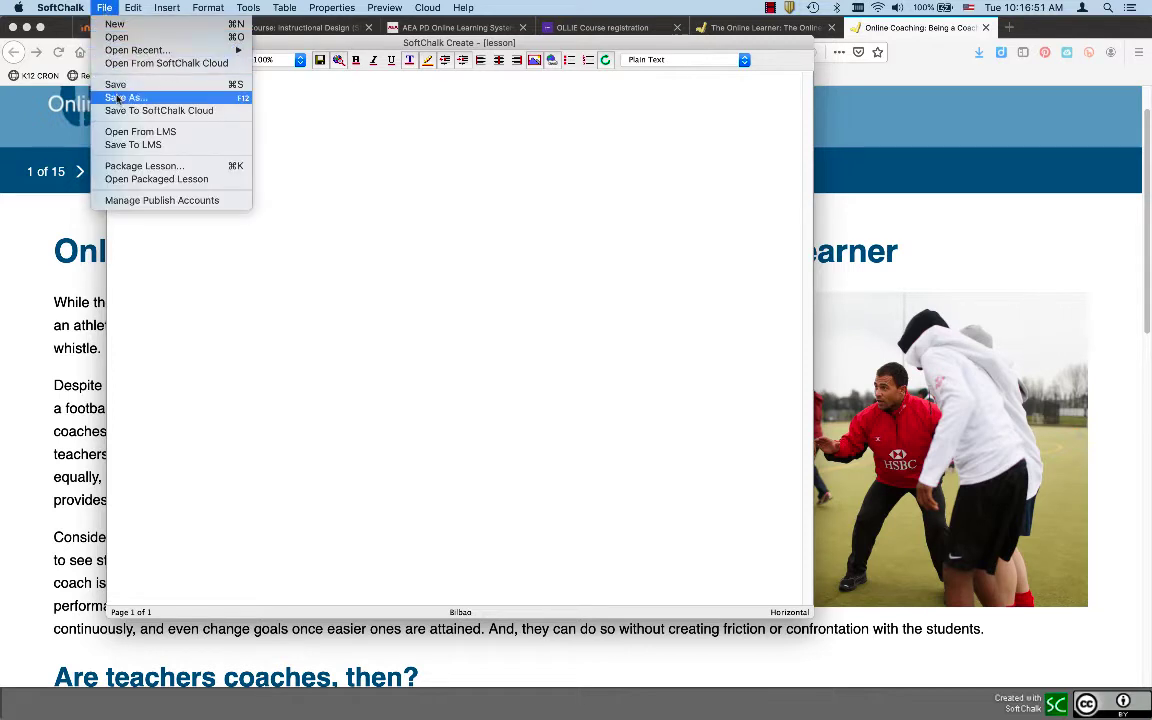
click(252, 243)
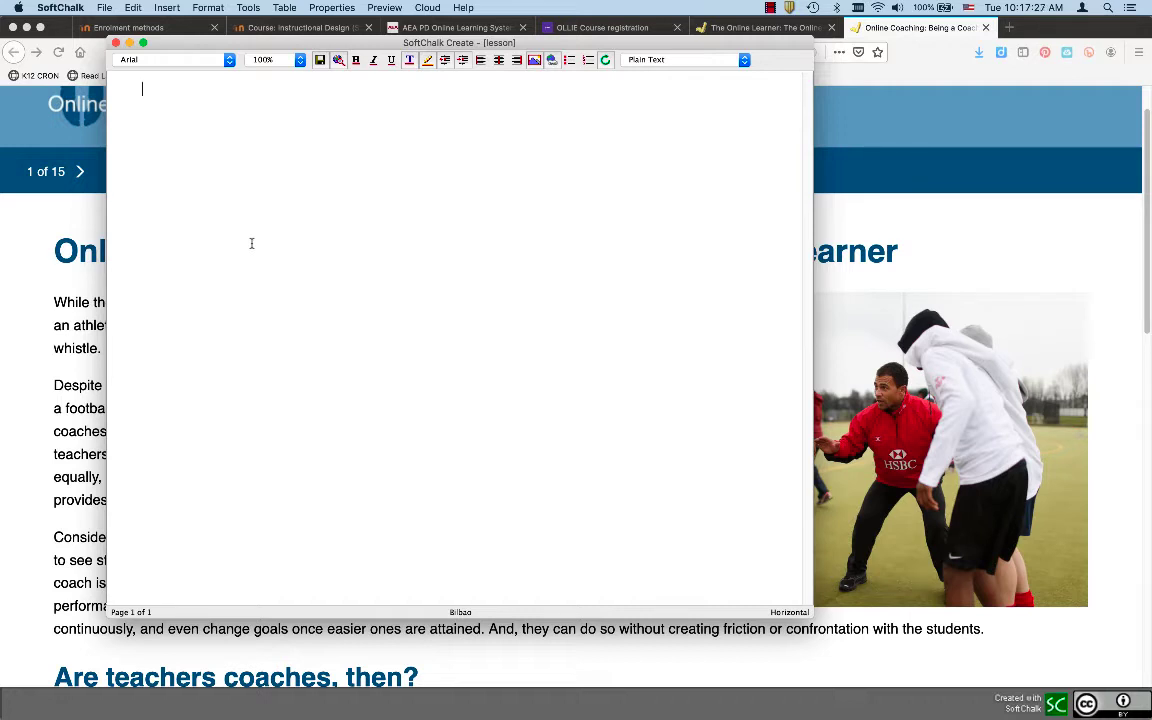
click(93, 7)
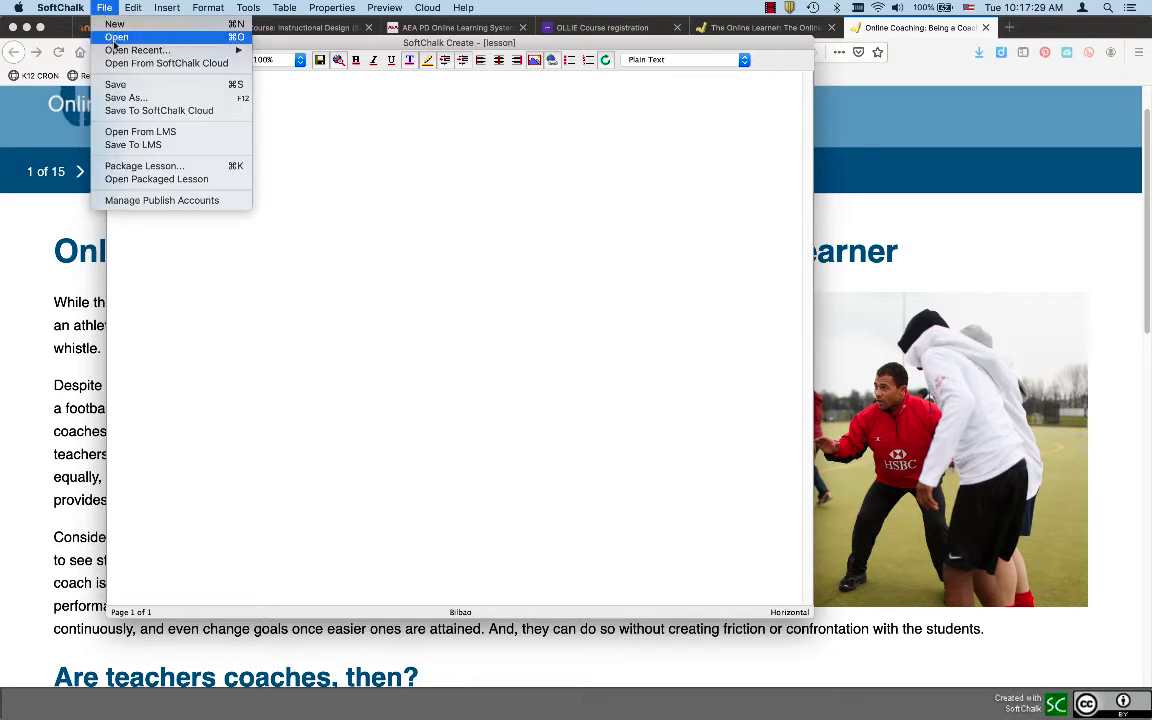
Save the lesson in Documents as Coaching_Lesson, using an underscore instead of a space
click(128, 98)
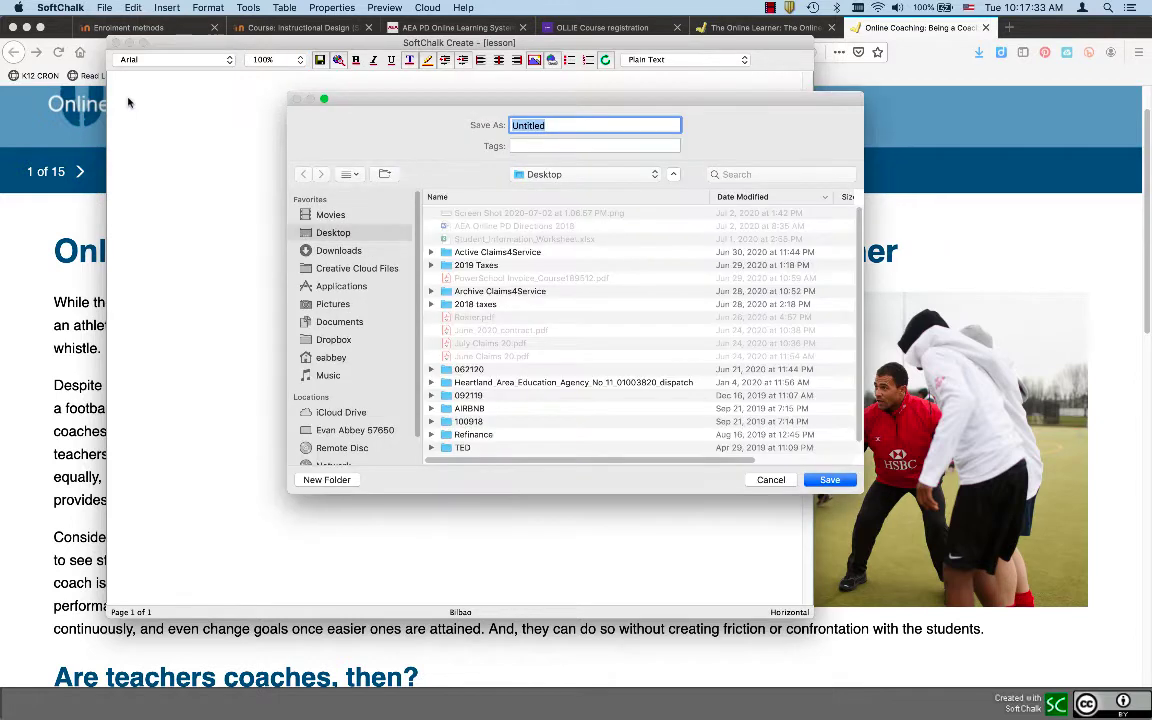
click(339, 322)
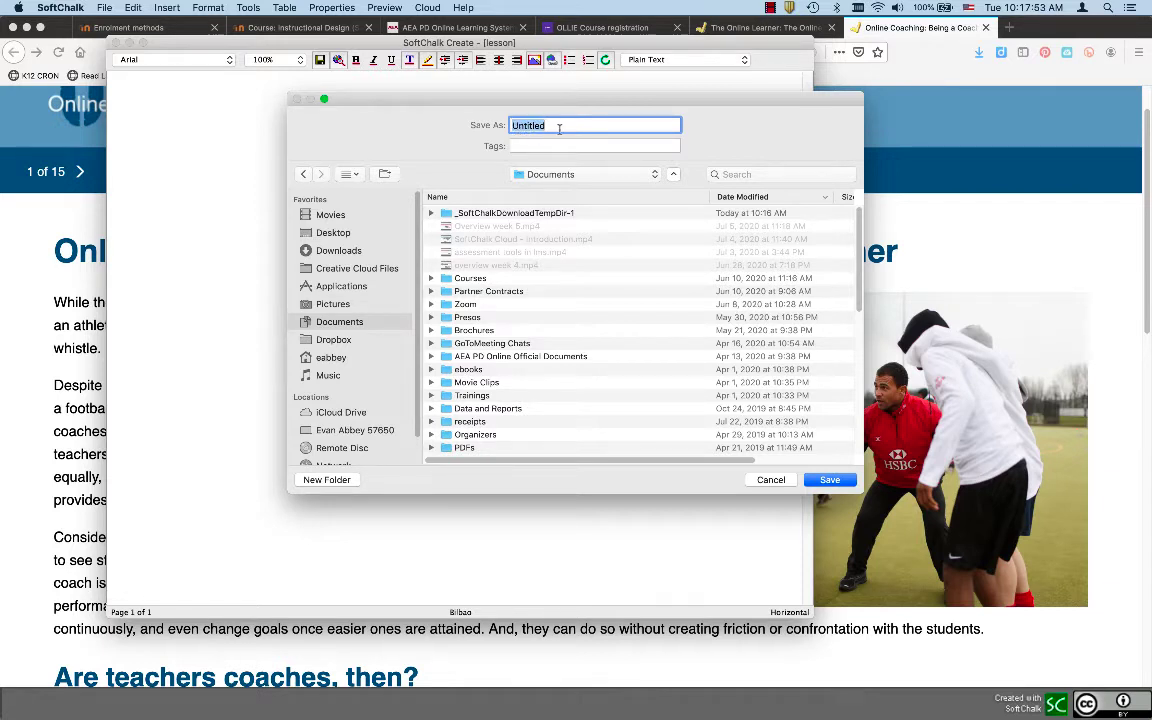
text(Coaching Lesson)
key(Return)
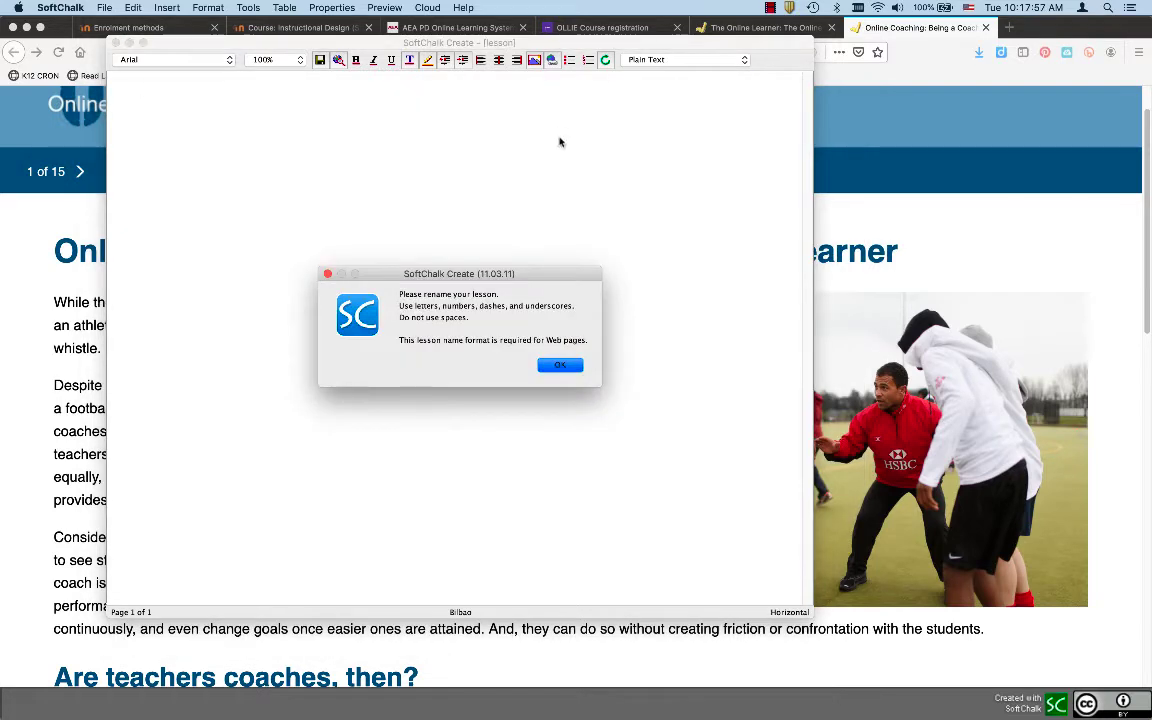
click(560, 364)
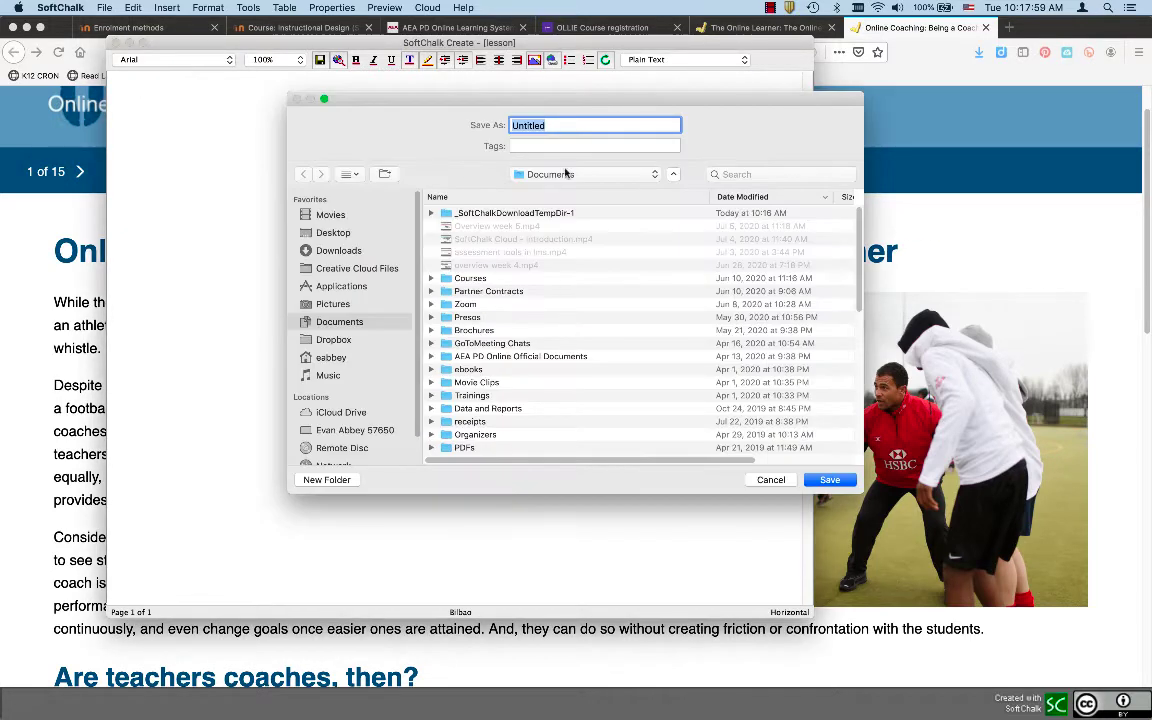
text(Coachin)
text(g_Lesson)
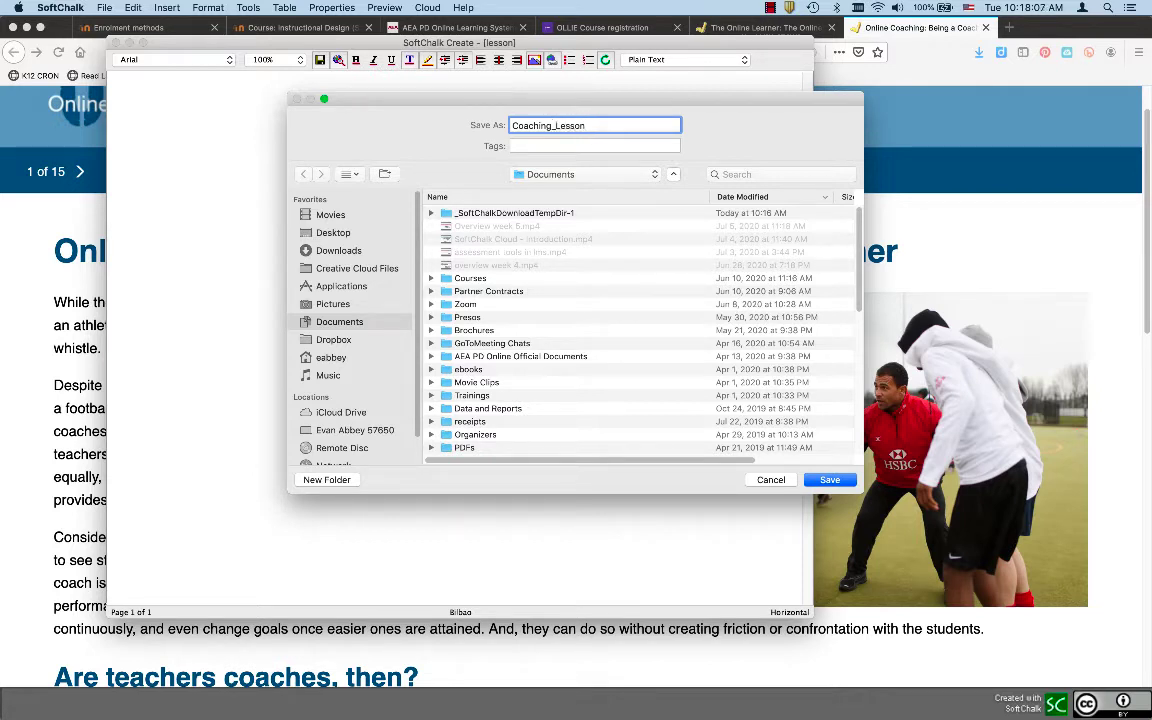
key(Return)
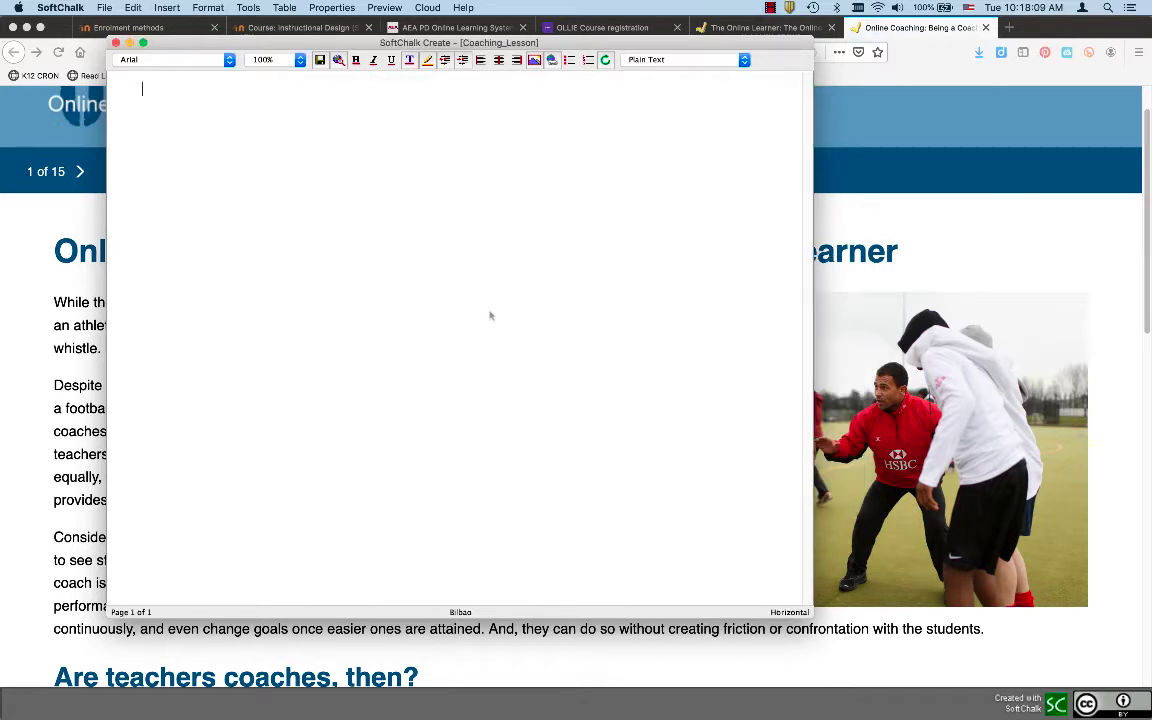
click(105, 8)
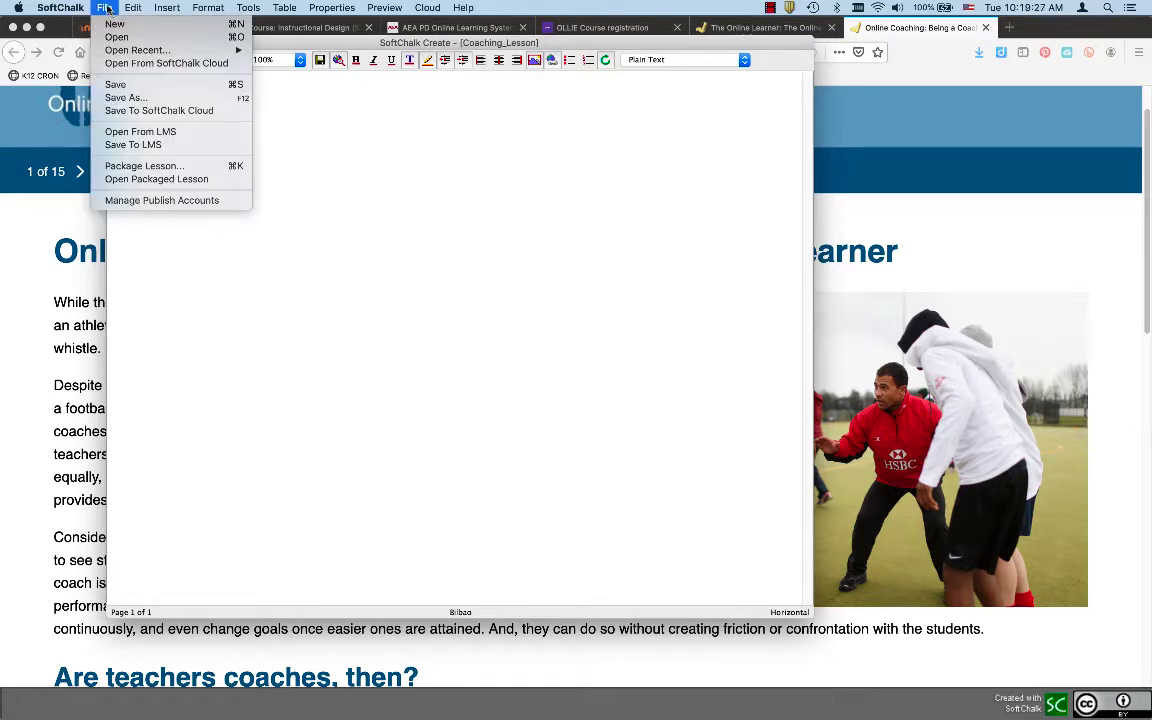
click(117, 111)
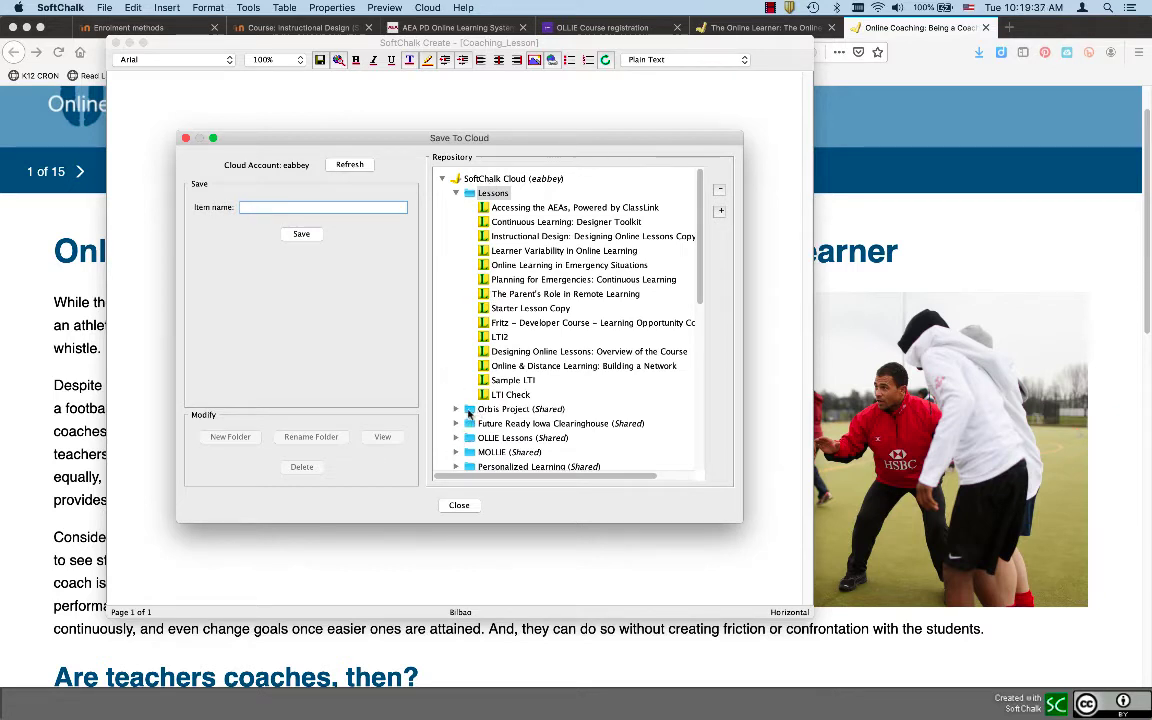
click(468, 410)
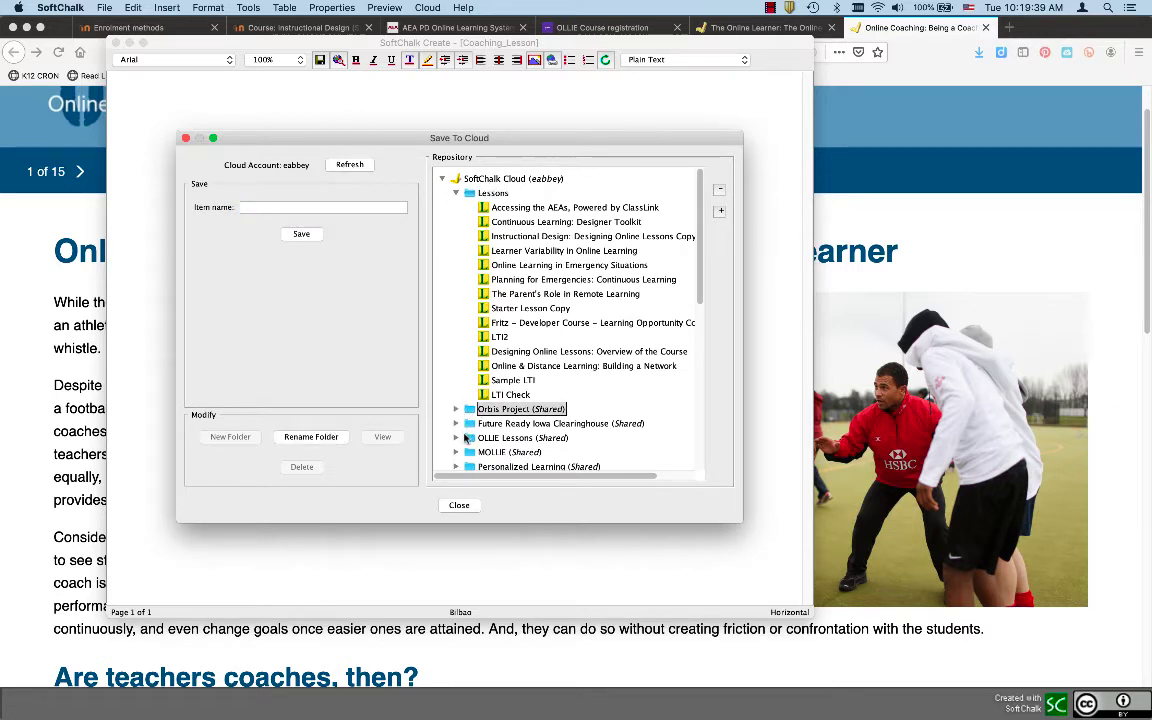
click(463, 438)
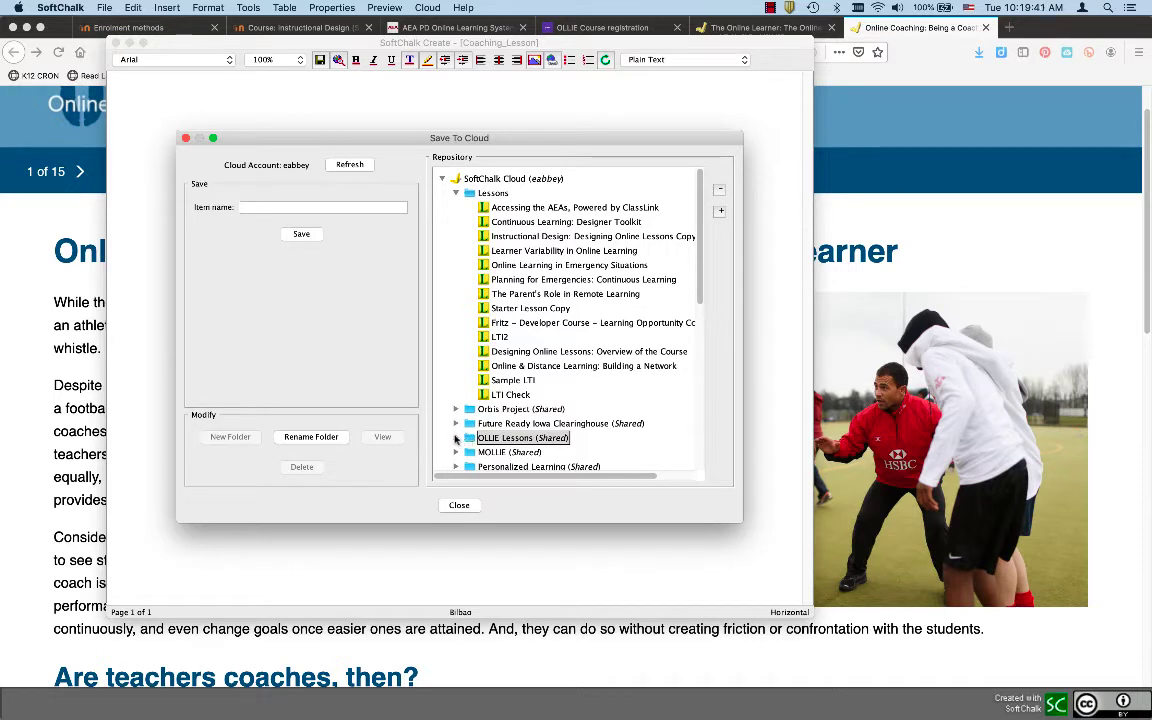
click(251, 207)
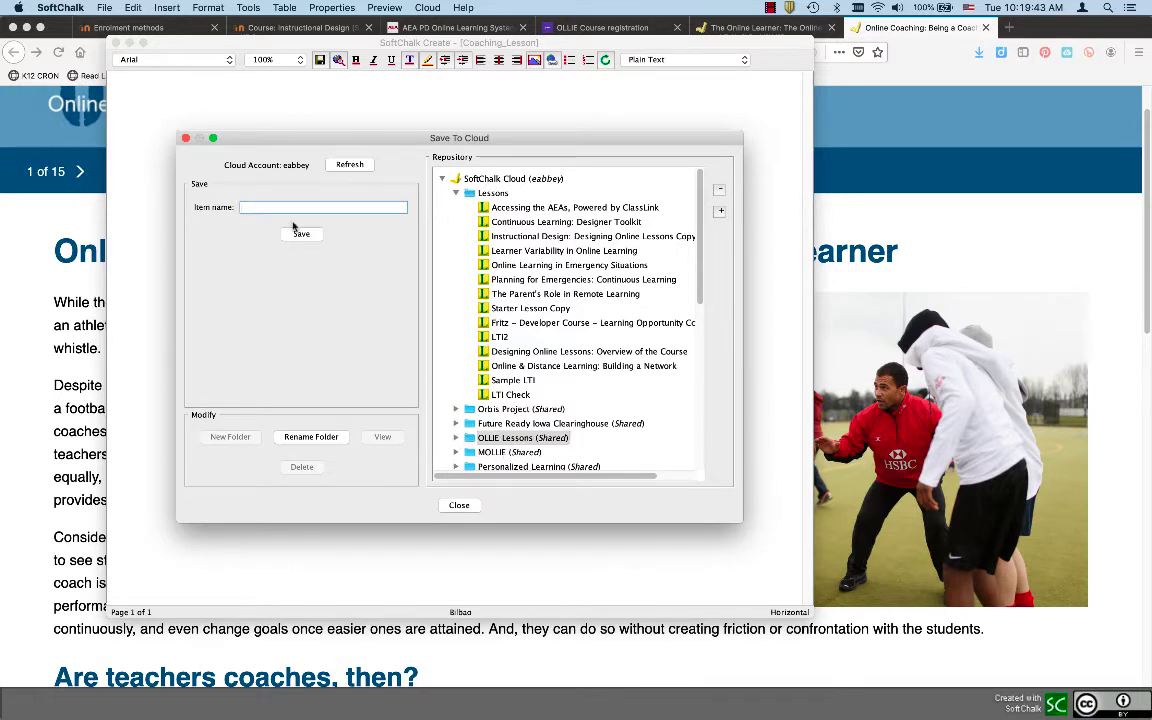
click(456, 440)
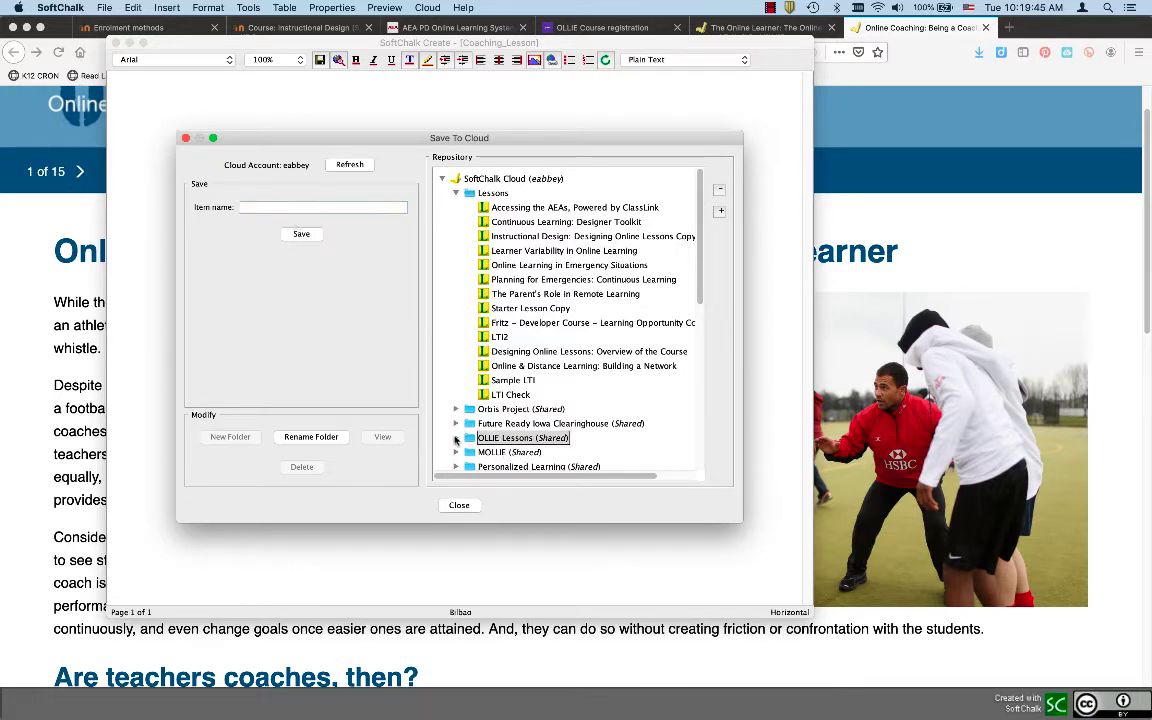
click(456, 439)
scroll(455, 440, down, 5)
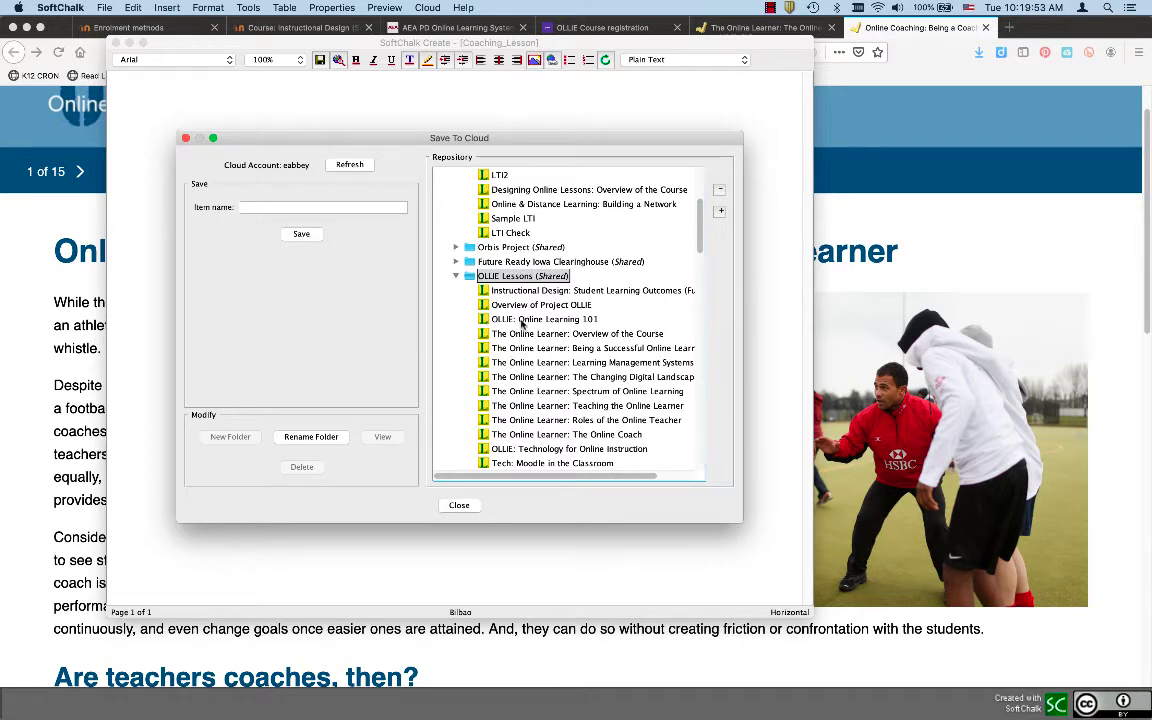
click(522, 321)
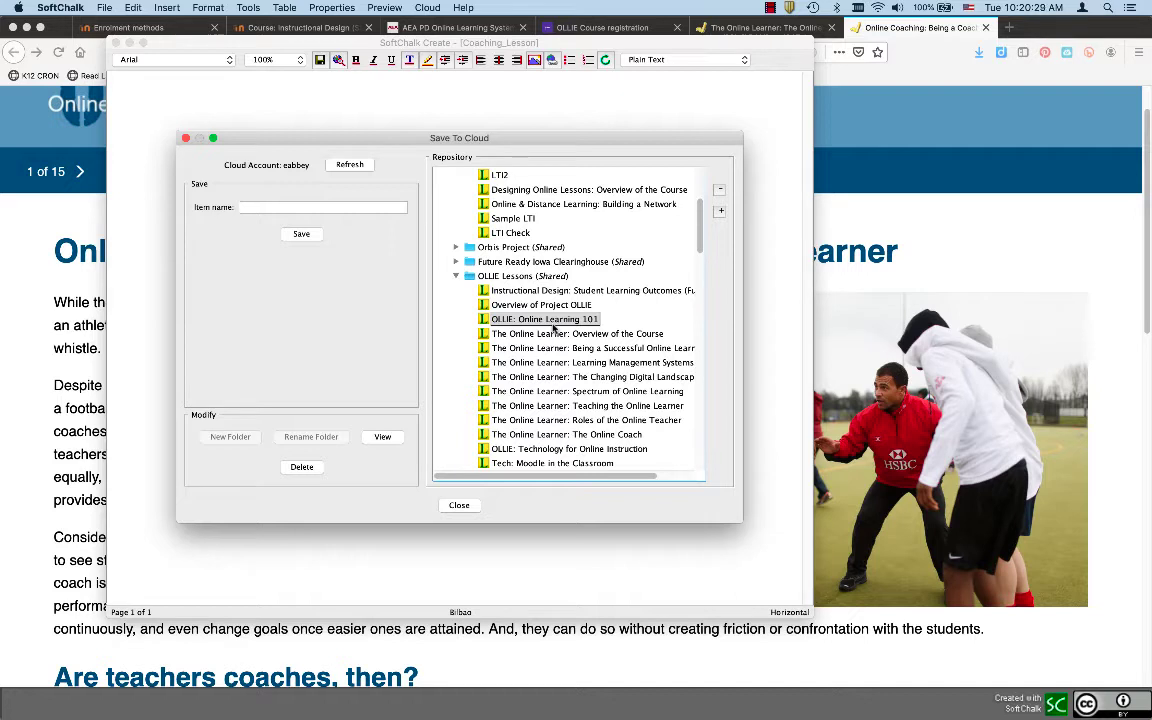
click(459, 505)
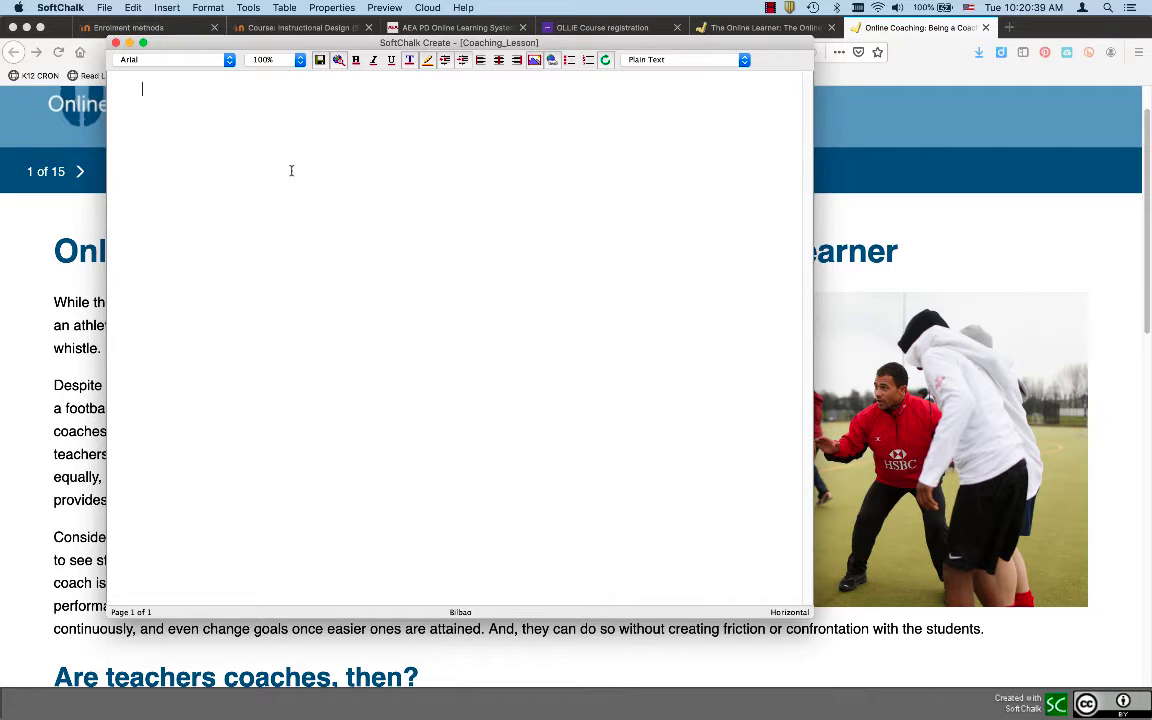
Type a 'Title' line followed by the sentence 'Here is my paragraph text.'
text(This)
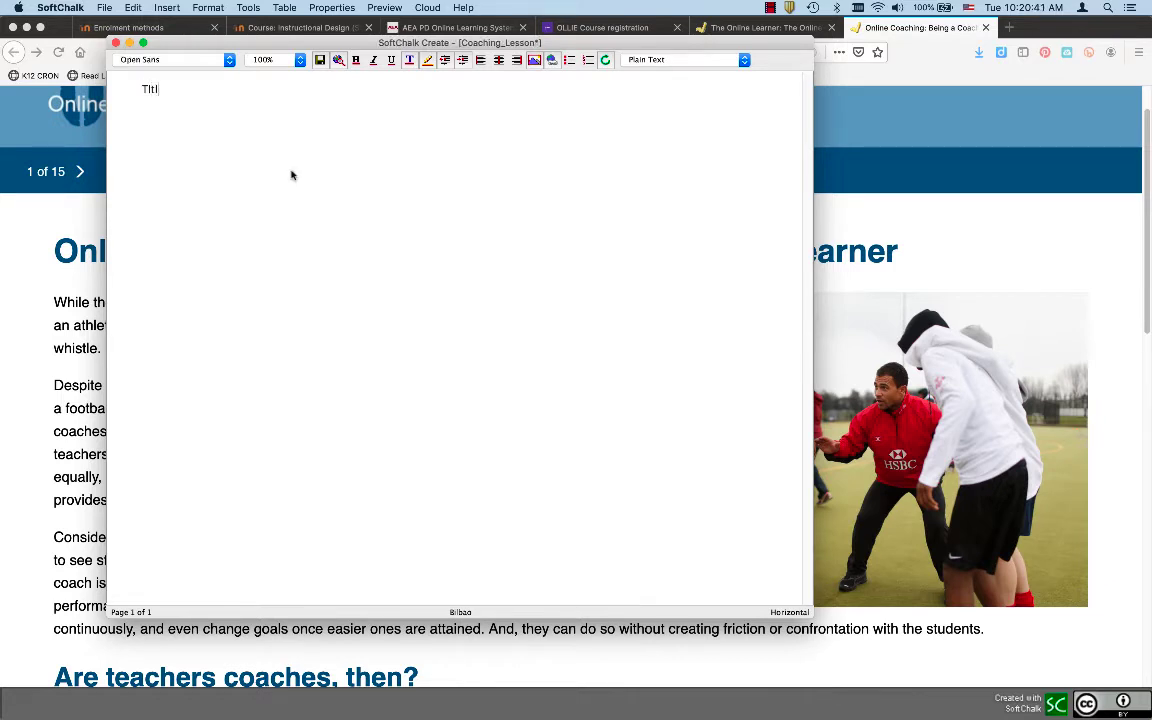
key(BackSpace)
key(BackSpace)
key(BackSpace)
text(itle)
key(Return)
text(Here is my paragp)
key(BackSpace)
text(raph )
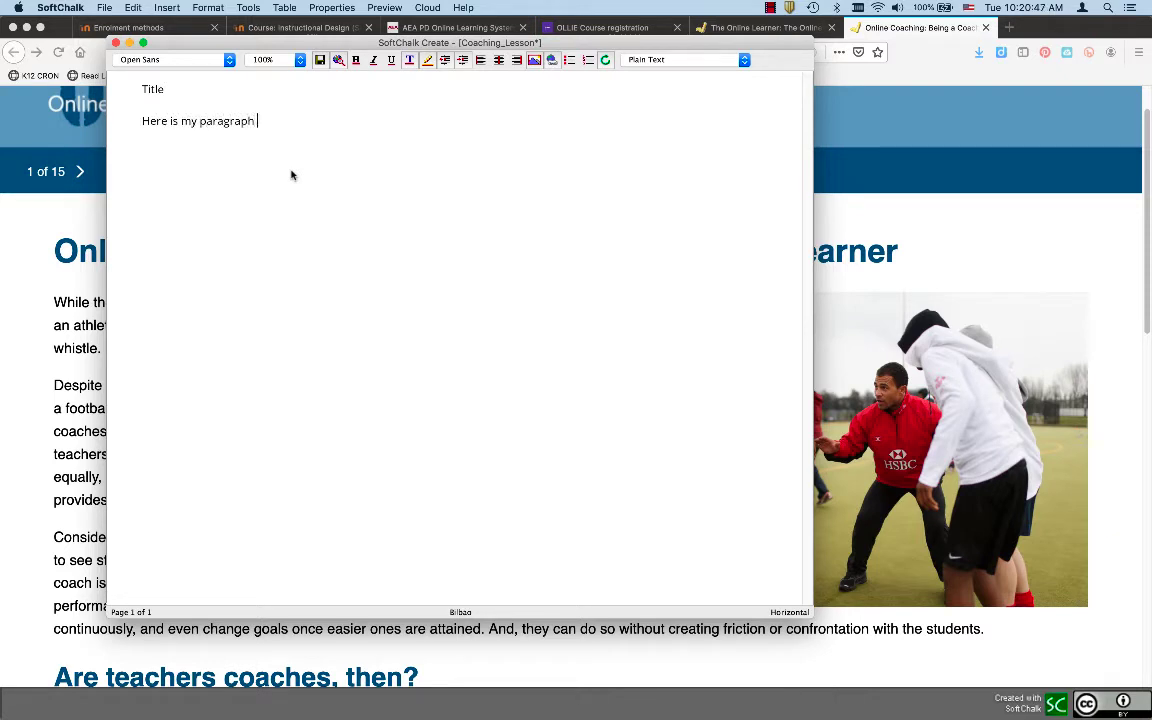
text(text.)
Duplicate the sentence several times and merge the copies into one long paragraph
drag(282, 121, 129, 125)
key(super+c)
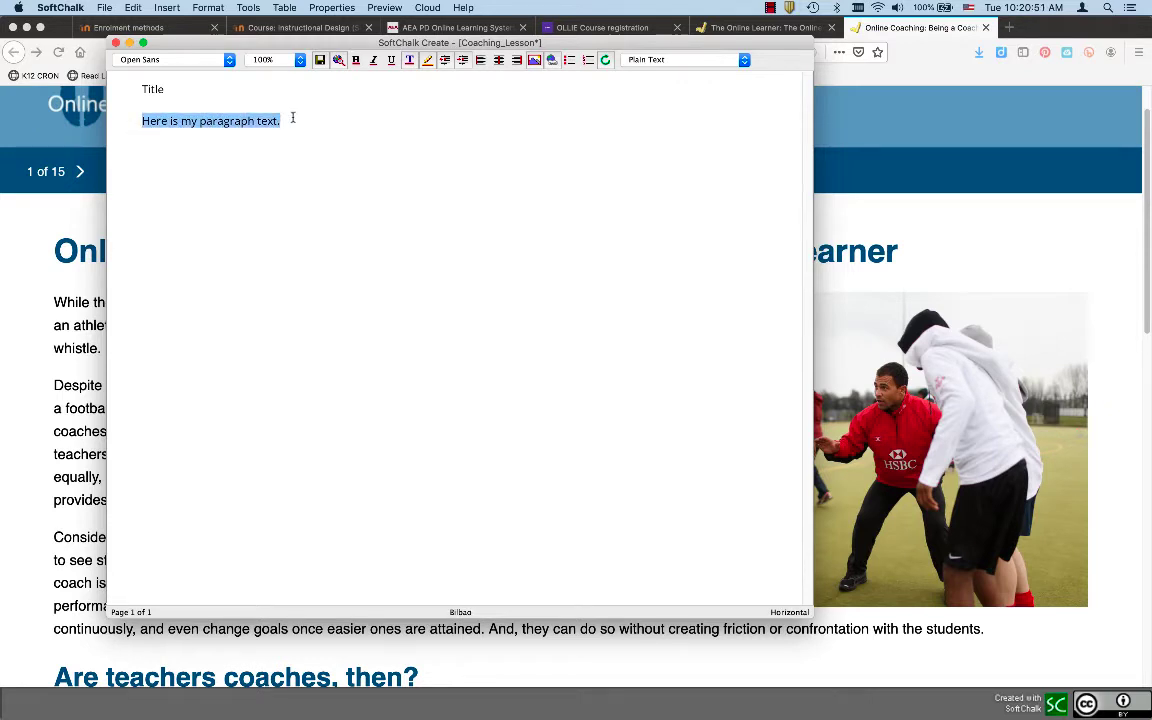
click(291, 116)
key(super+v)
key(super+v)
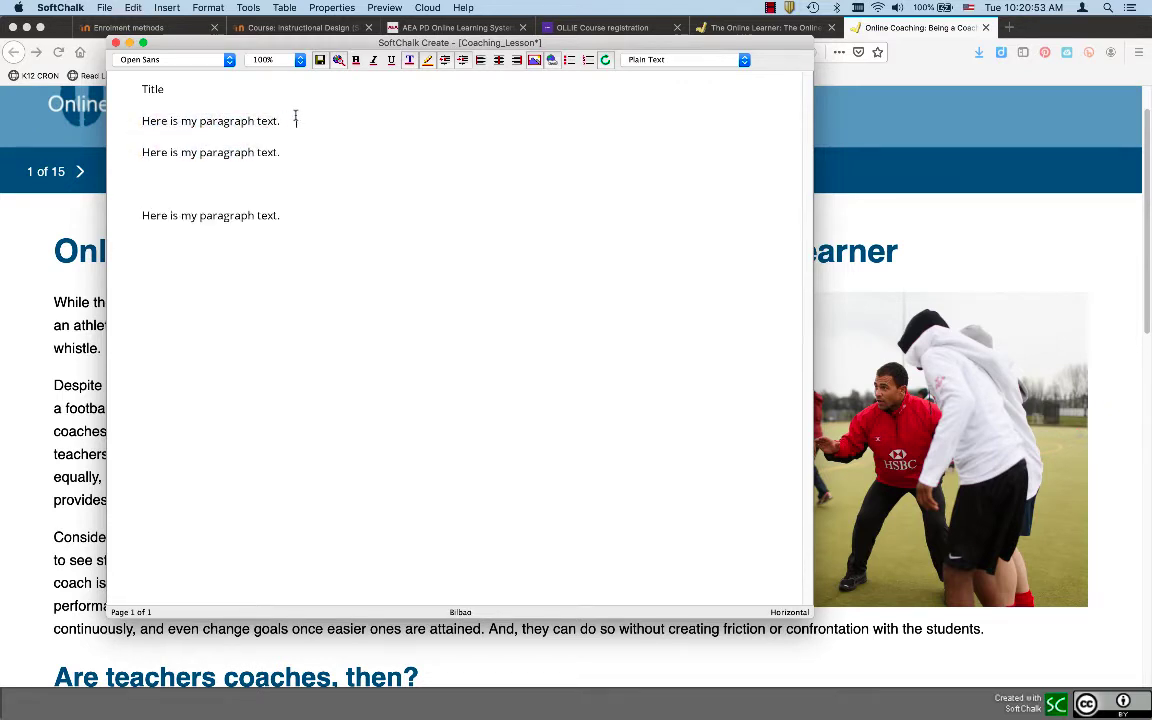
key(super+v)
key(super+v)
click(141, 340)
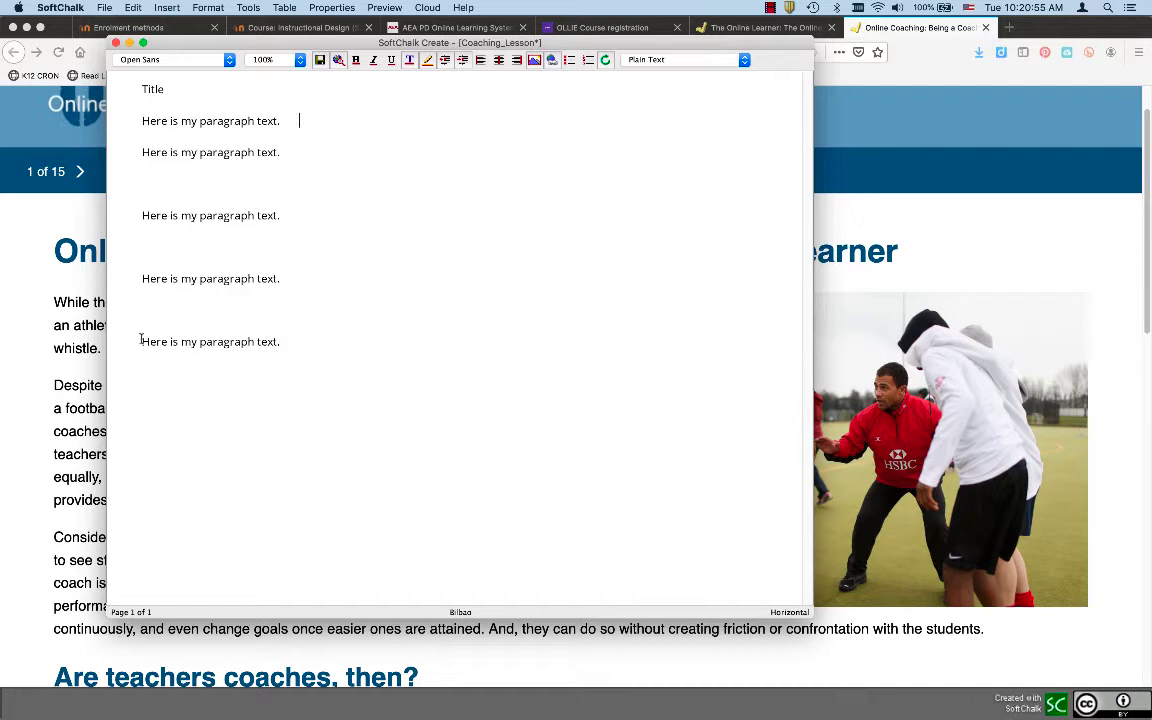
key(BackSpace)
key(BackSpace)
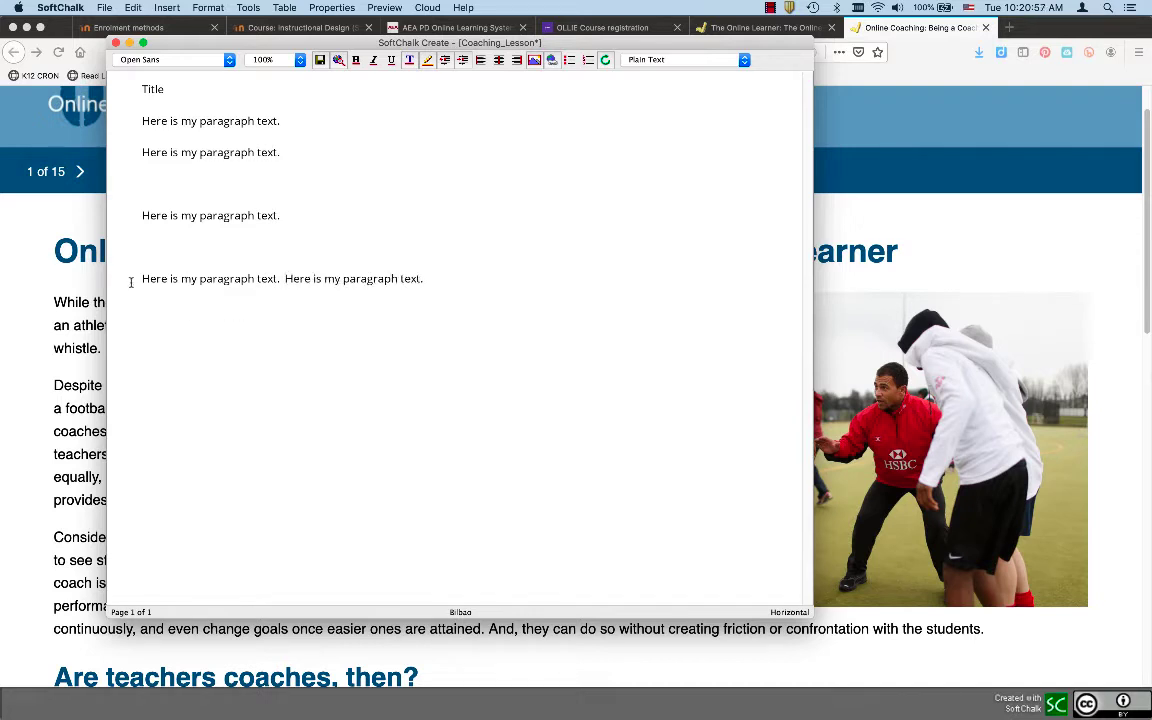
click(136, 279)
key(BackSpace)
key(BackSpace)
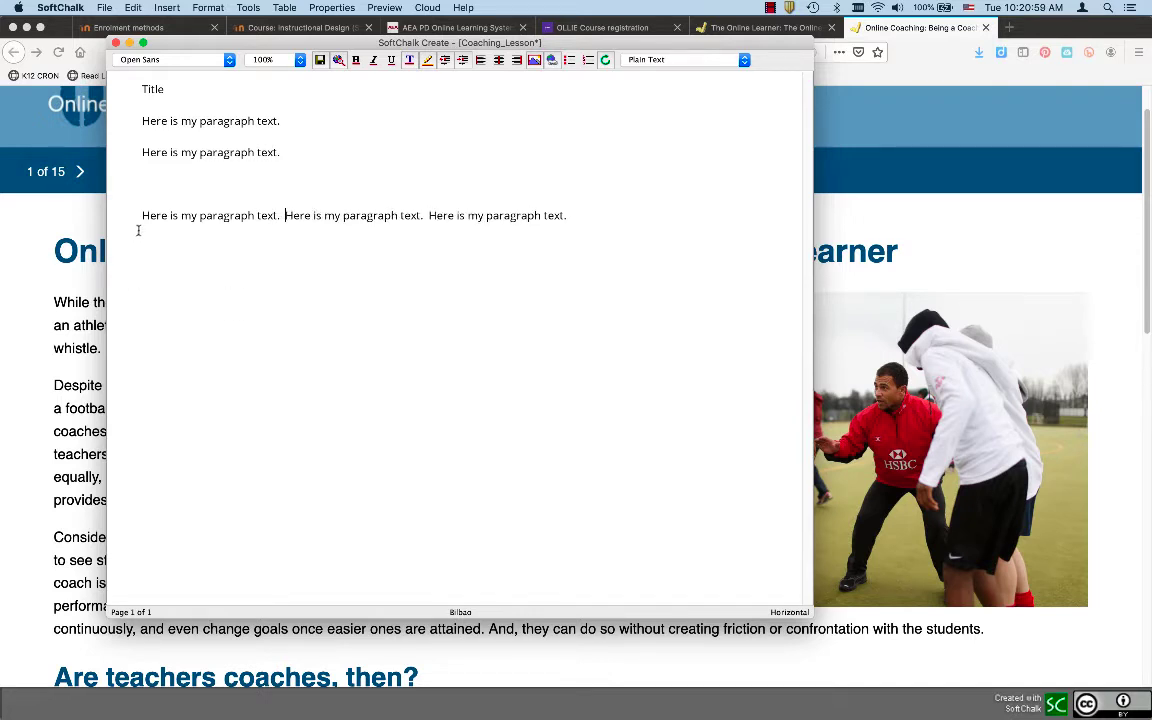
click(140, 215)
key(BackSpace)
key(BackSpace)
click(141, 152)
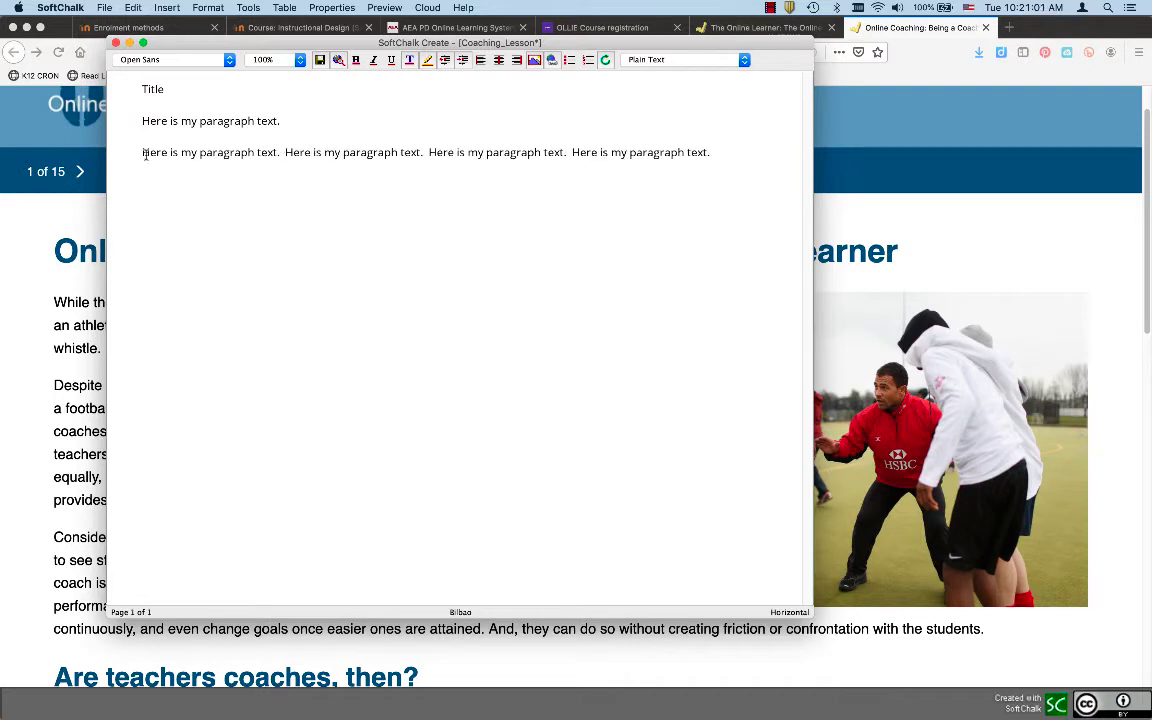
key(BackSpace)
key(BackSpace)
key(BackSpace)
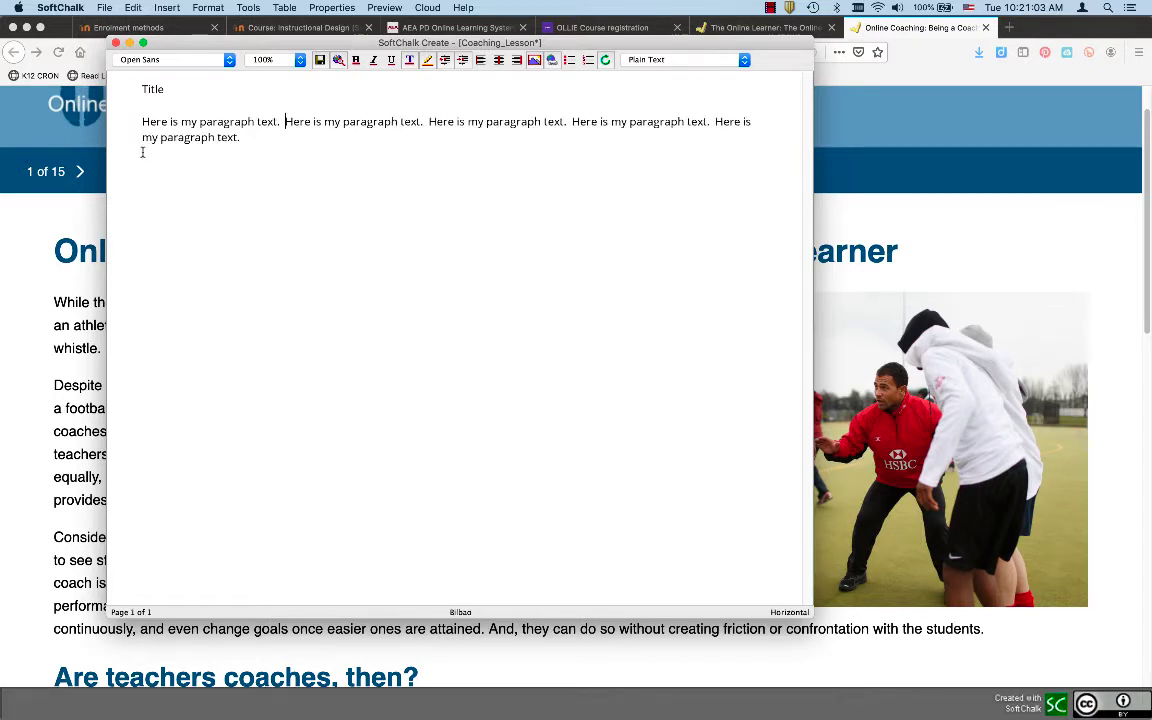
Copy the combined paragraph into three paragraphs, leaving an empty line at the end
drag(240, 137, 137, 120)
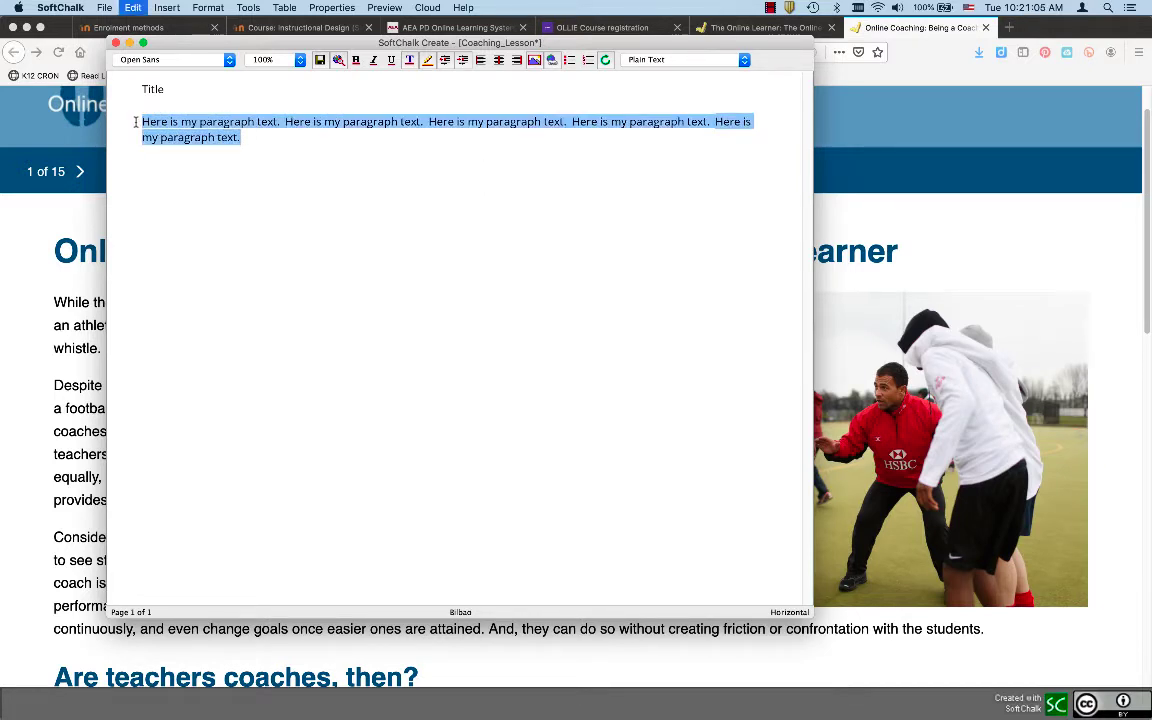
click(272, 139)
key(Return)
key(cmd+v)
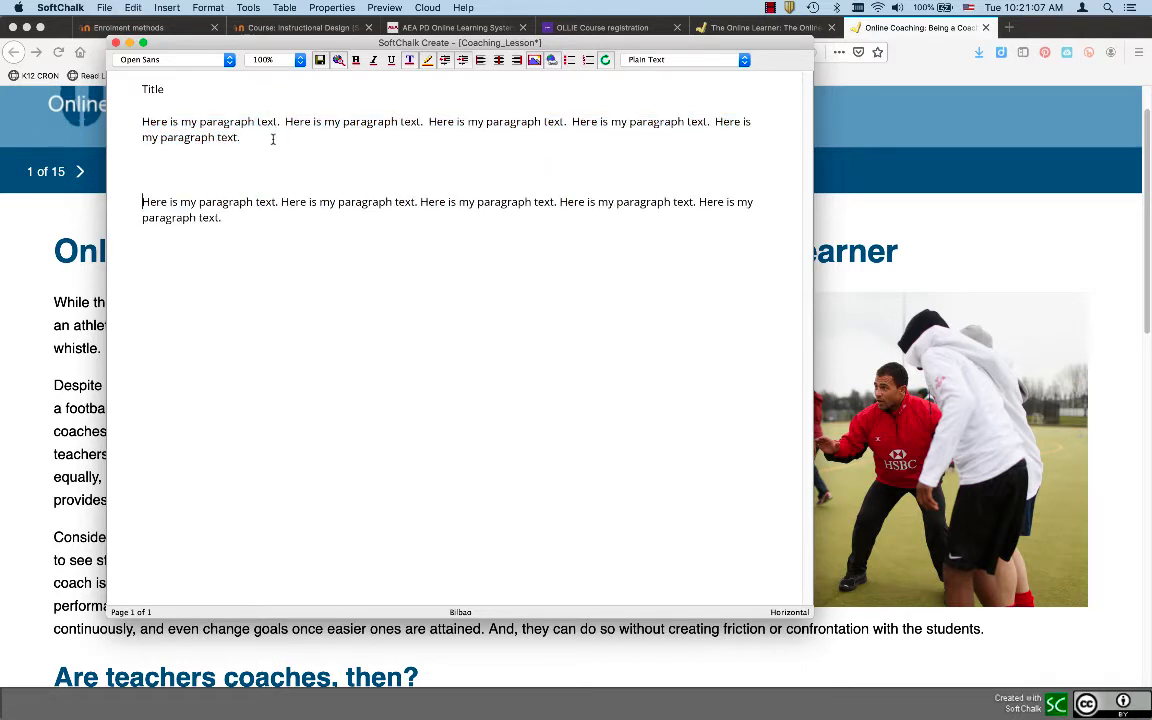
key(cmd+v)
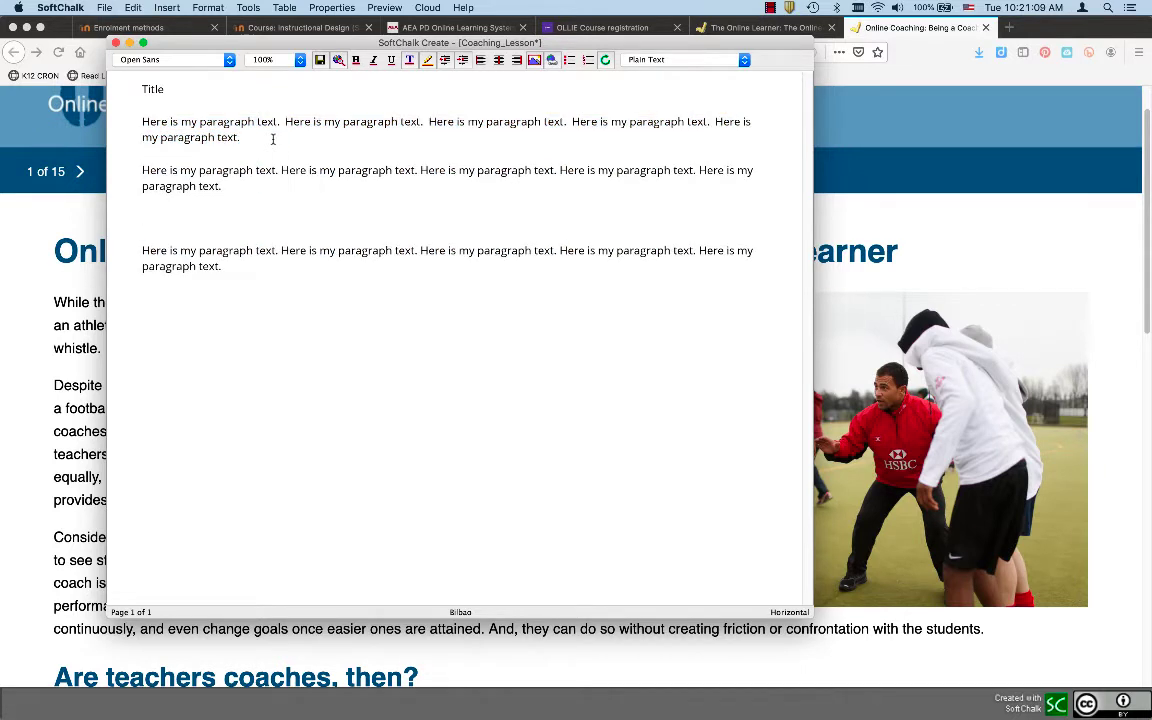
key(BackSpace)
click(264, 262)
key(Return)
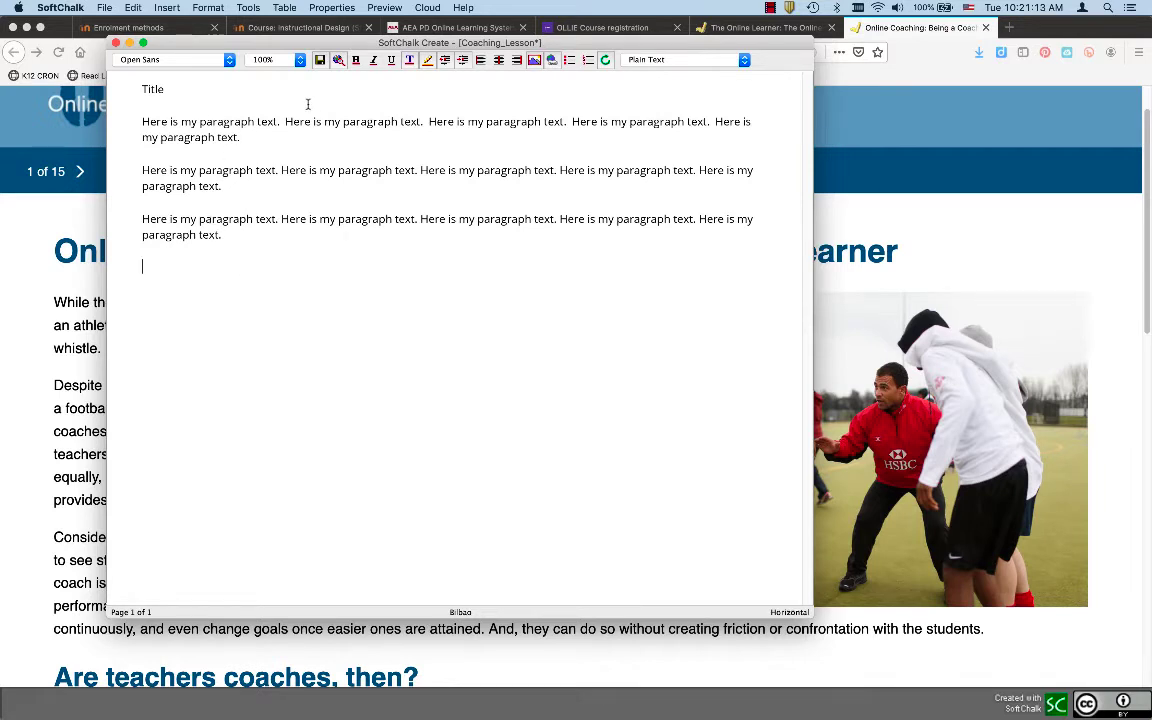
Set the 'Title' line to the Heading 1 style
double_click(153, 89)
click(684, 60)
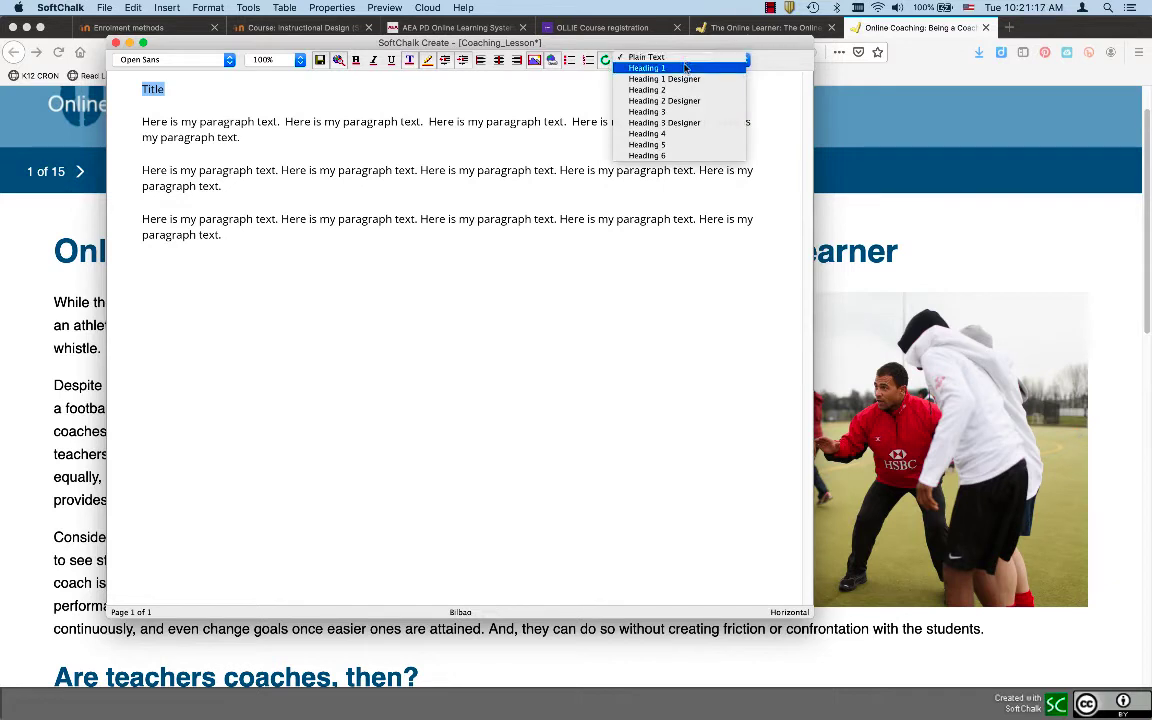
click(660, 69)
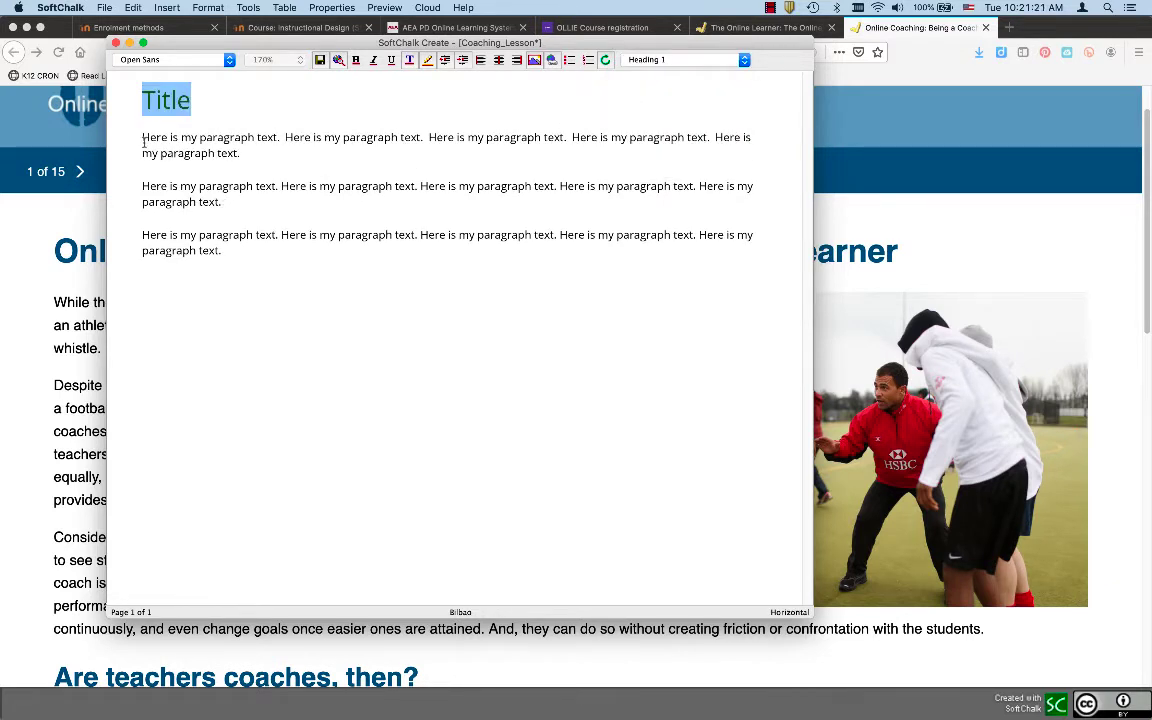
click(143, 140)
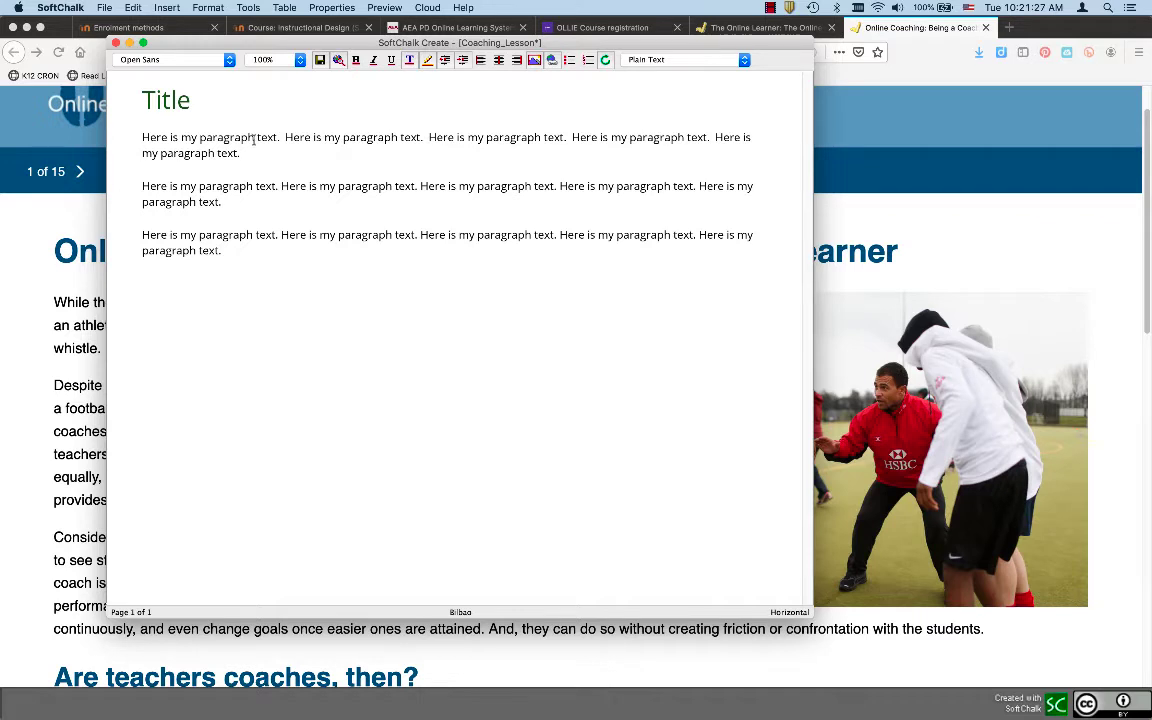
click(535, 60)
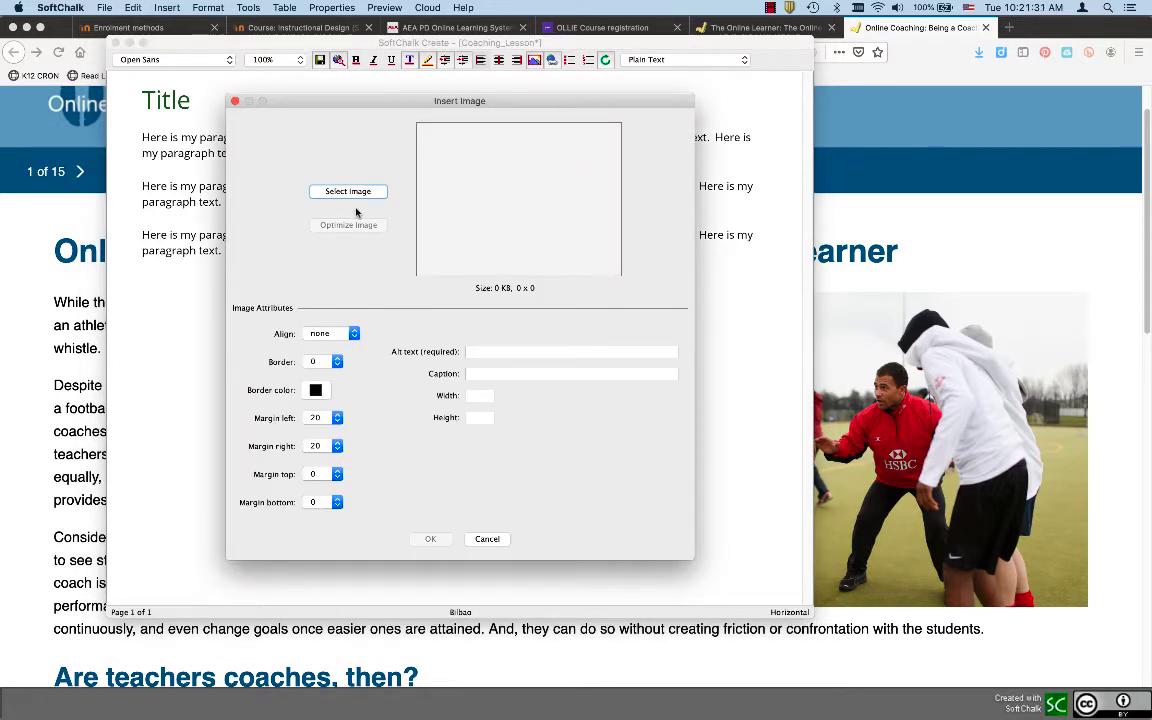
Load 'Screen Shot 2020-07-07 at 9.56.47 AM' from Pictures > Captures into Insert Image
click(322, 191)
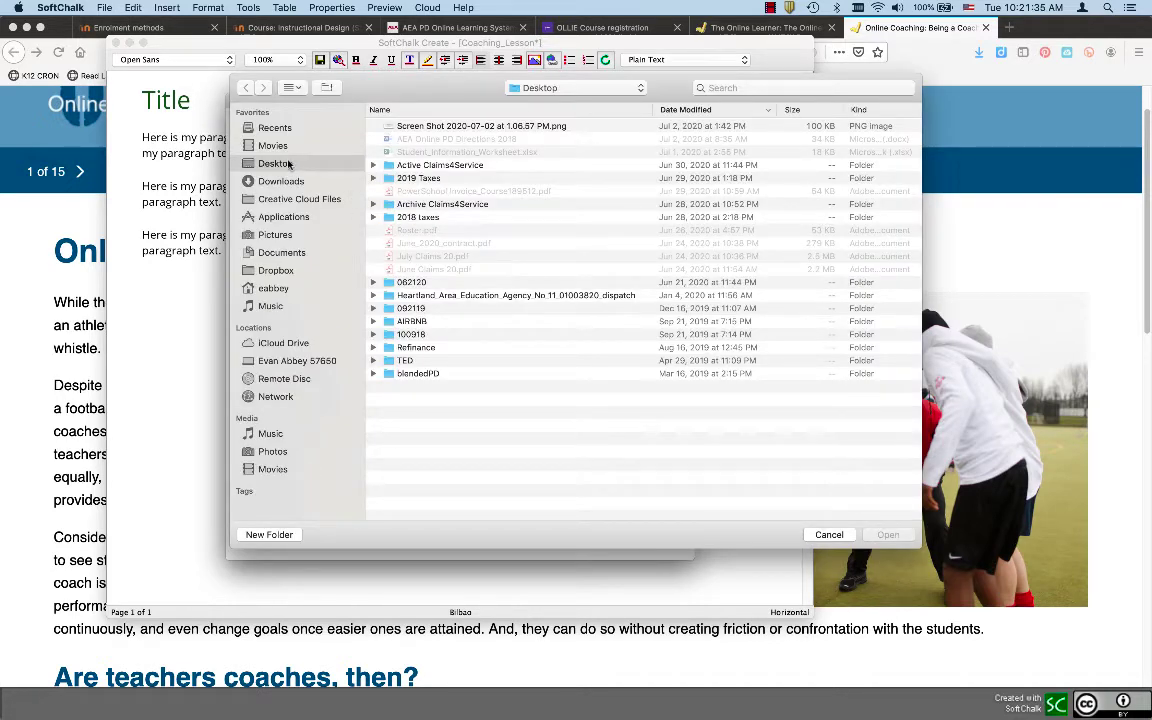
click(300, 233)
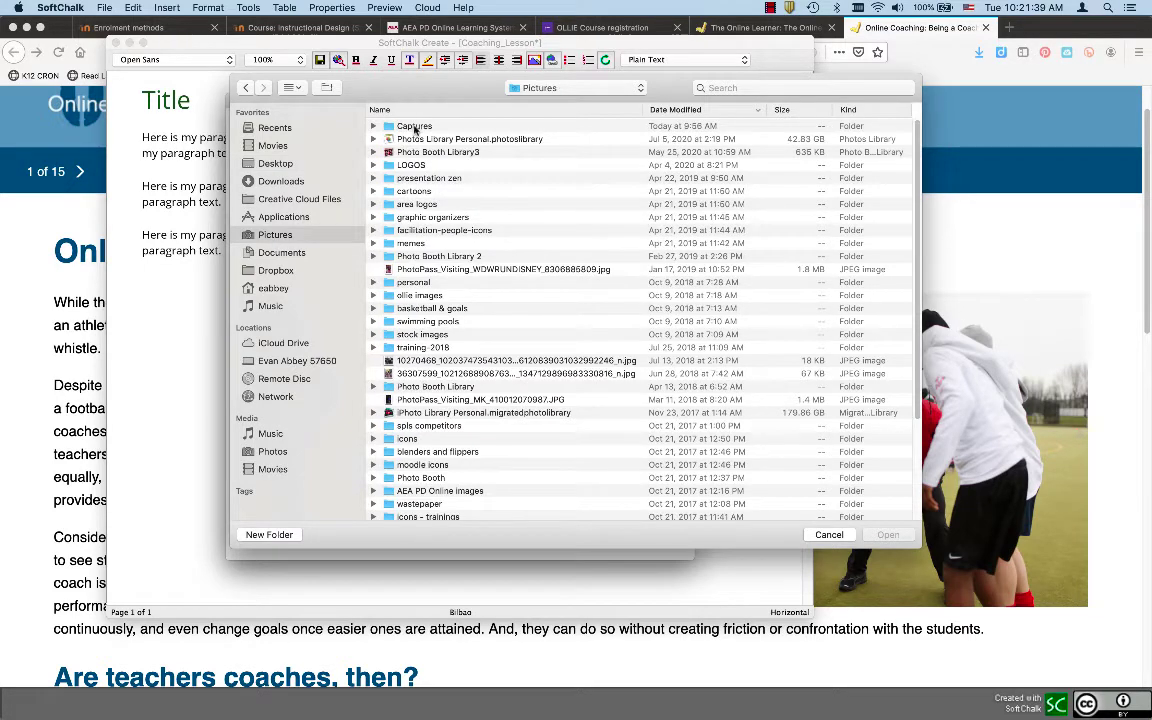
double_click(414, 127)
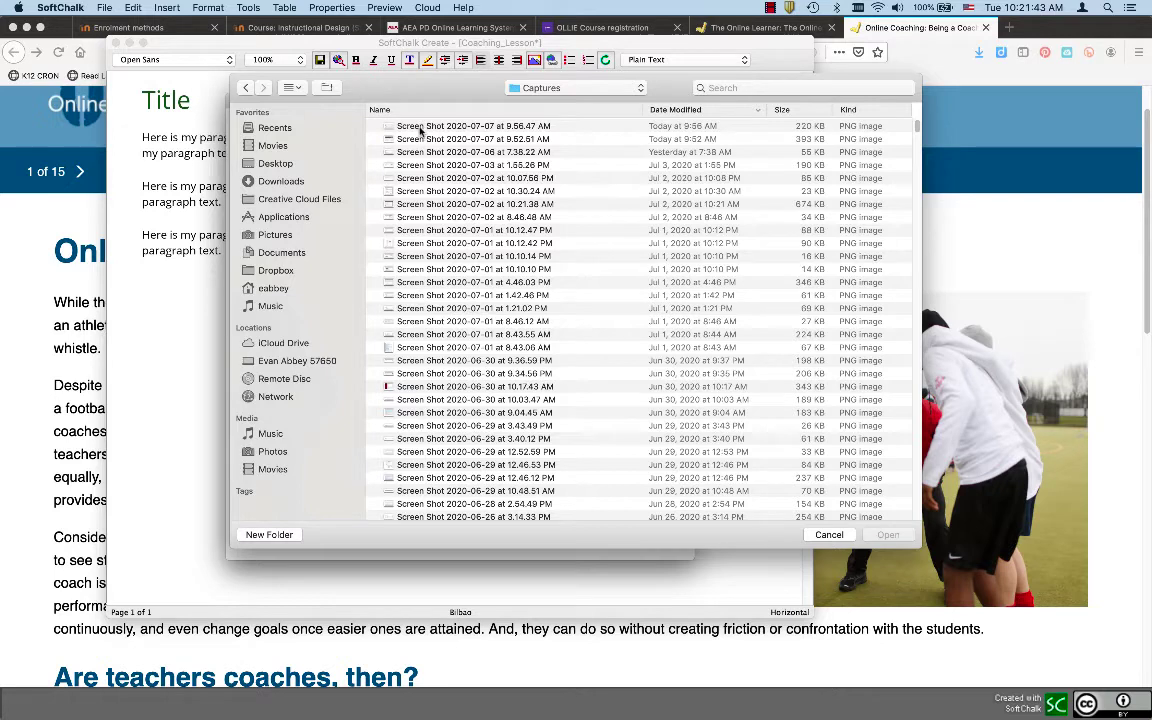
click(421, 128)
double_click(421, 128)
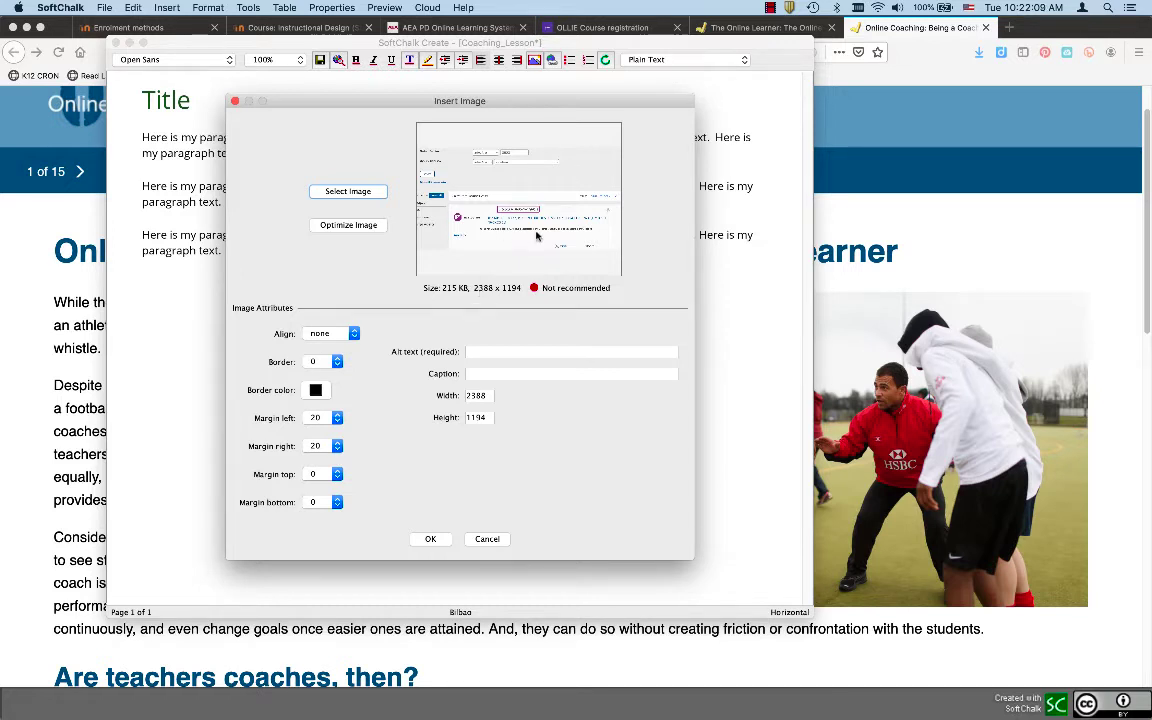
Optimize the screenshot, set its width to 600, and align it right
click(372, 228)
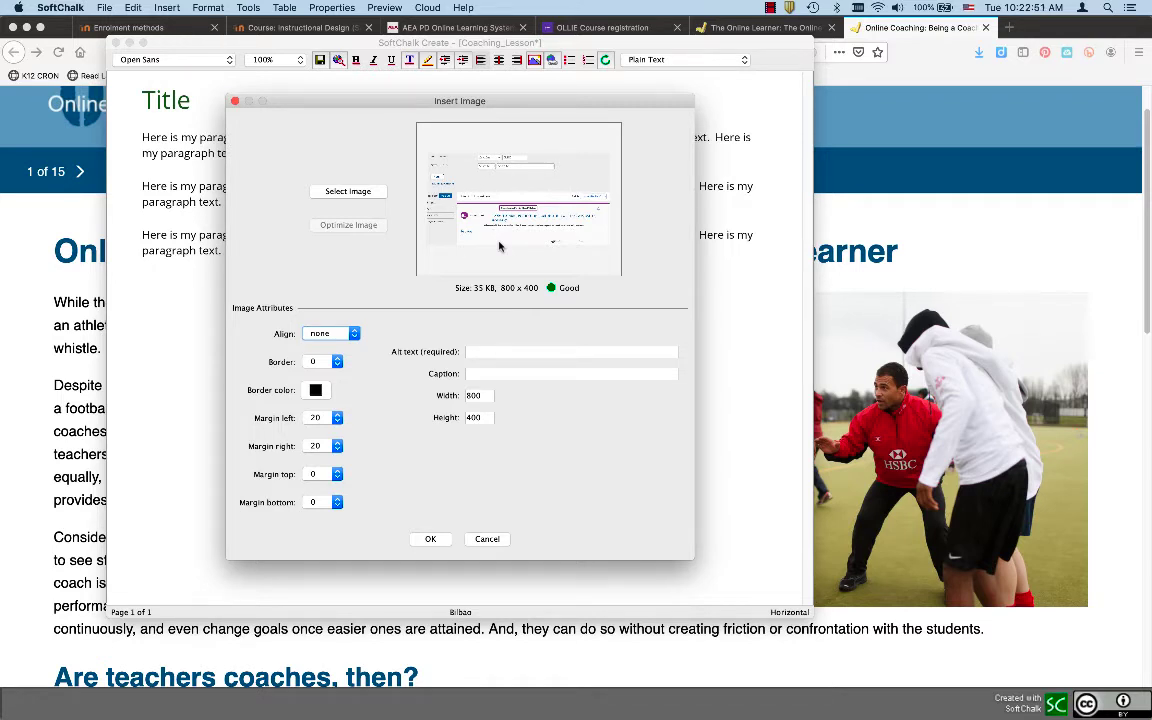
double_click(486, 397)
text(600)
click(330, 333)
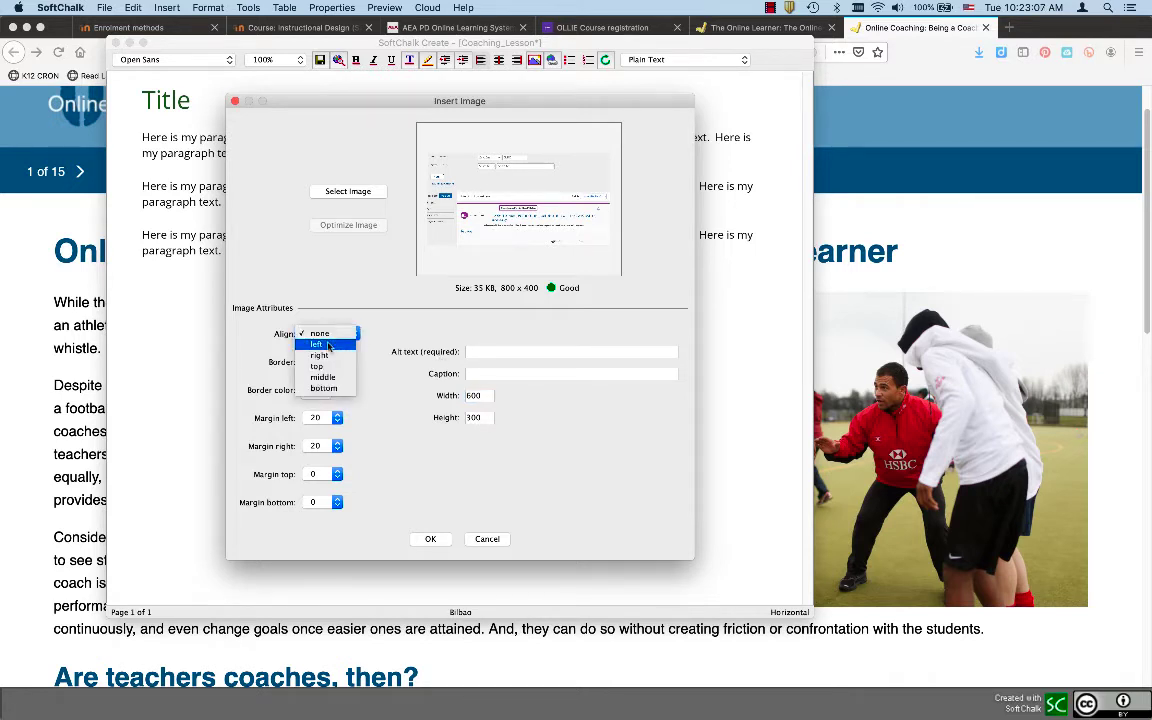
click(328, 345)
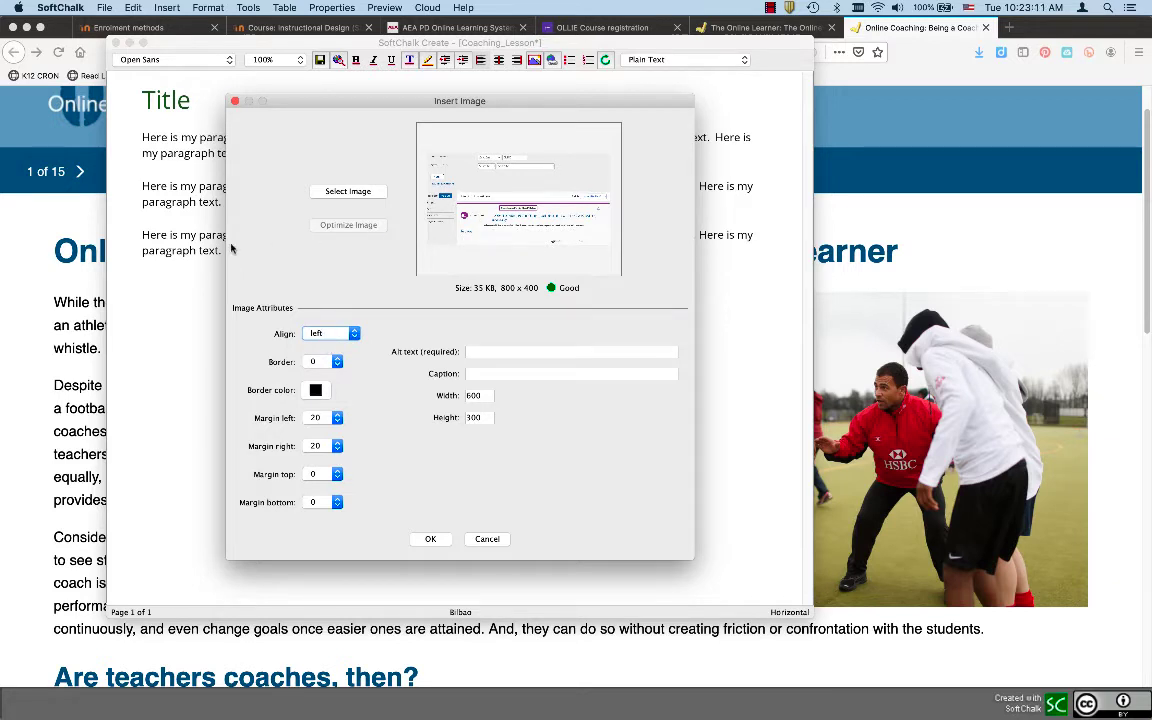
click(331, 340)
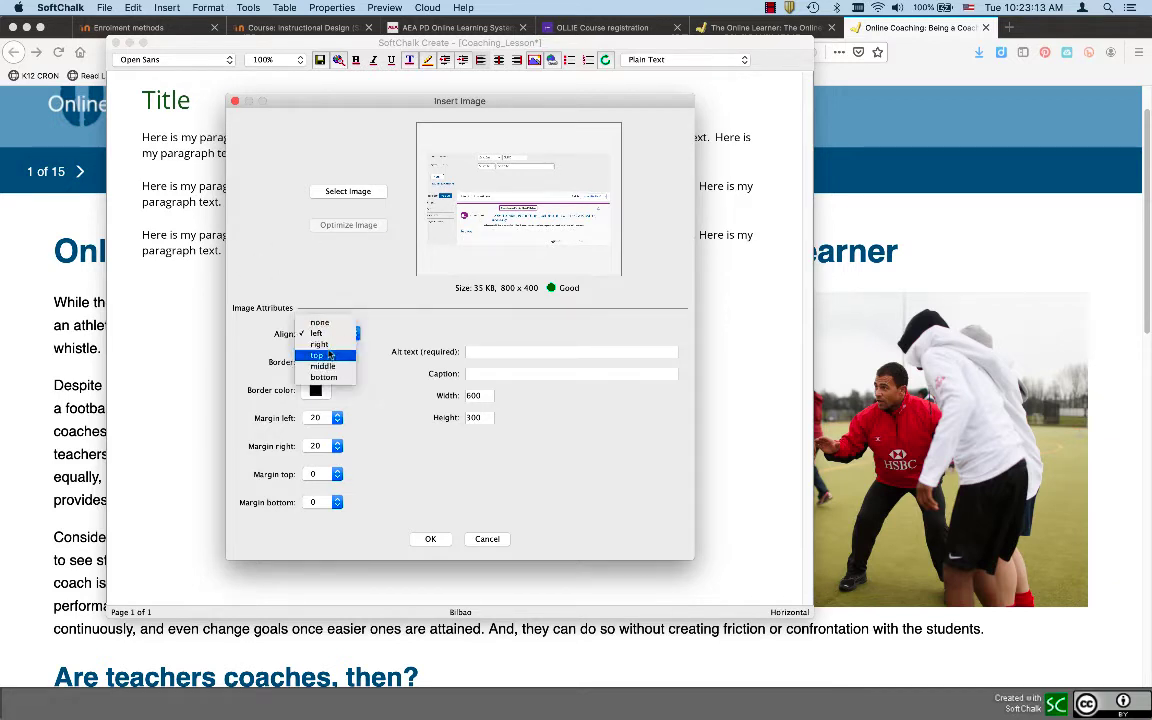
click(330, 346)
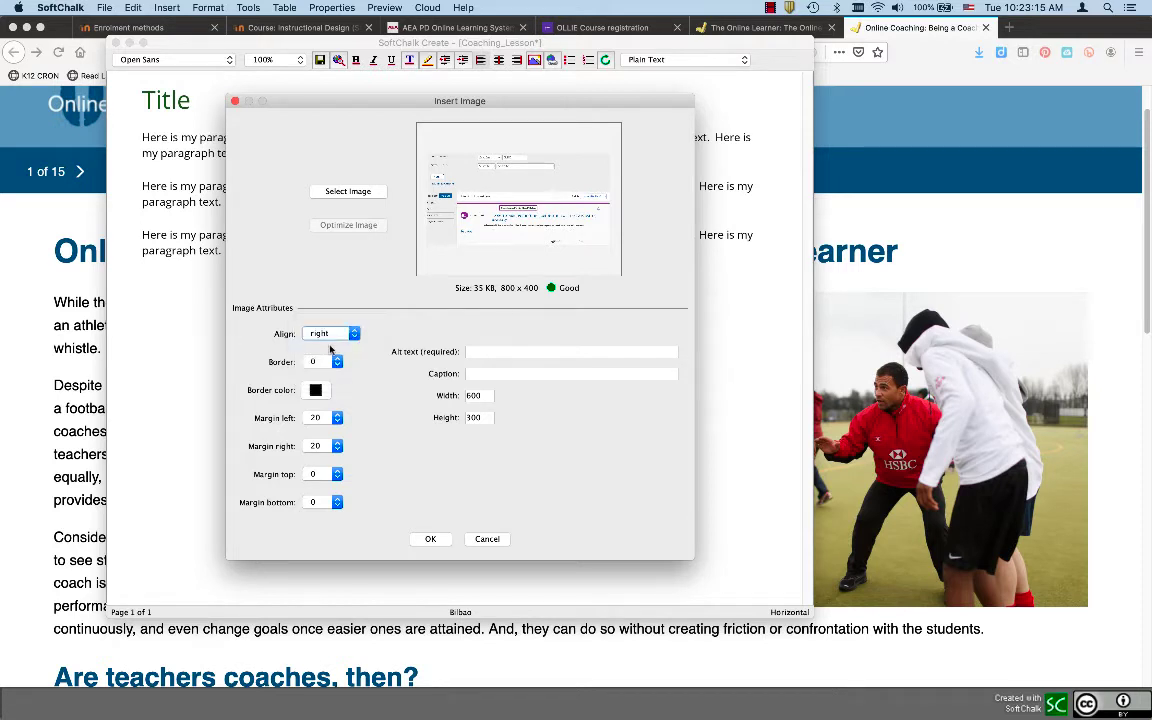
Set image margins left 5, right 0, bottom 5 and alt text 'Screenshot of the Registration System'
click(320, 418)
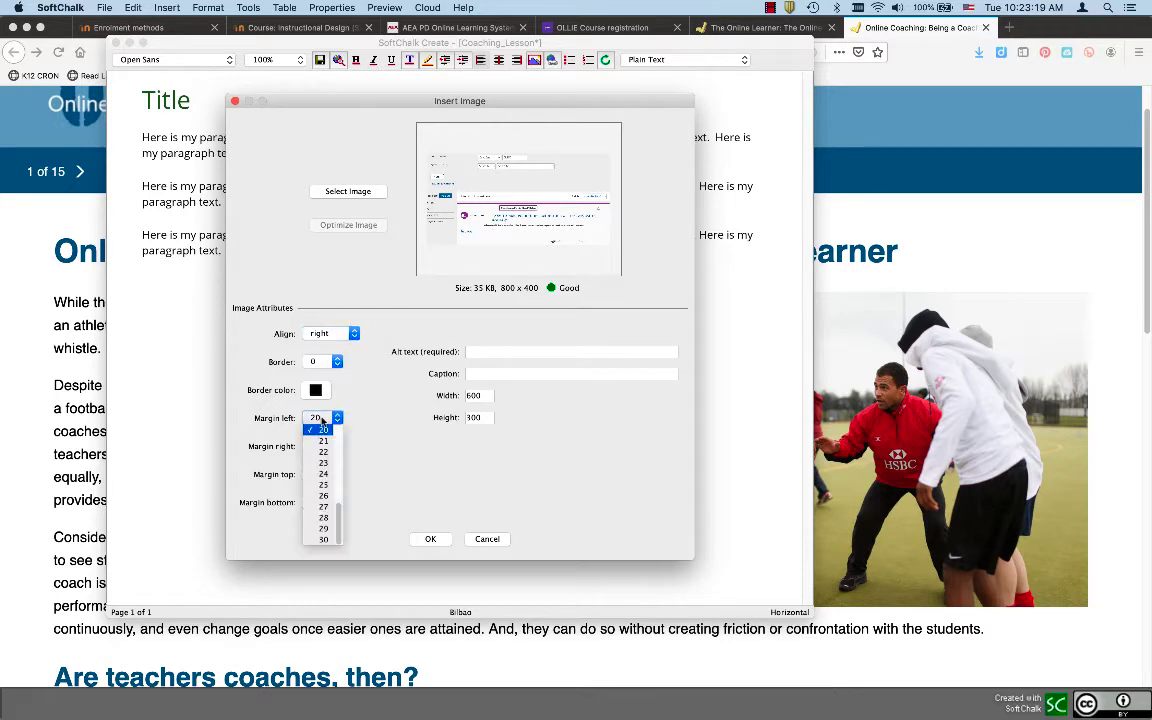
scroll(318, 470, up, 7)
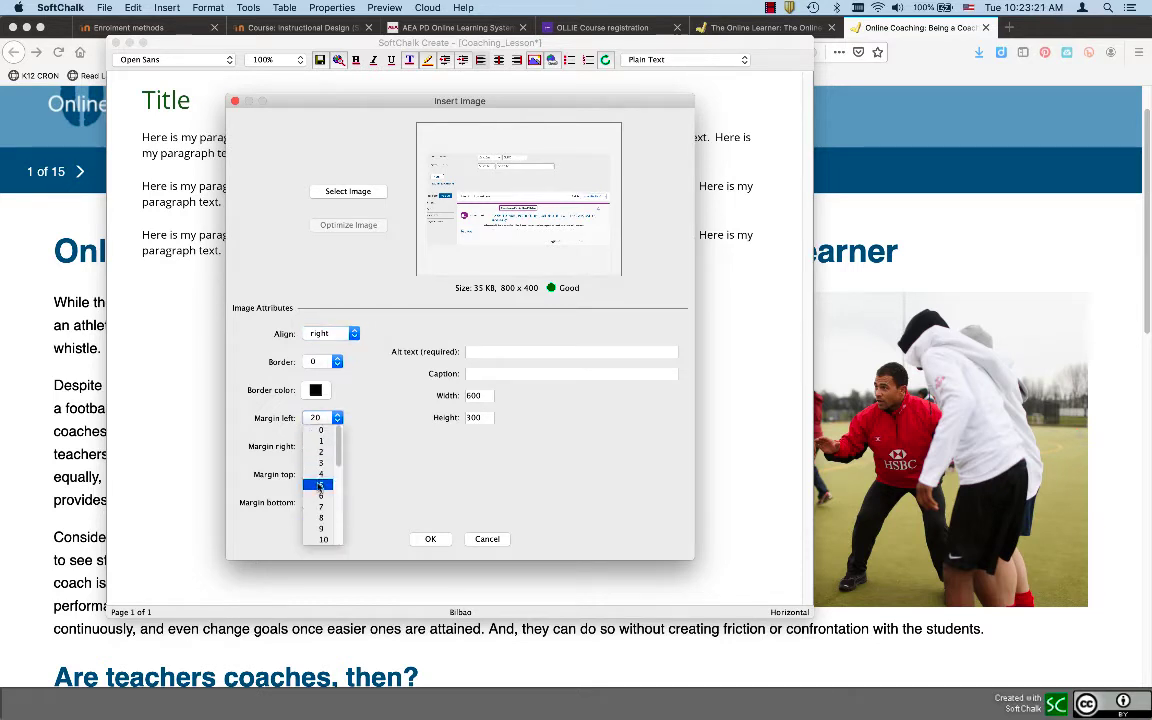
click(318, 486)
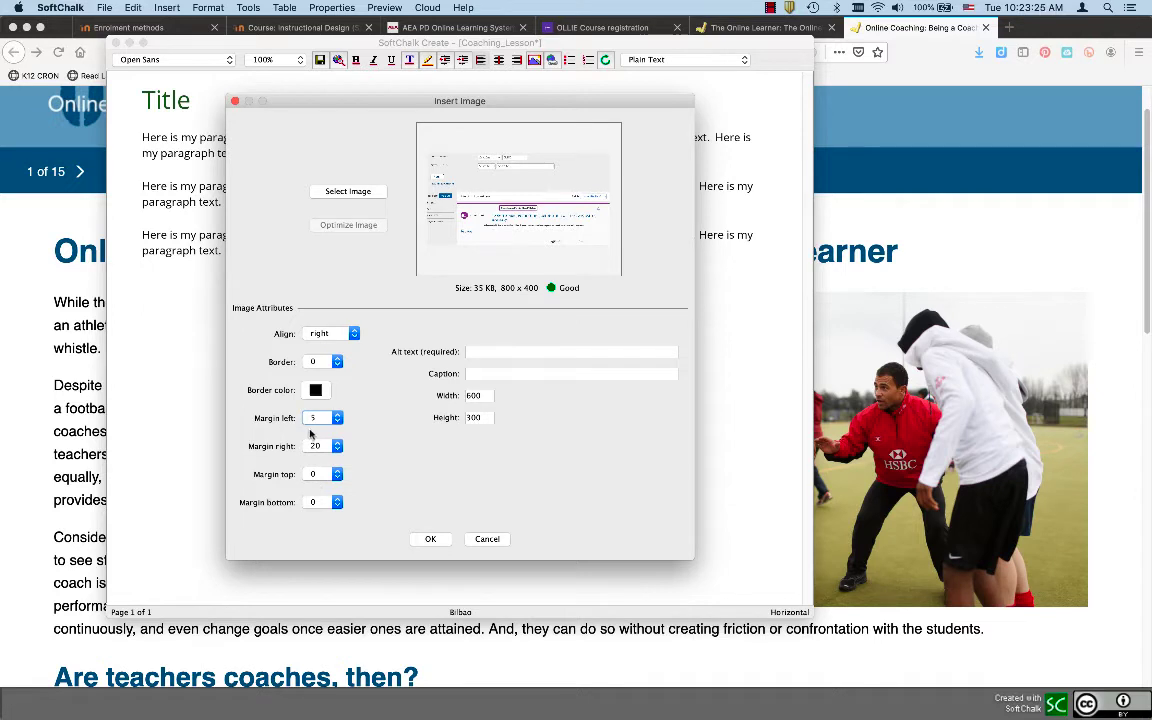
click(320, 446)
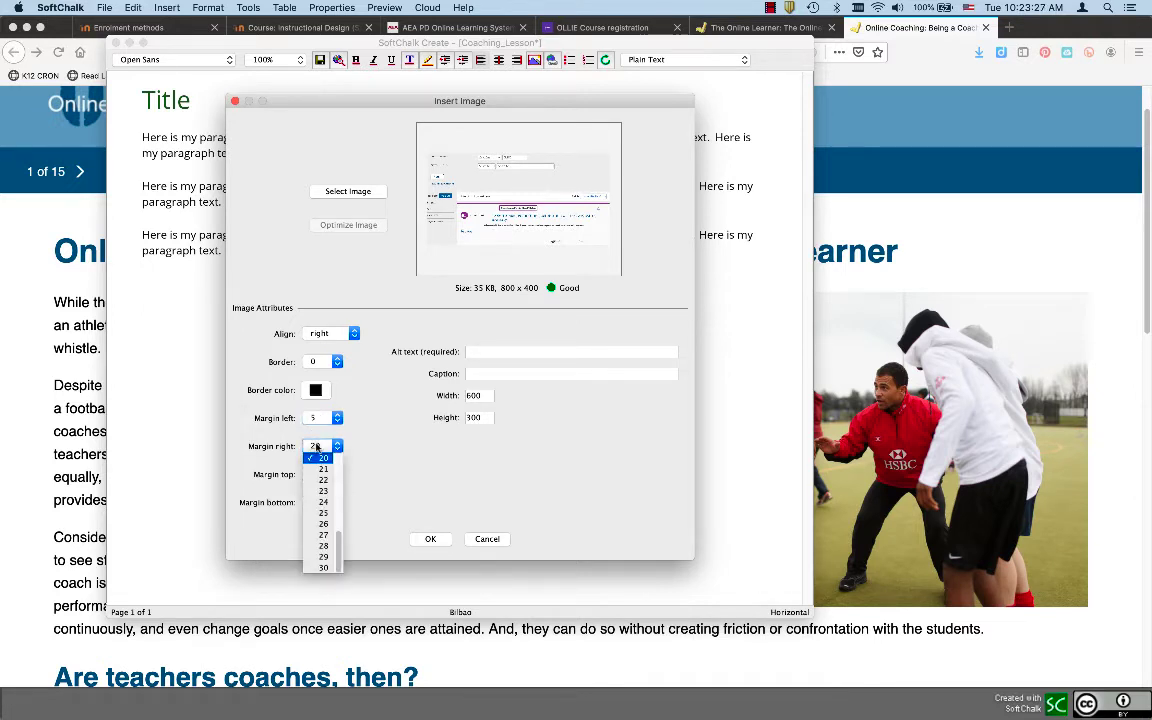
scroll(321, 468, up, 7)
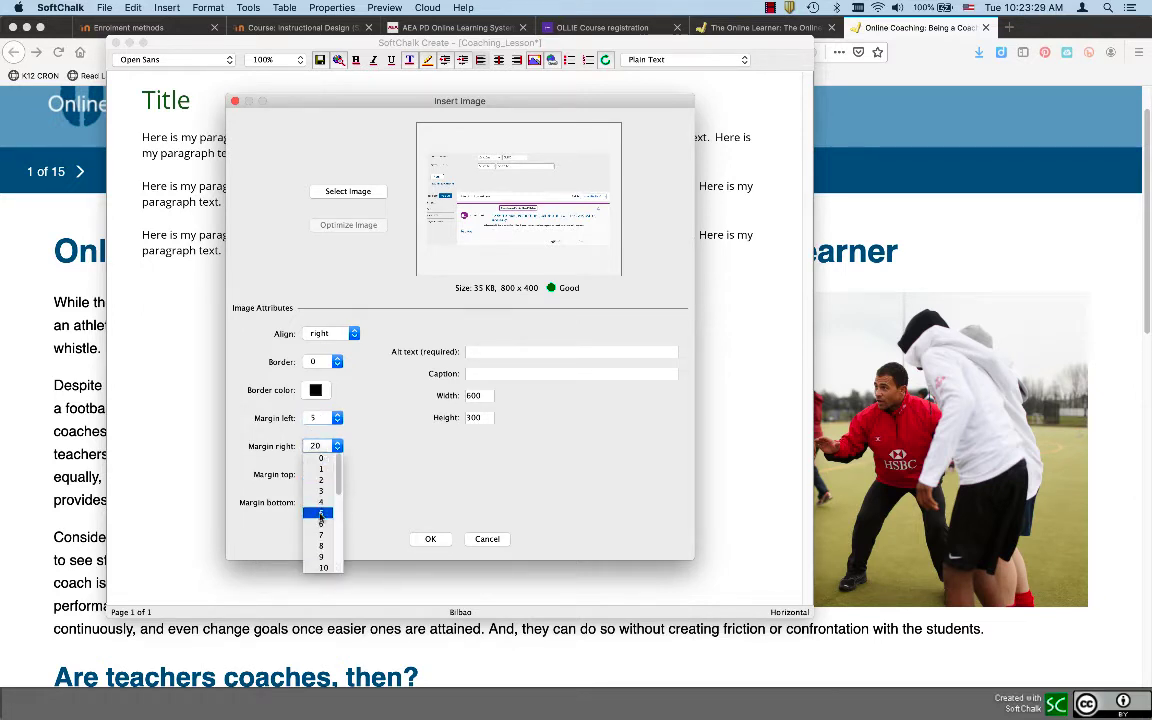
click(287, 488)
click(313, 447)
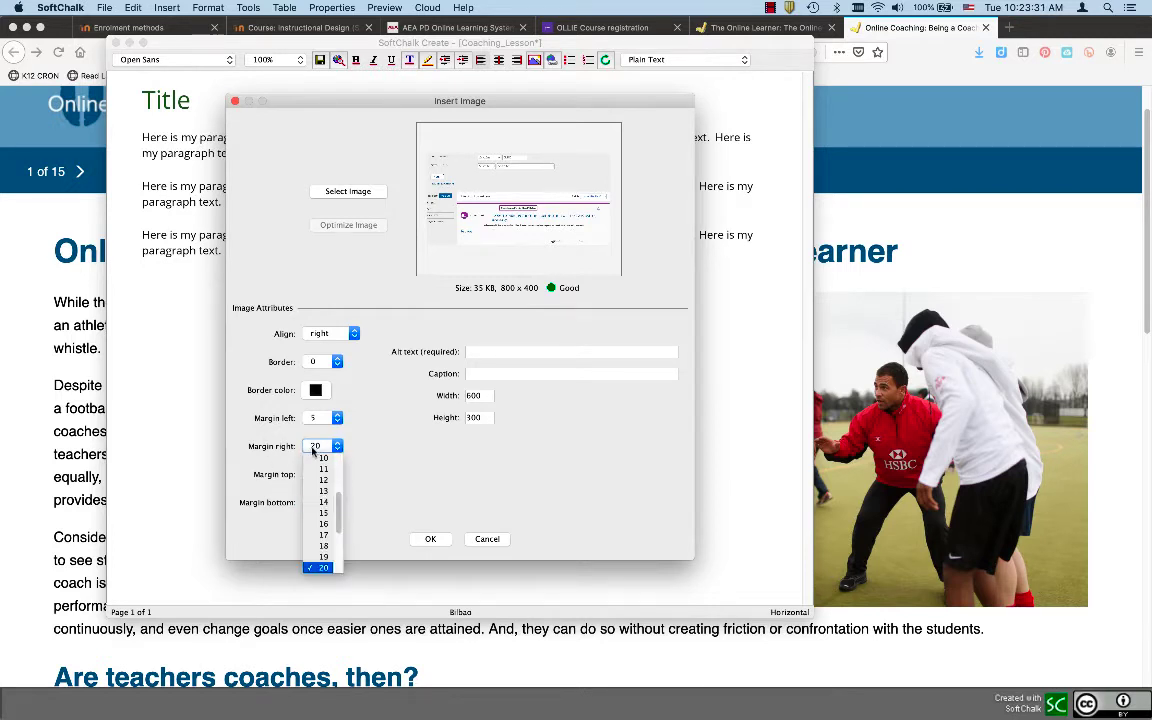
key(0)
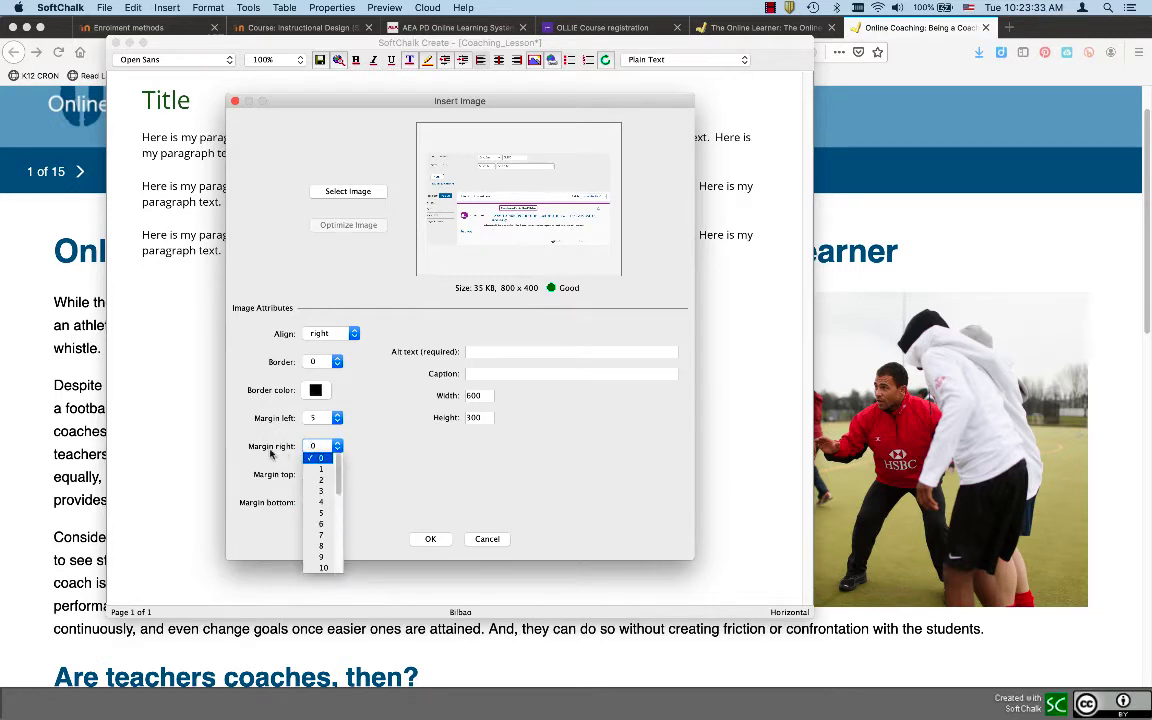
click(271, 454)
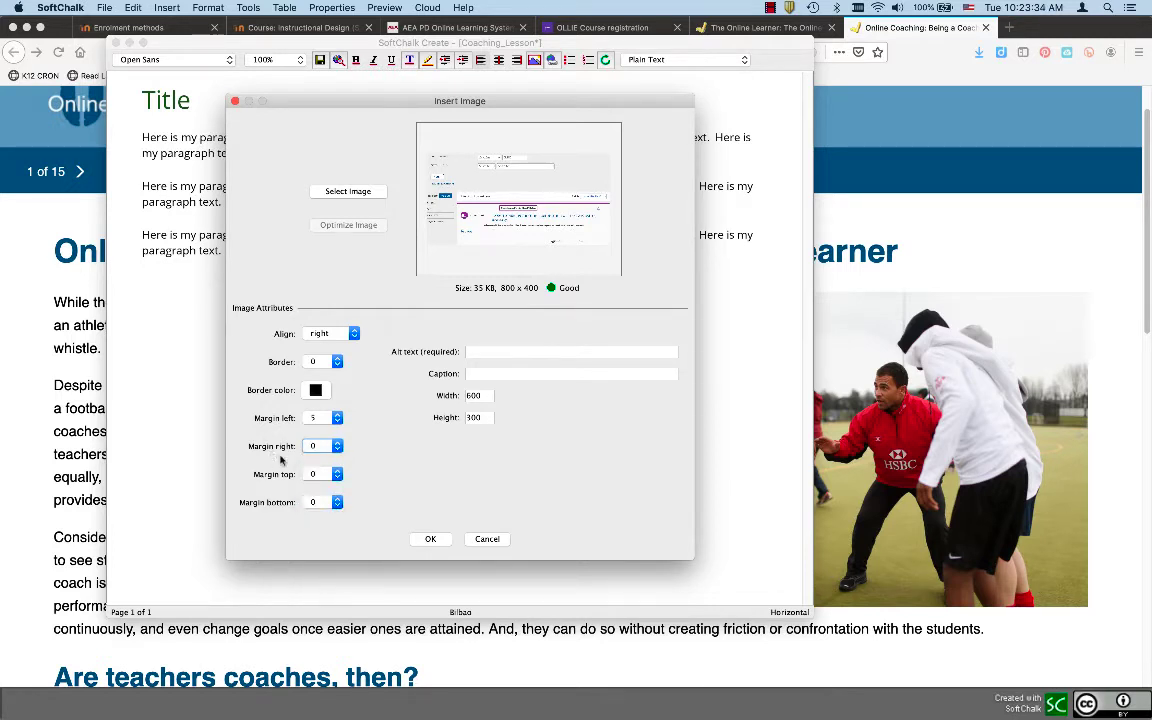
click(317, 502)
click(322, 570)
click(477, 352)
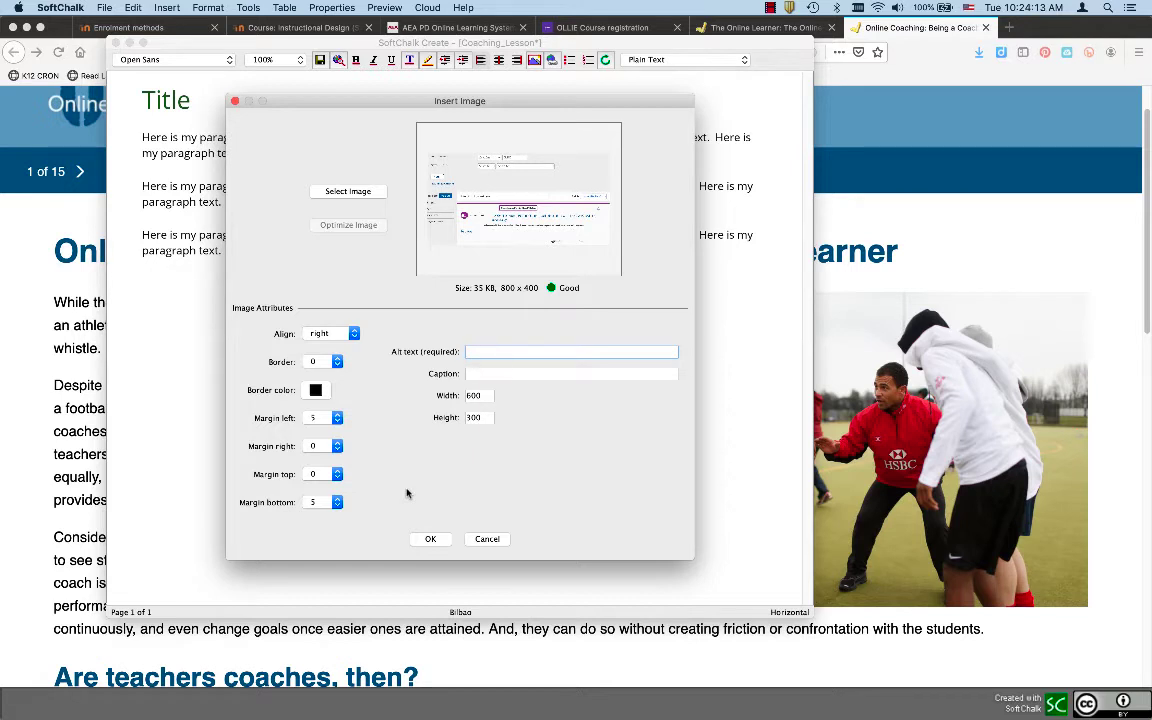
text(Screensh)
text(ot of )
text(the S)
text(egistration)
text( System)
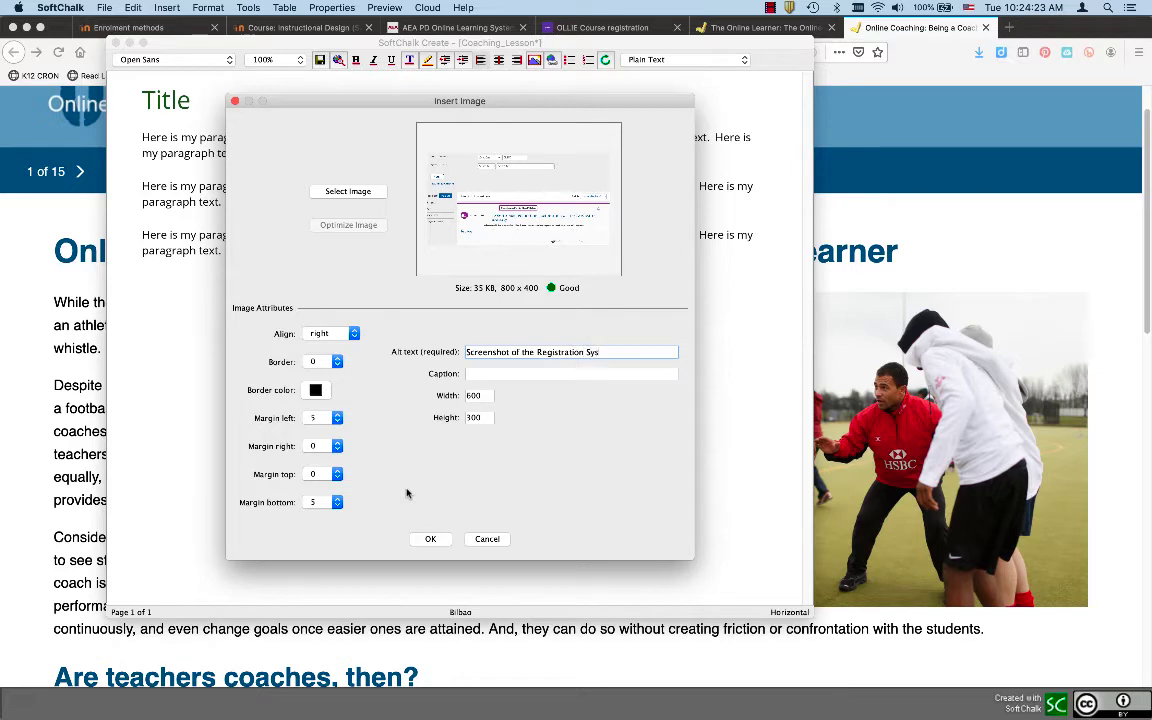
Insert the right-aligned screenshot, recheck its image settings, and place the caret after the last paragraph
click(431, 539)
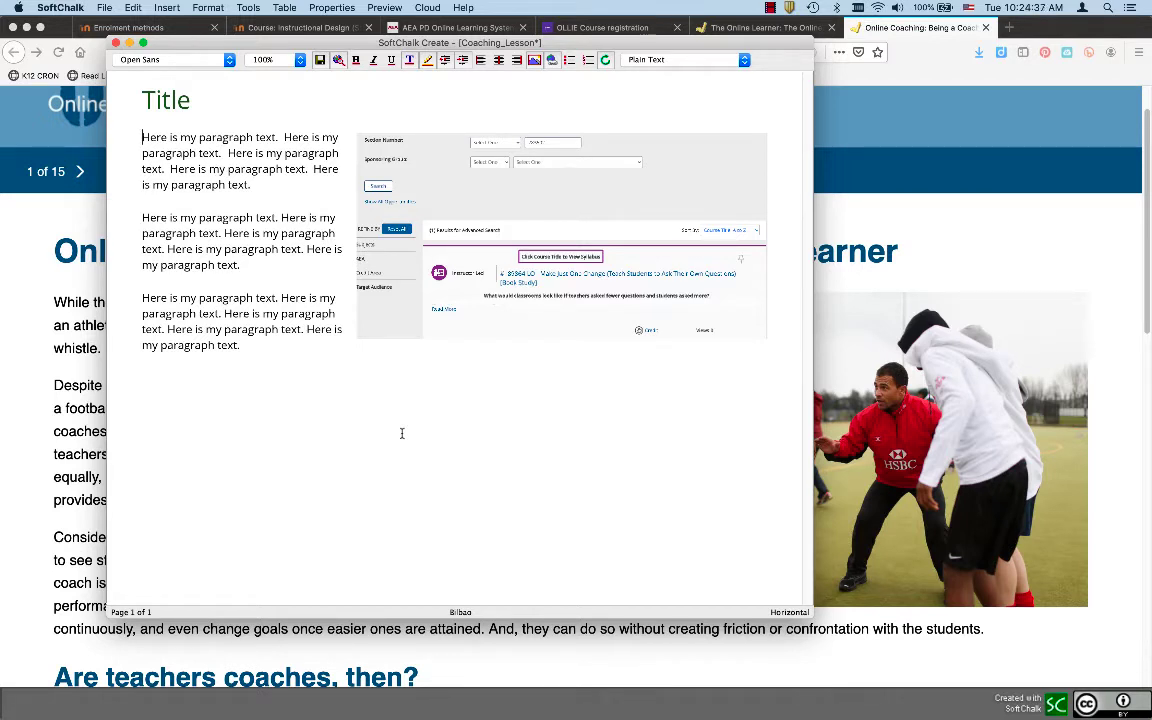
click(475, 224)
click(535, 61)
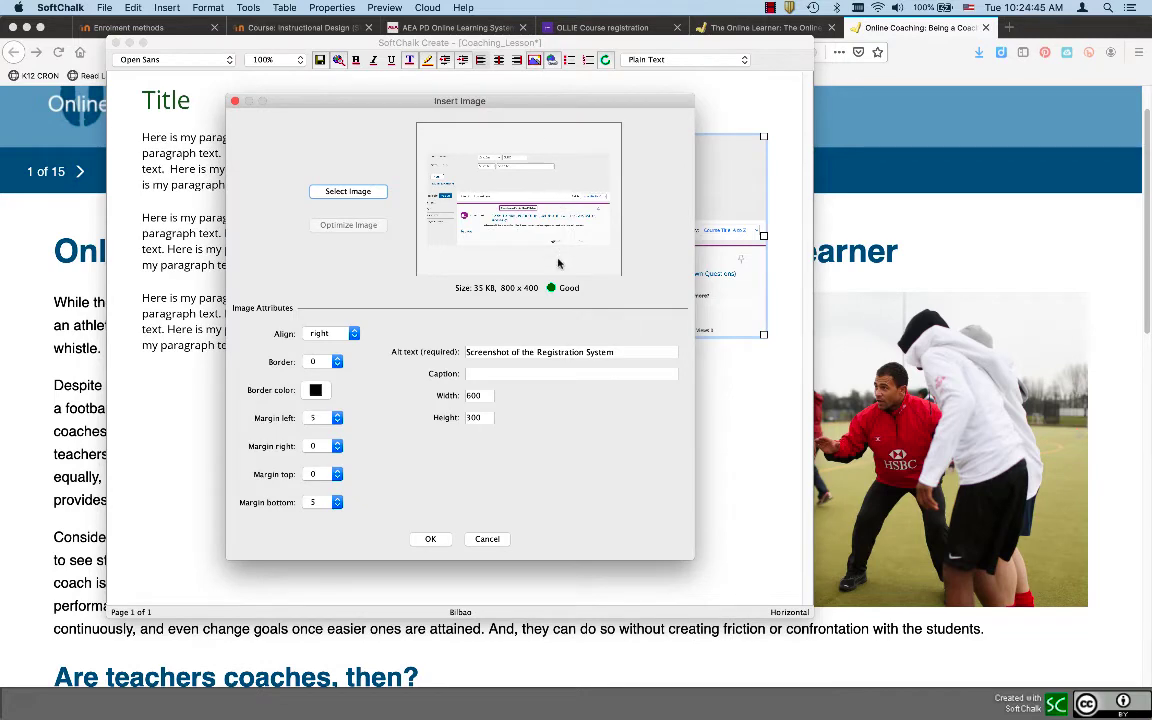
click(235, 101)
click(259, 357)
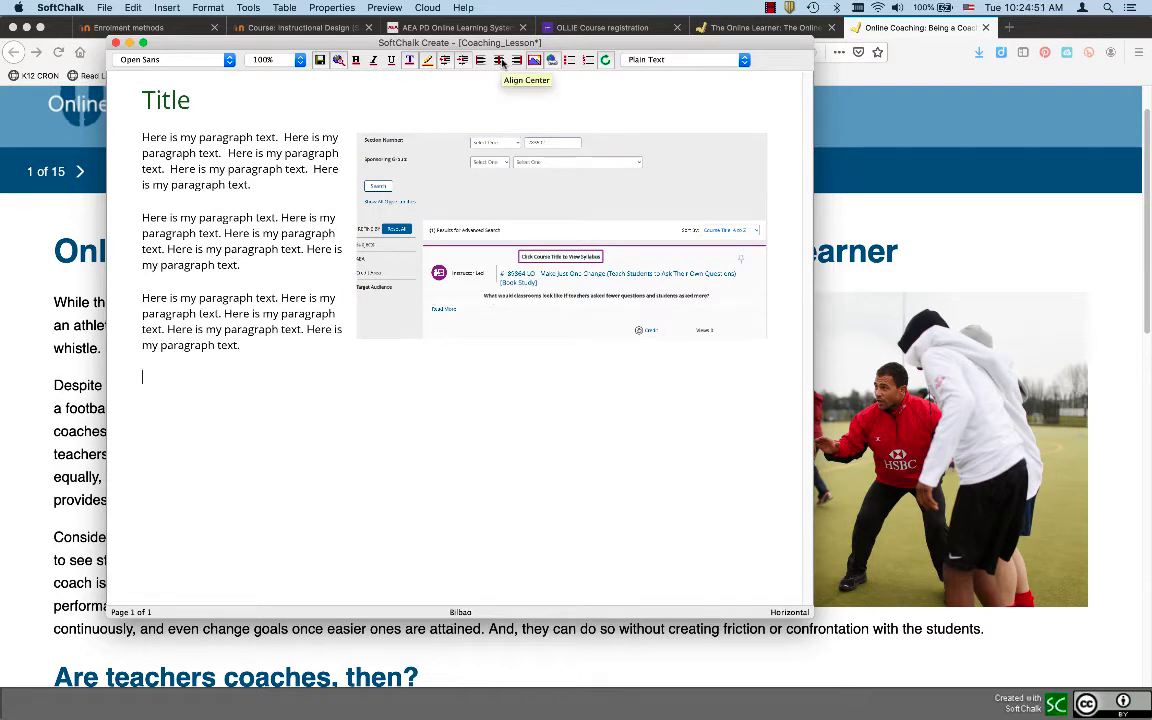
Insert a page break and add a 'Page 2' line styled as Heading 2
click(165, 8)
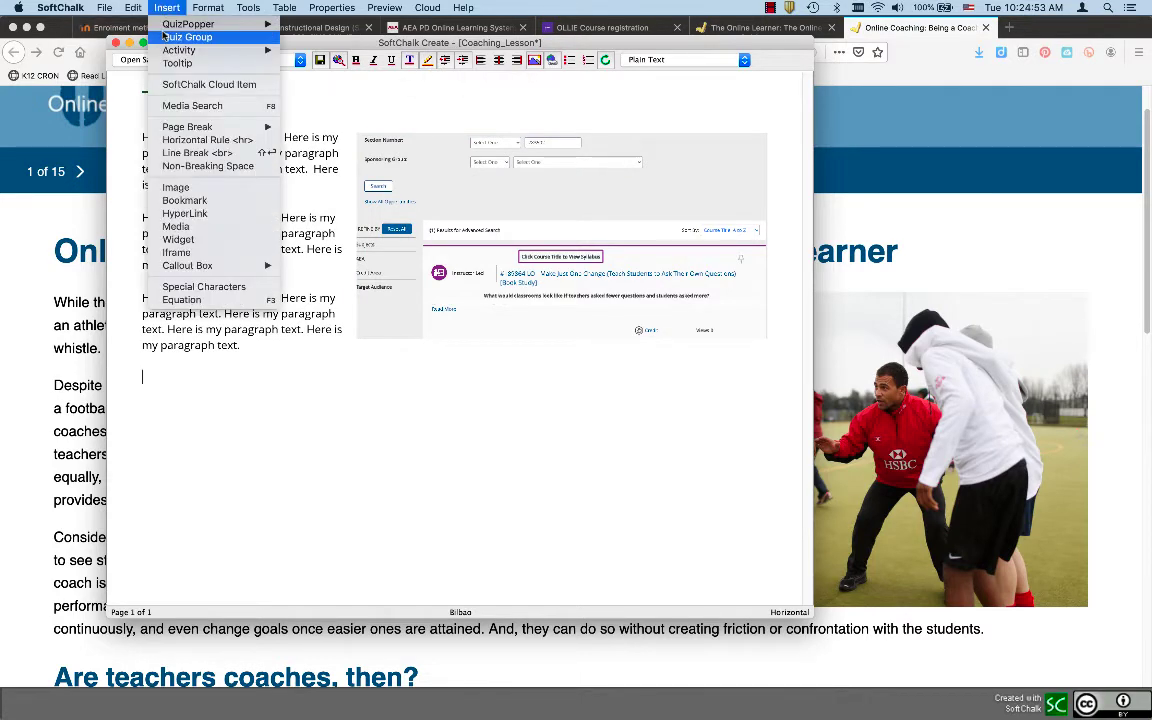
mouse_move(170, 126)
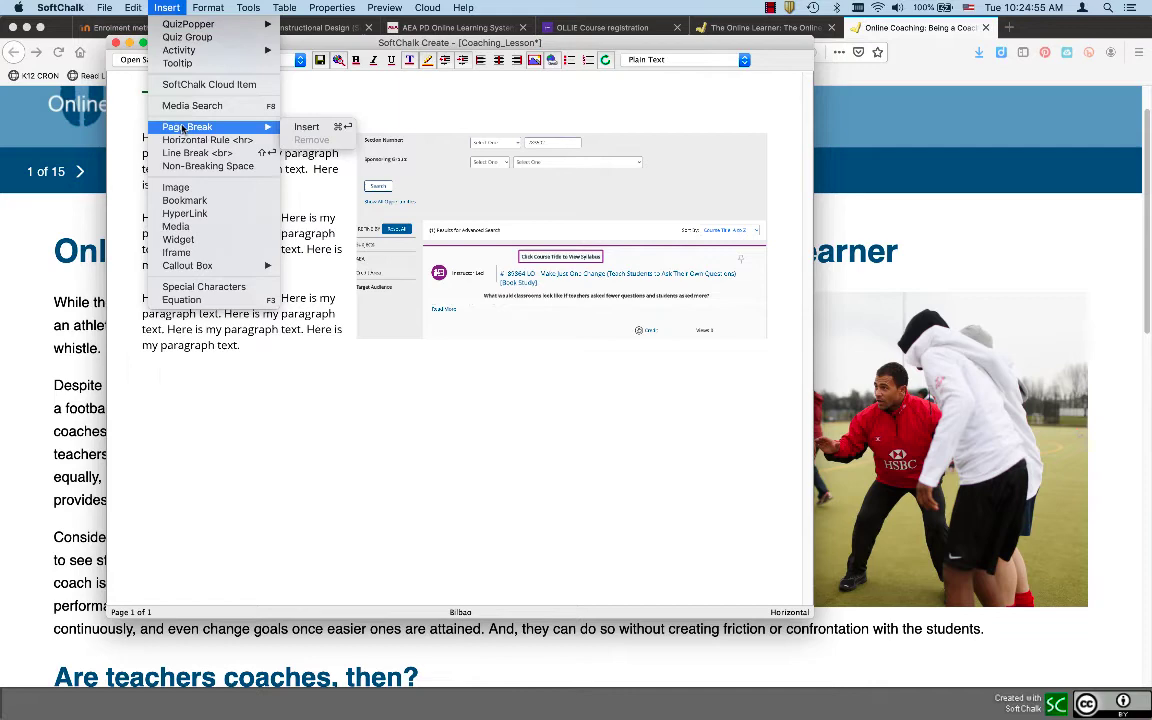
click(305, 127)
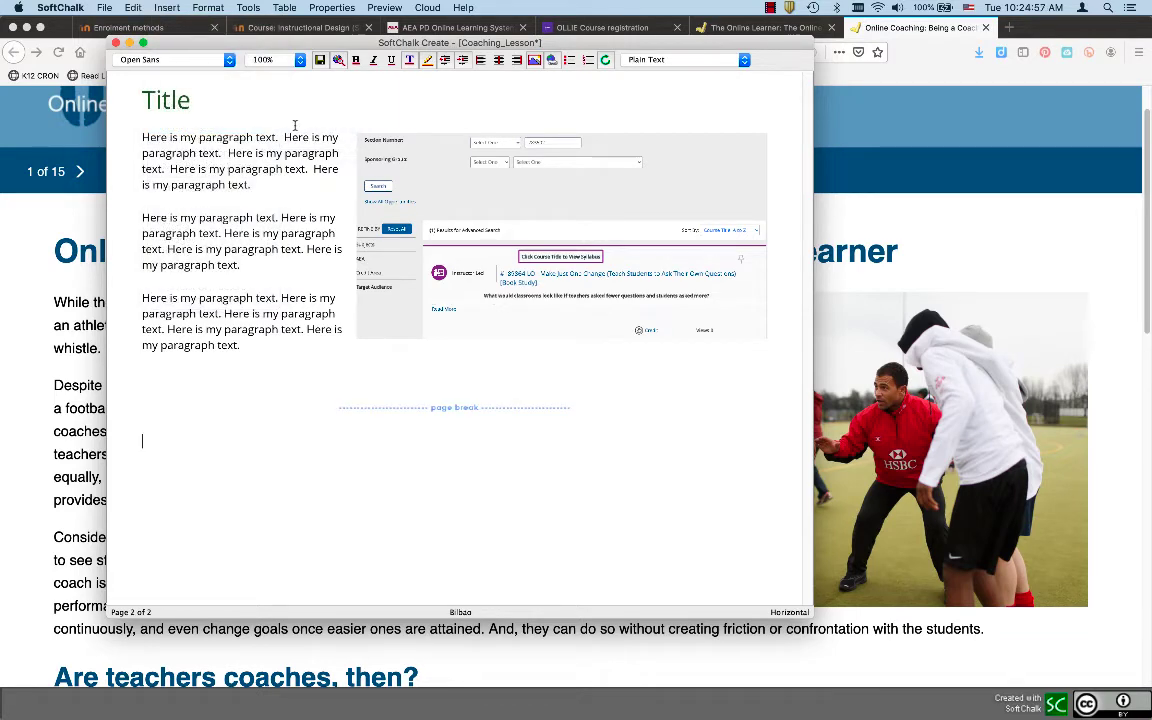
text(Page 2)
key(Return)
triple_click(158, 441)
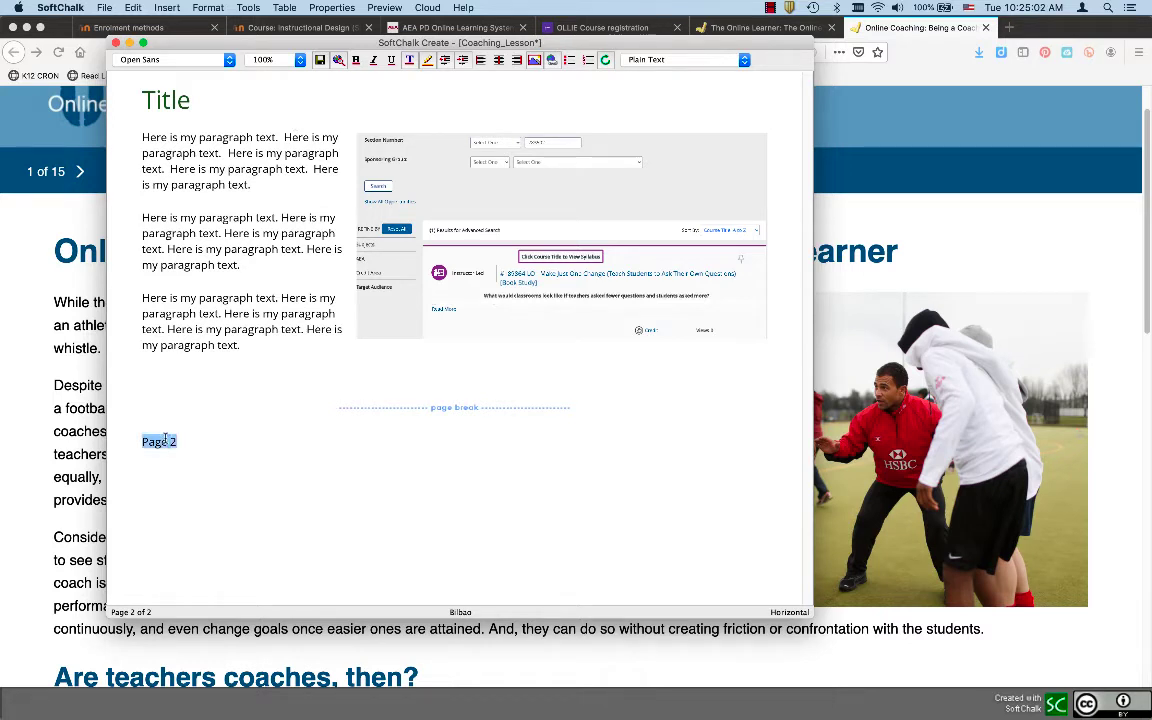
click(652, 62)
click(650, 72)
Paste copies of the three sample paragraphs below the Page 2 heading
click(191, 508)
drag(245, 347, 122, 132)
key(super+c)
click(146, 505)
key(super+v)
scroll(146, 490, down, 2)
scroll(146, 490, up, 1)
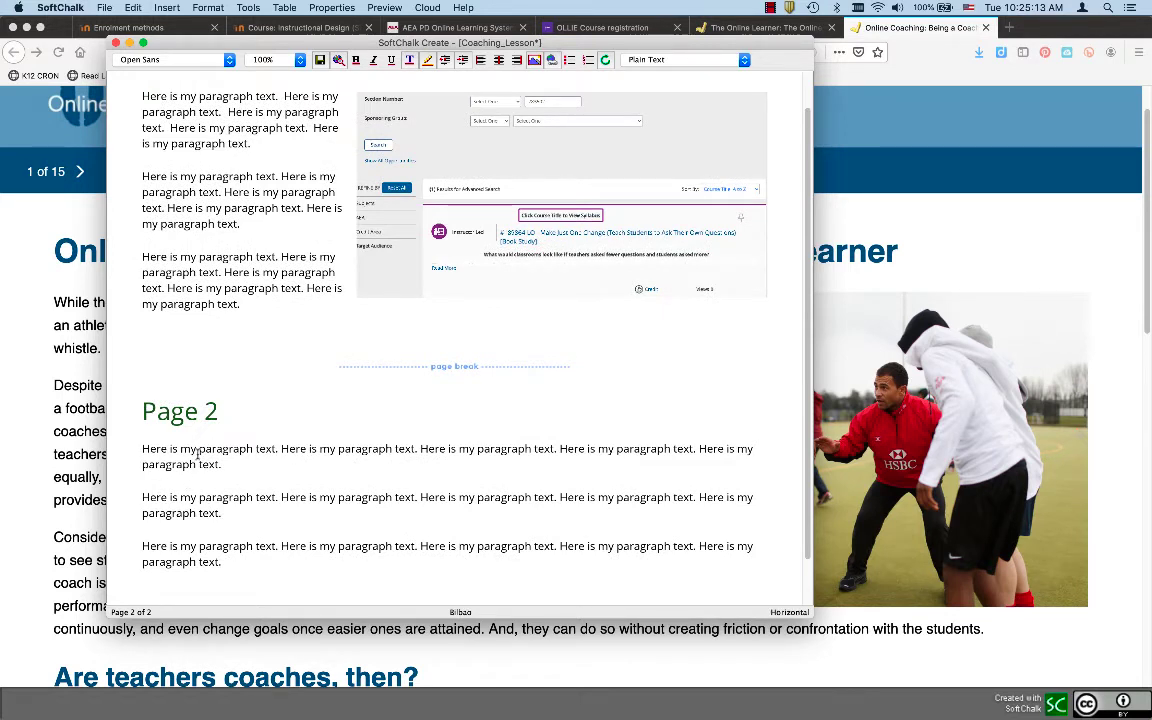
drag(199, 450, 279, 450)
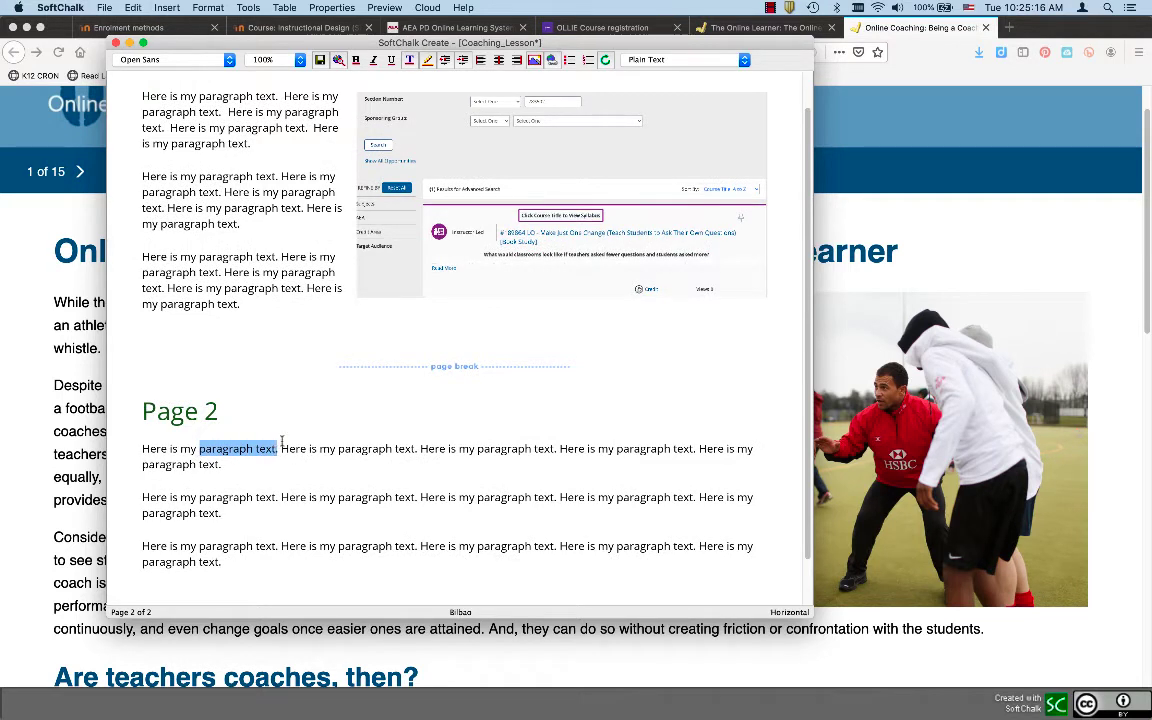
click(551, 60)
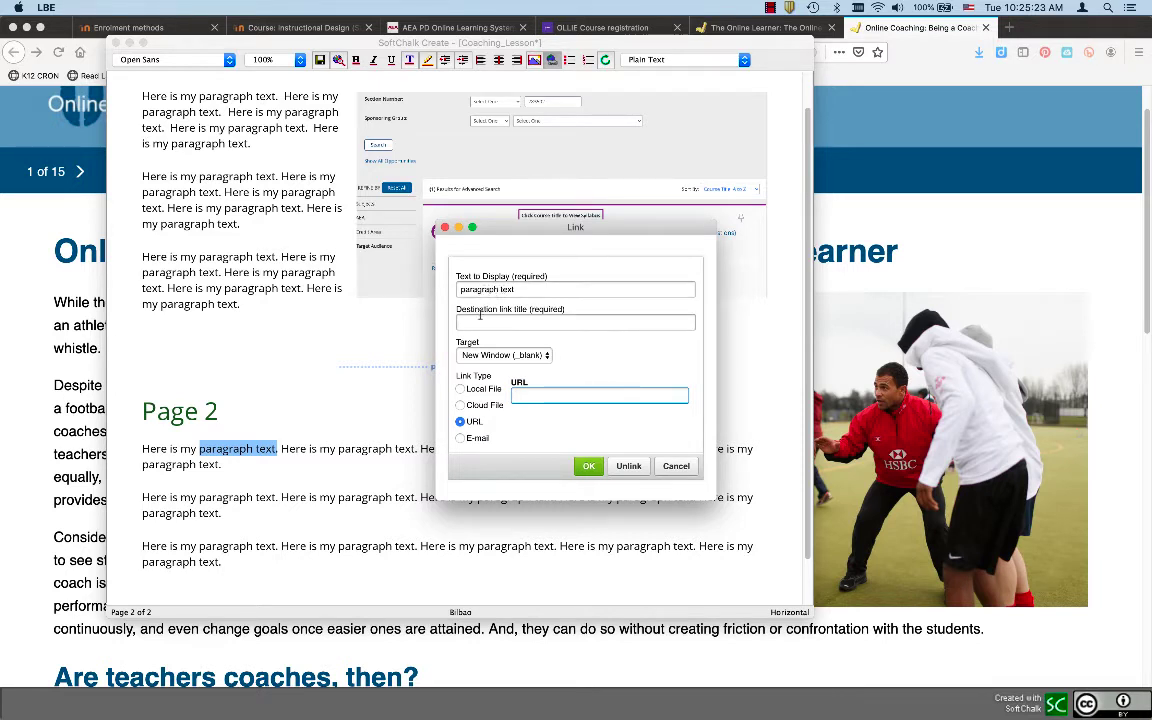
click(489, 322)
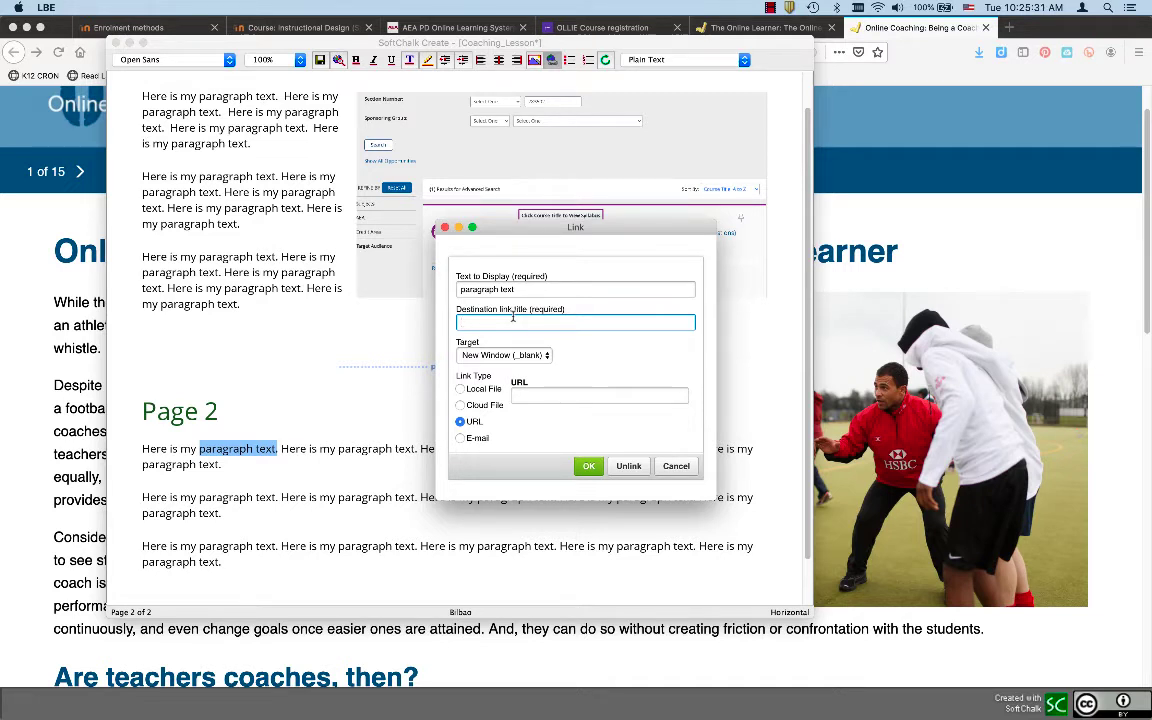
text(AEA LEarni)
key(BackSpace)
key(BackSpace)
text(earning Onlien)
key(BackSpace)
key(BackSpace)
text(ne website)
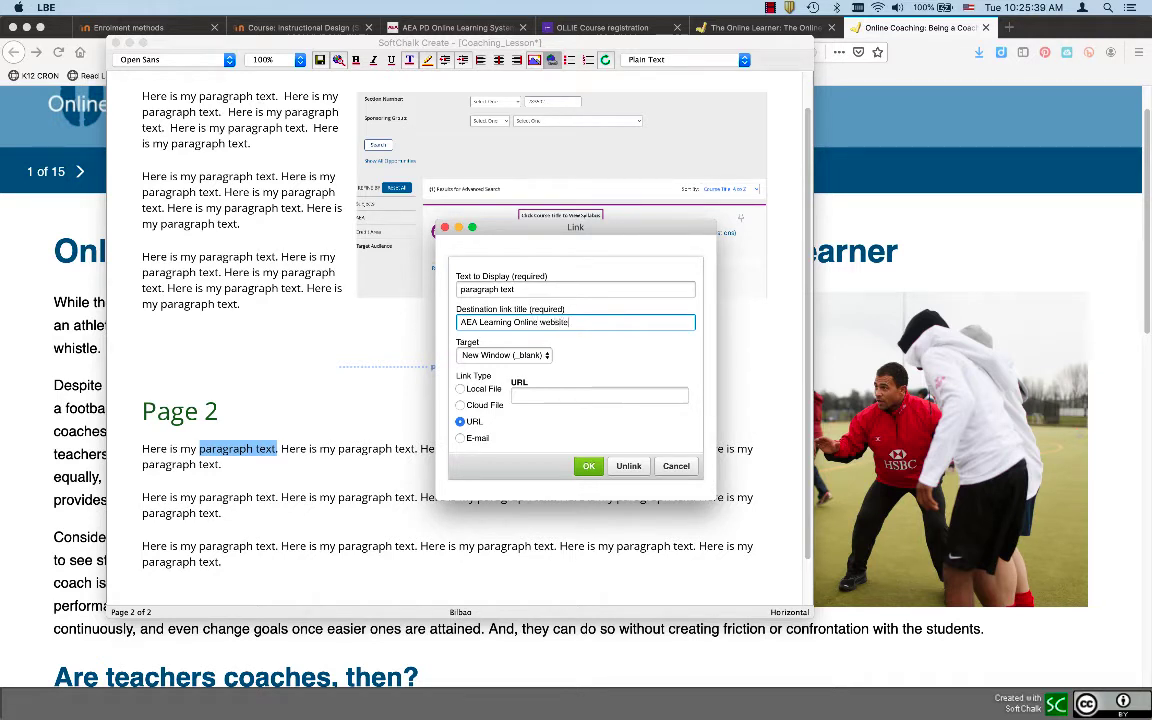
click(516, 397)
text(htt)
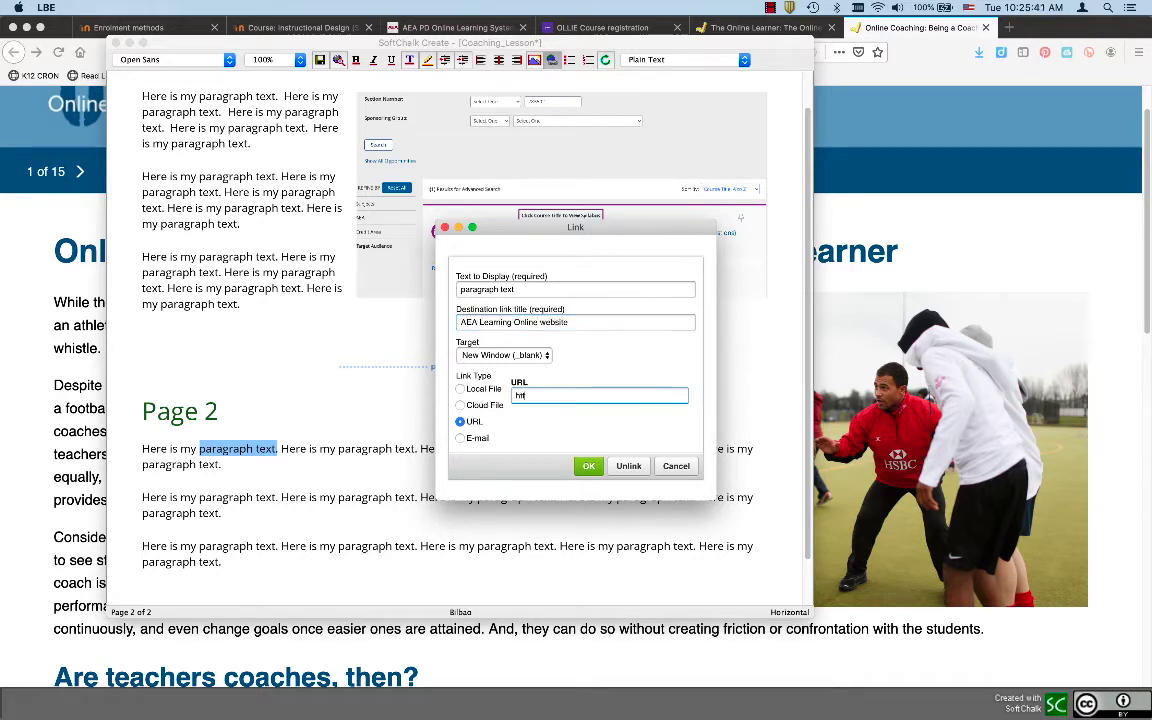
text(p://www.aealearningonline.org)
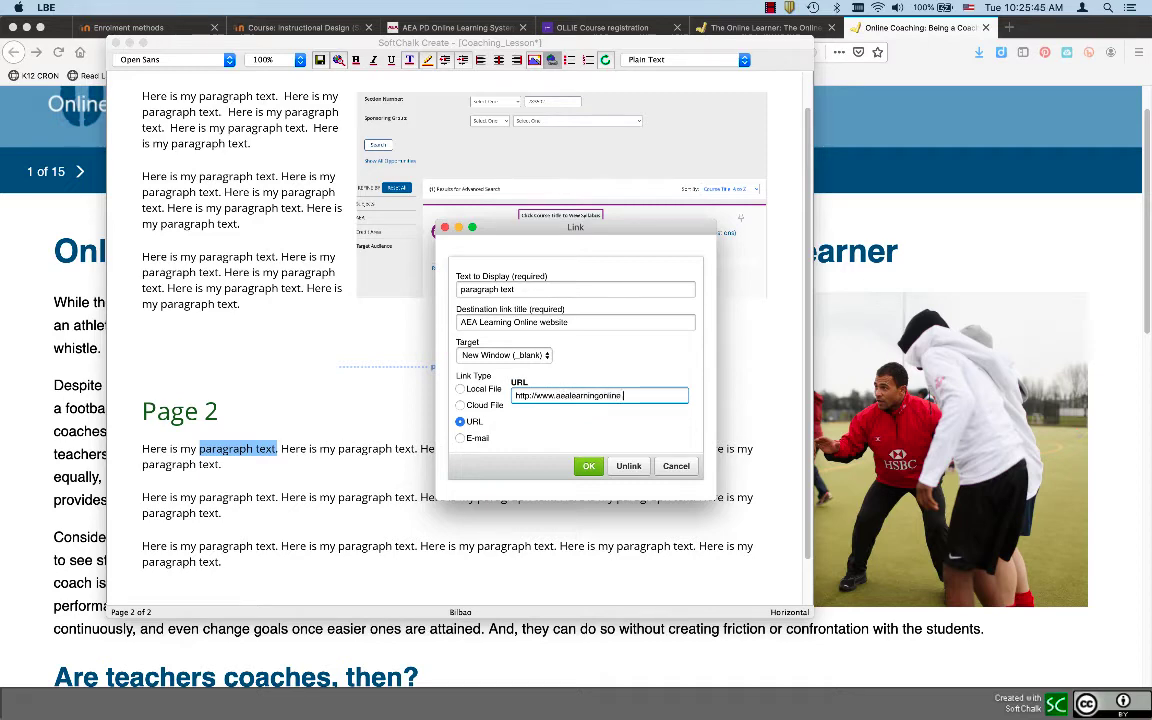
click(589, 467)
click(348, 470)
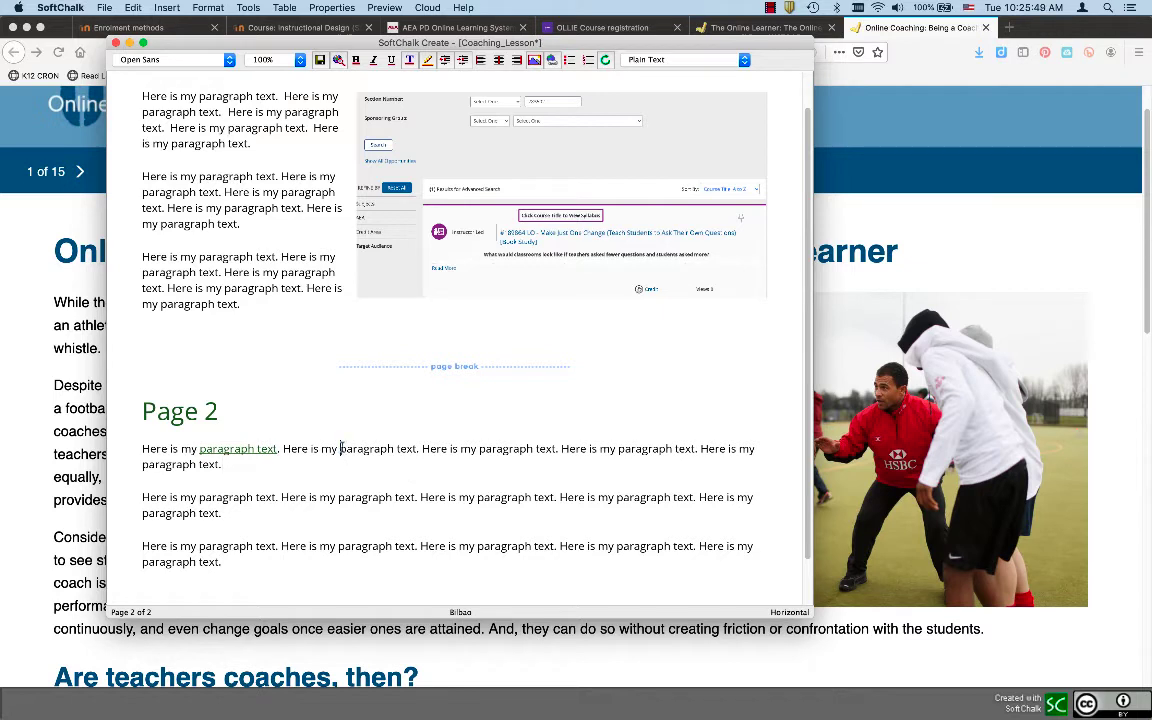
drag(340, 449, 417, 449)
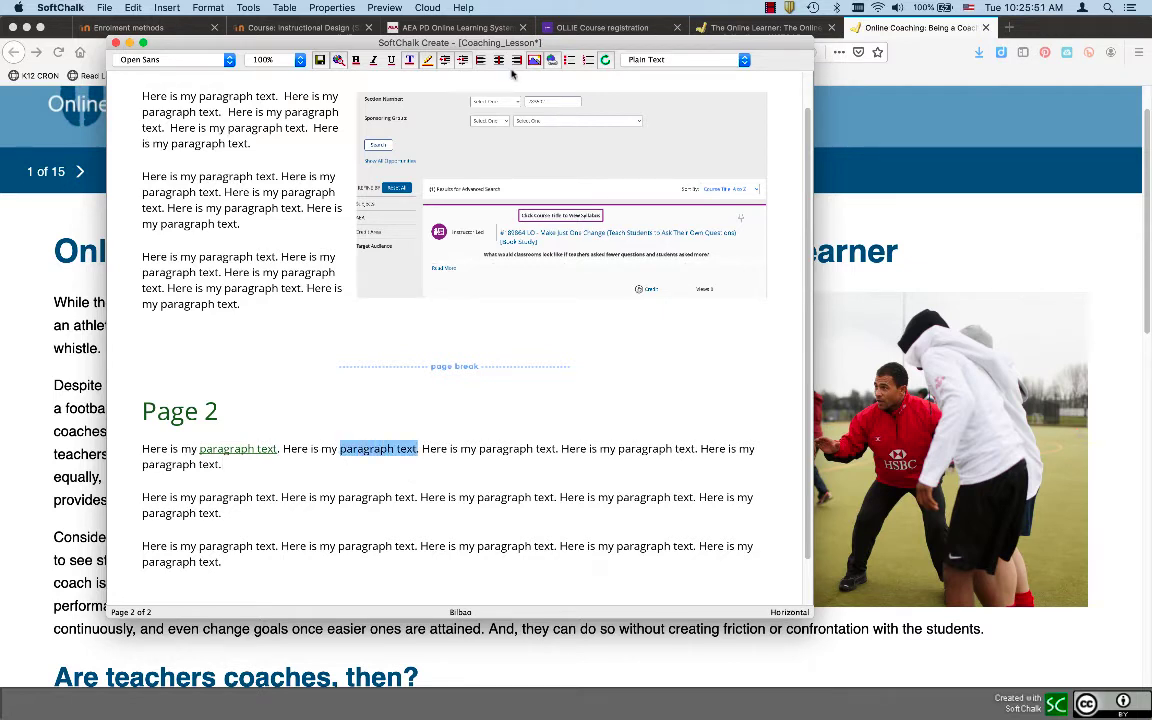
Turn the second 'paragraph text' into an e-mail link to the author's address, titled Email
click(551, 61)
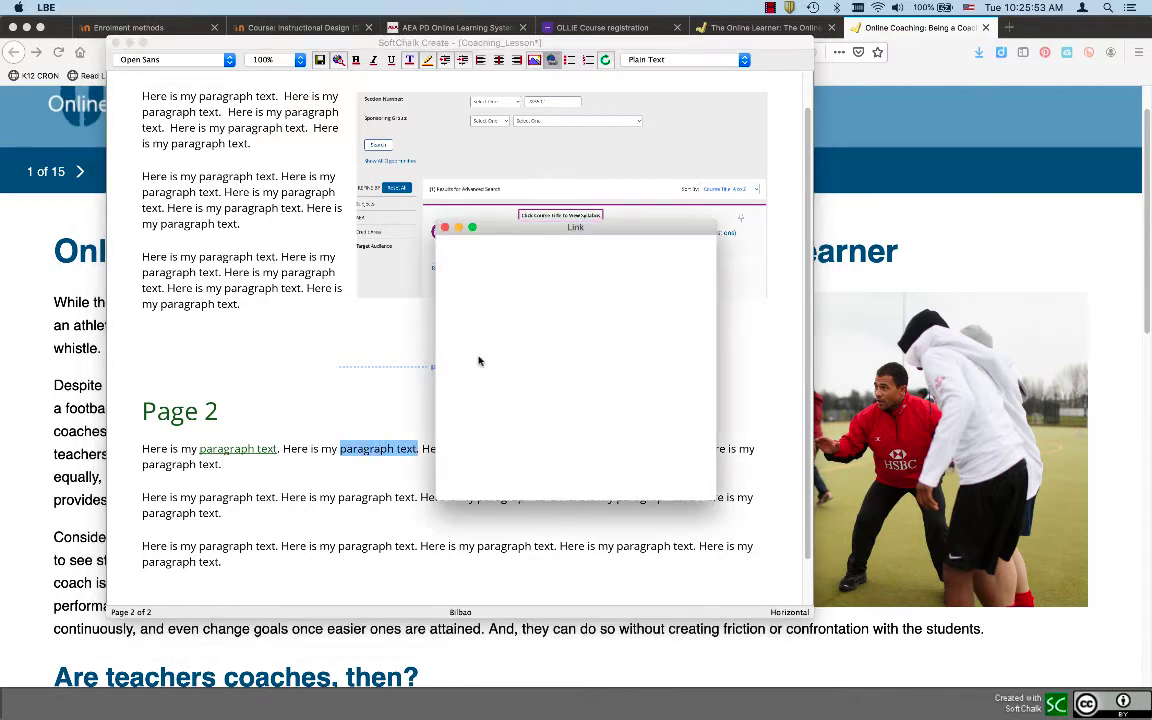
click(460, 438)
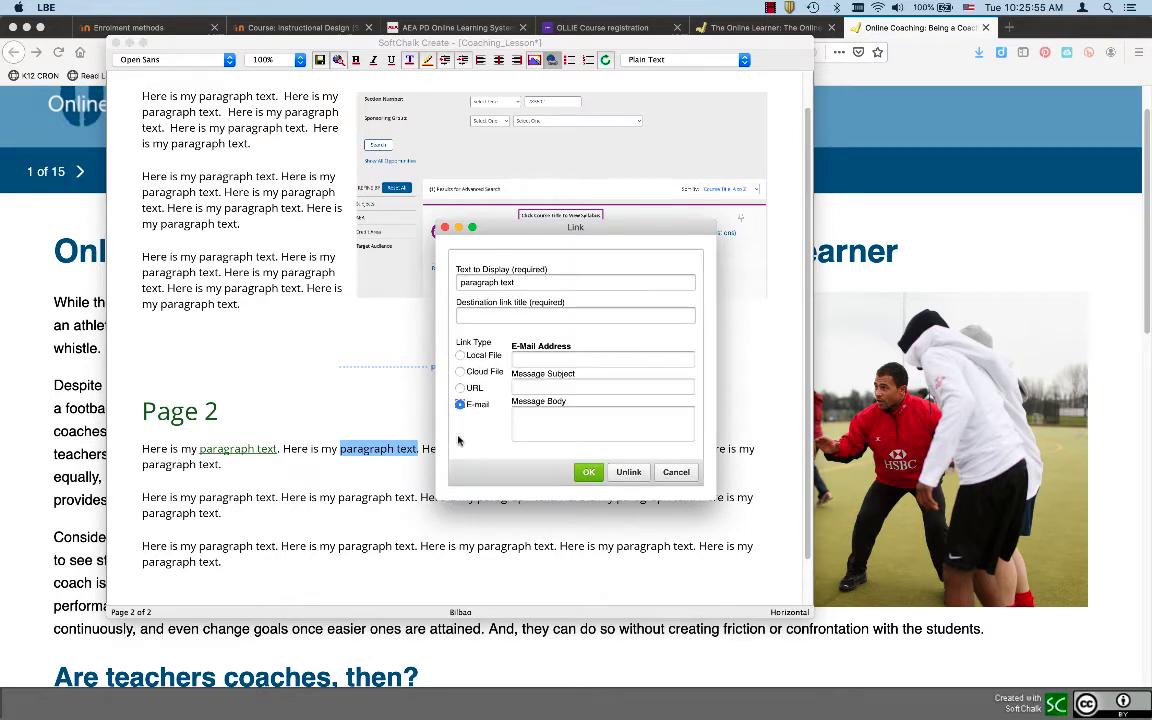
click(533, 357)
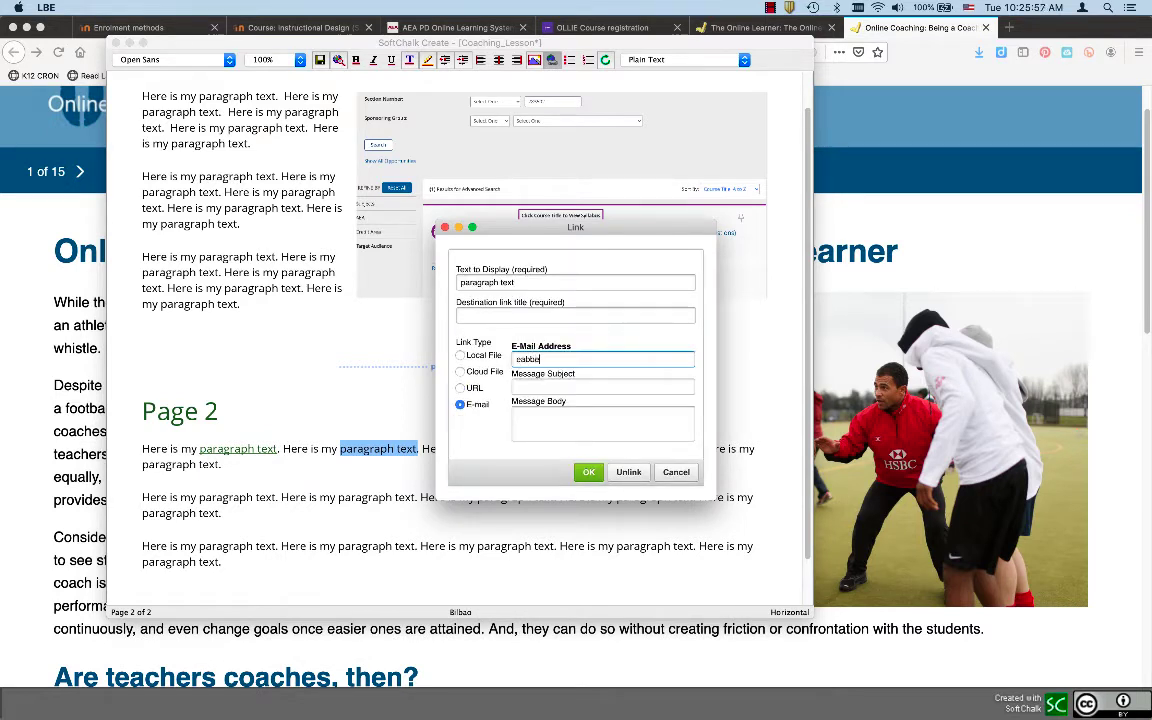
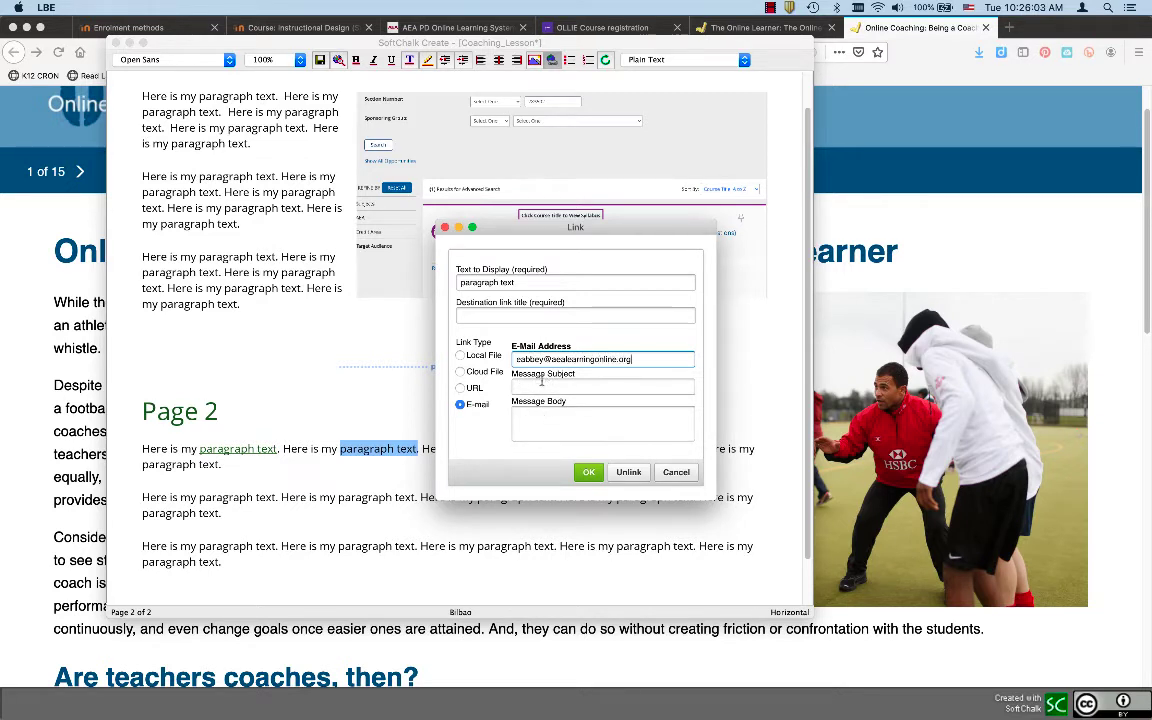
click(474, 316)
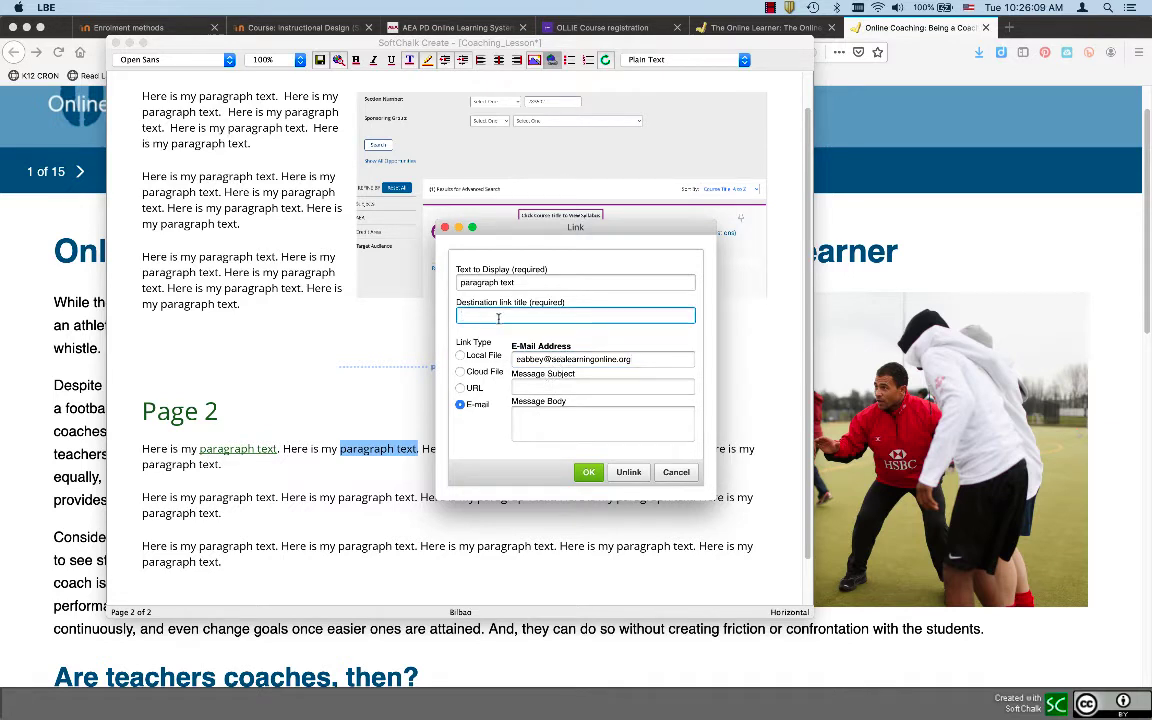
text(Email)
click(588, 471)
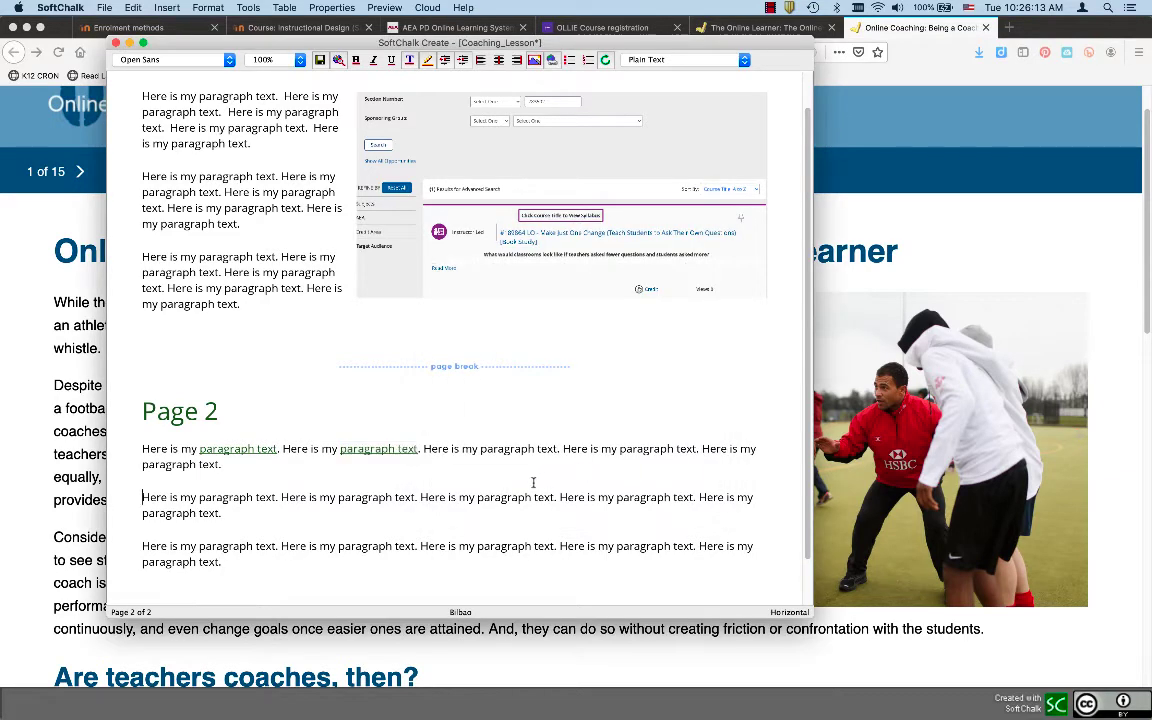
drag(481, 450, 557, 452)
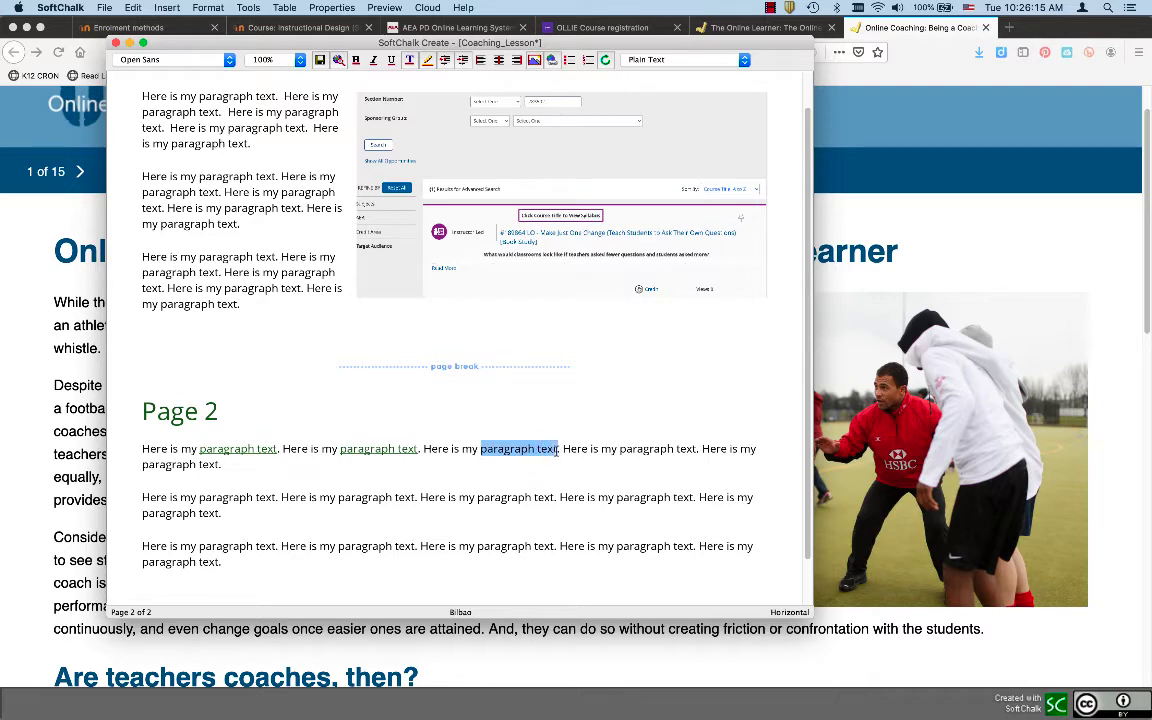
Open the Link dialog and browse the SoftChalk Cloud Icons folder to bugfinding.png, then back out
click(552, 61)
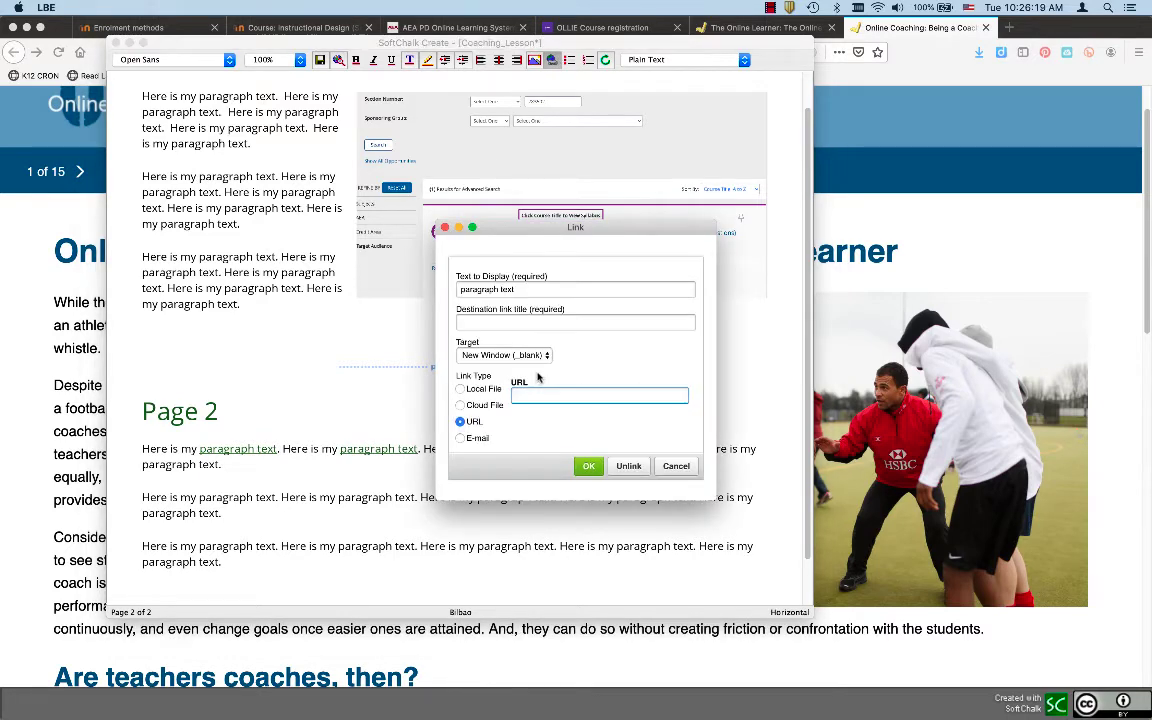
click(484, 406)
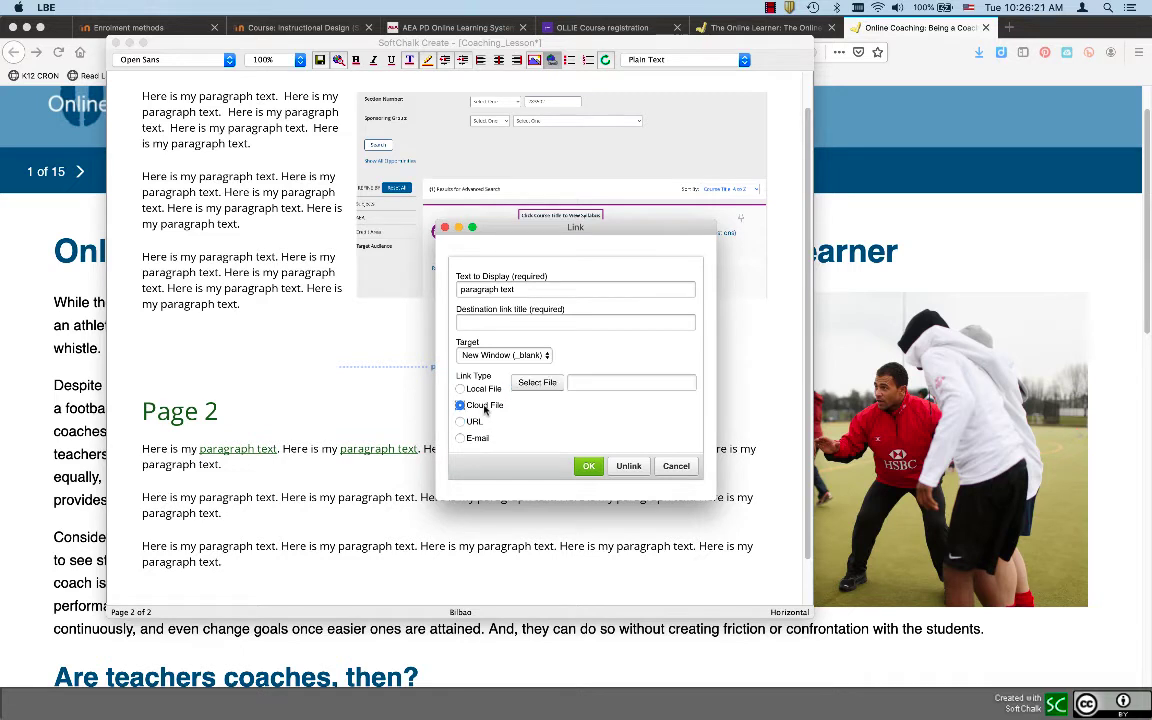
click(551, 384)
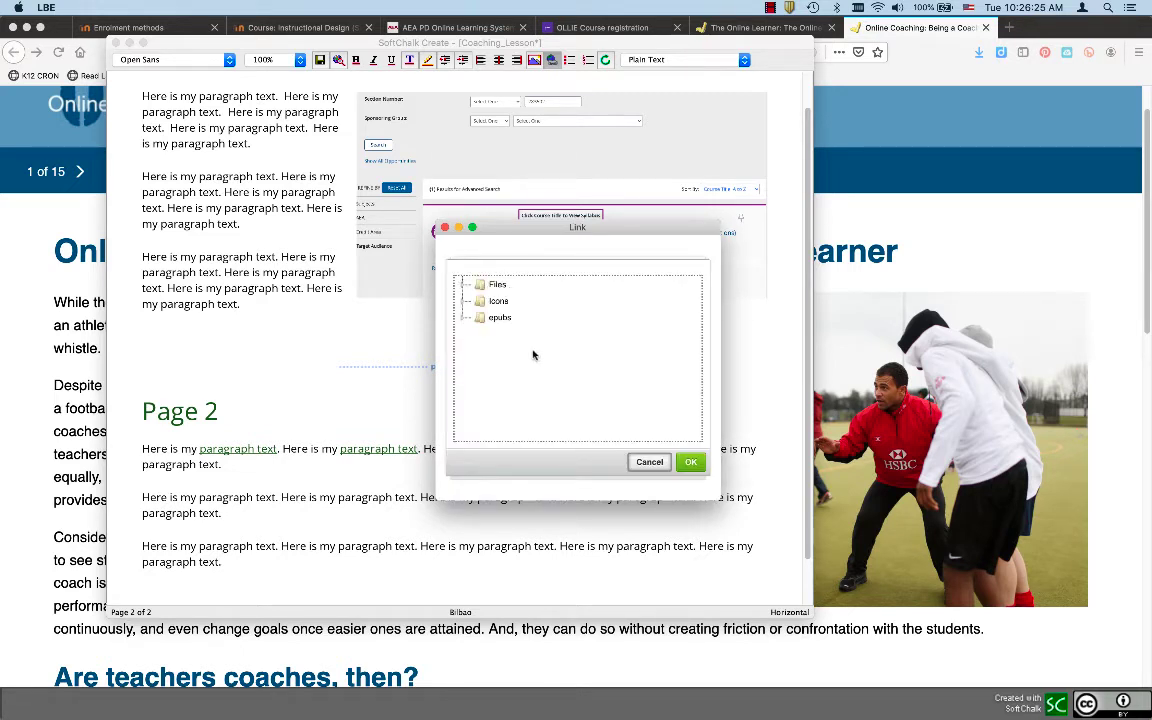
click(487, 301)
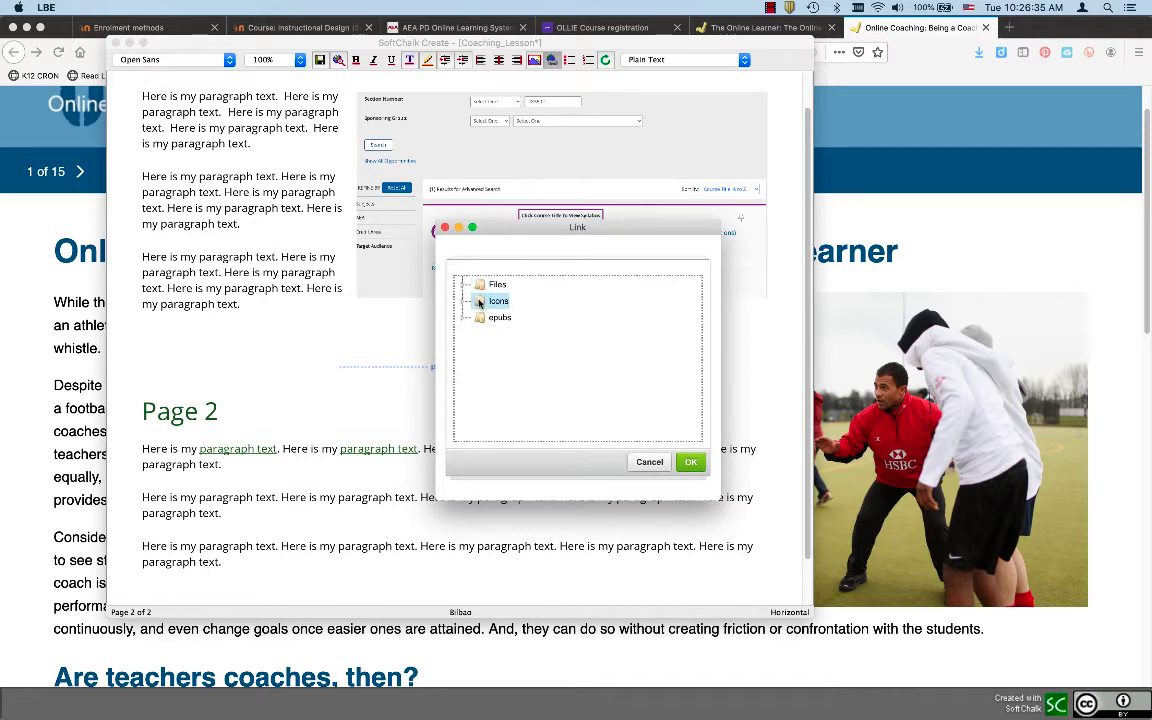
double_click(480, 301)
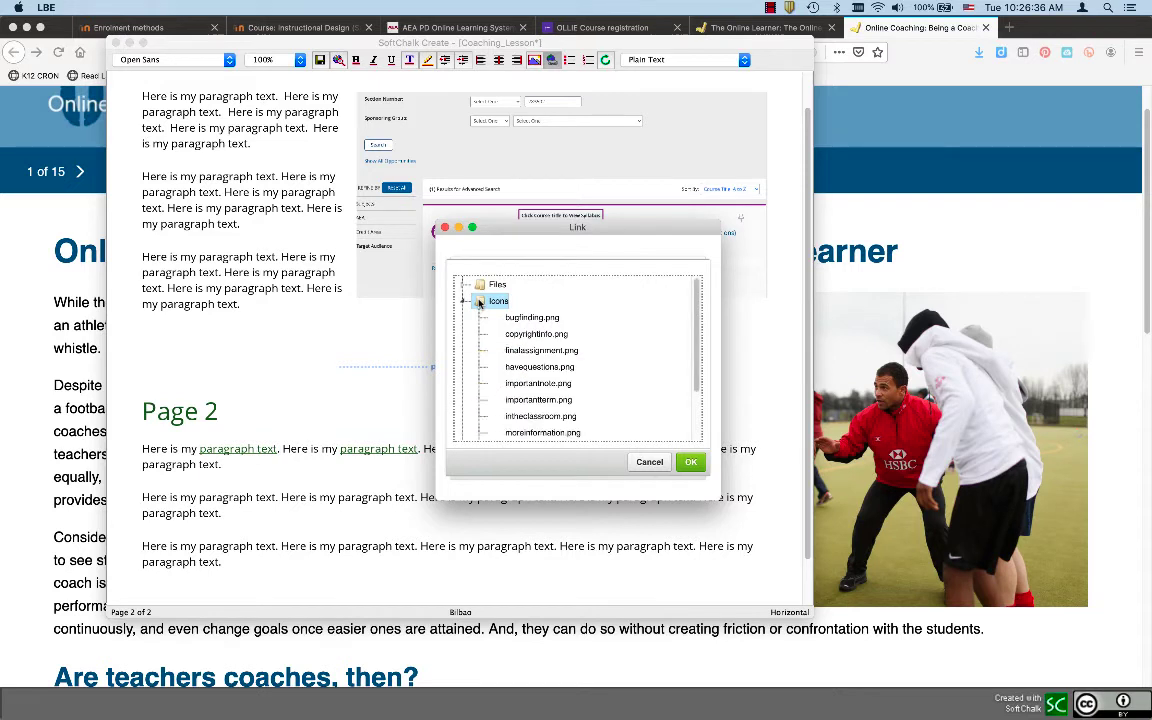
click(529, 318)
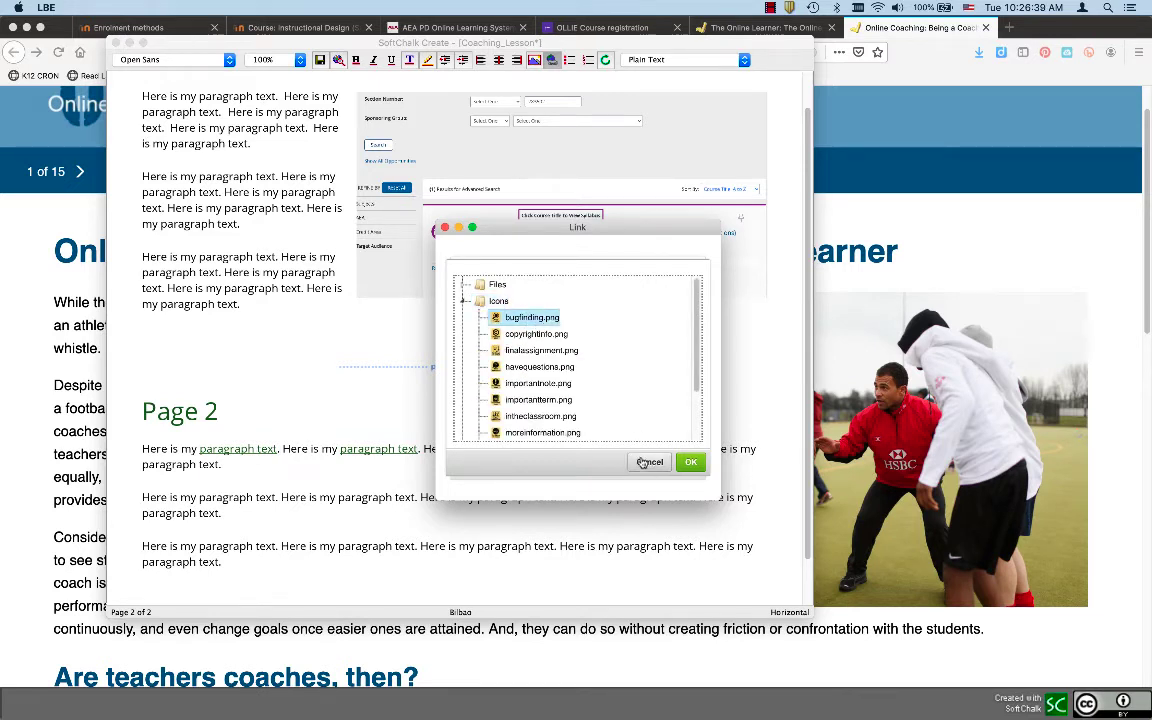
click(690, 462)
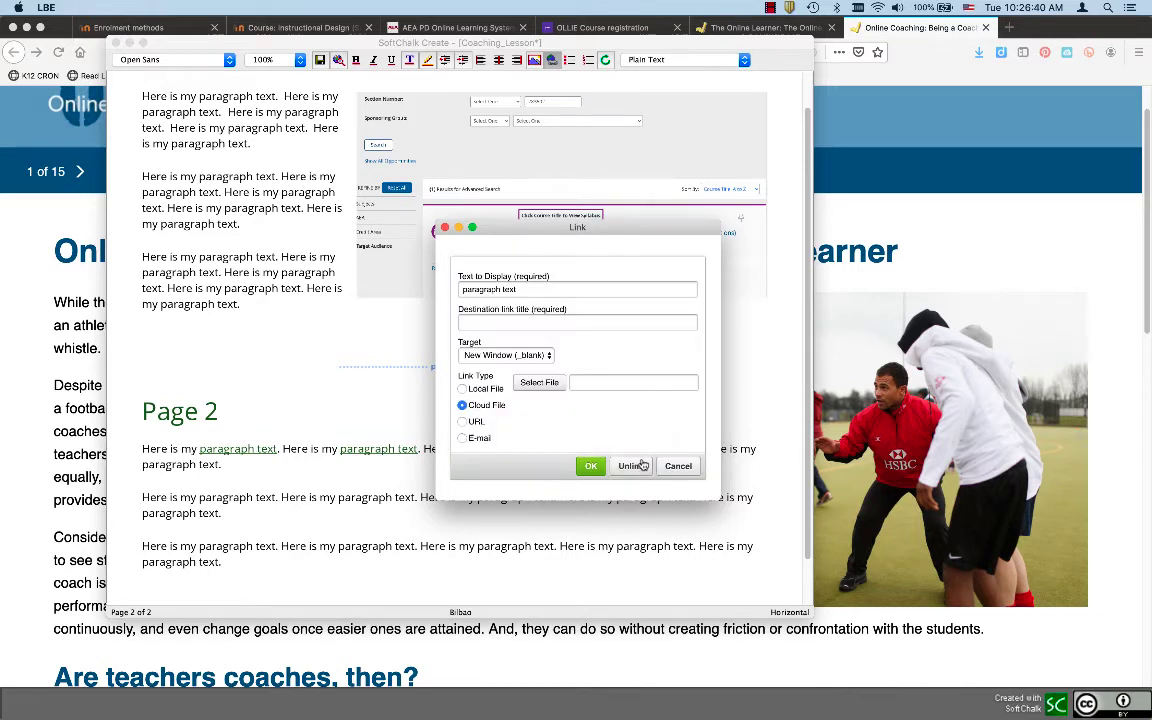
Link the selected words to the local file Desktop/Roster.pdf with link title 'R'
click(487, 390)
click(539, 383)
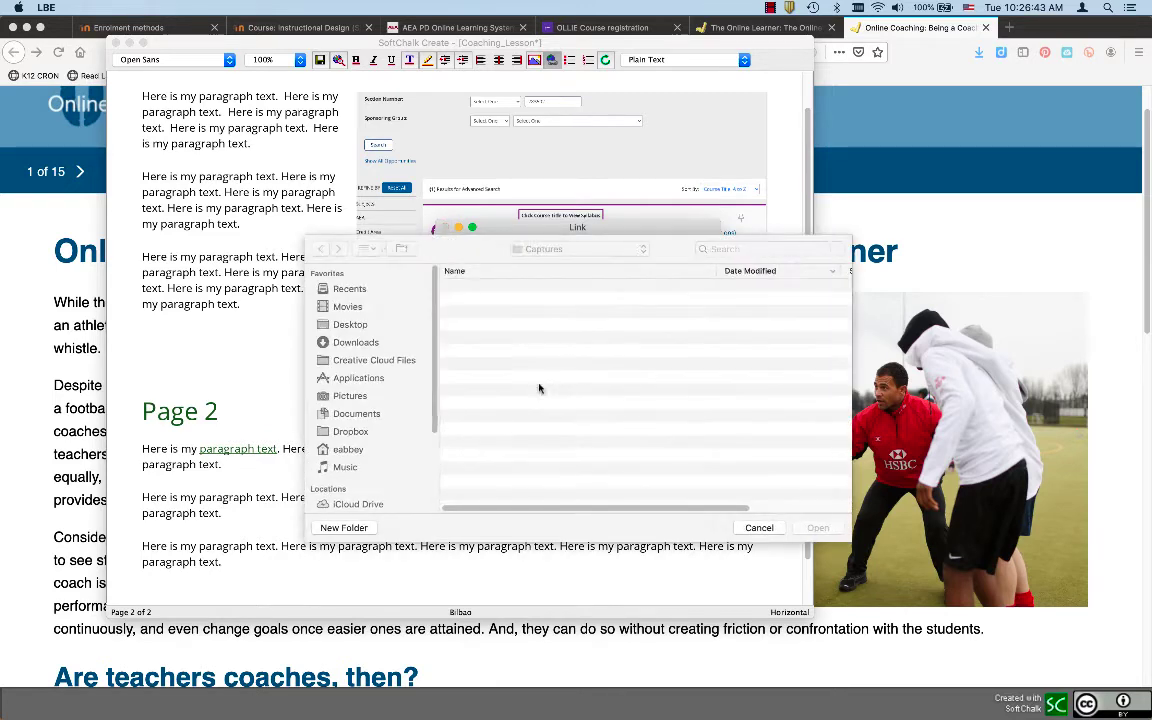
click(350, 325)
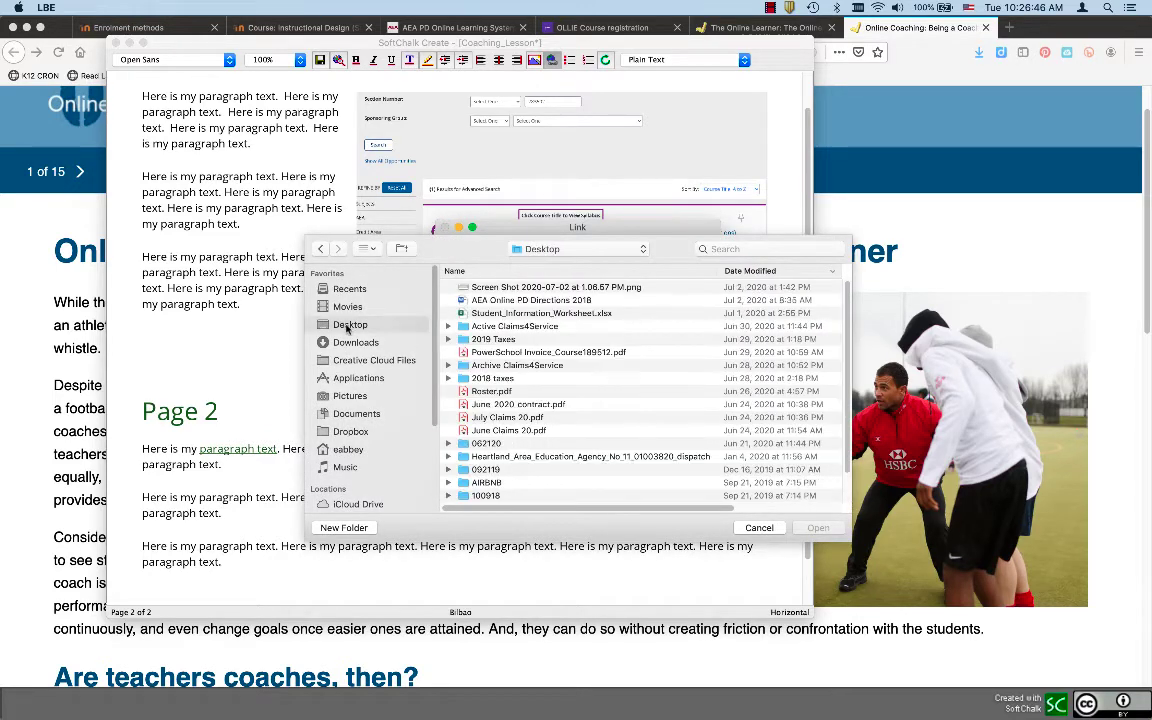
double_click(498, 392)
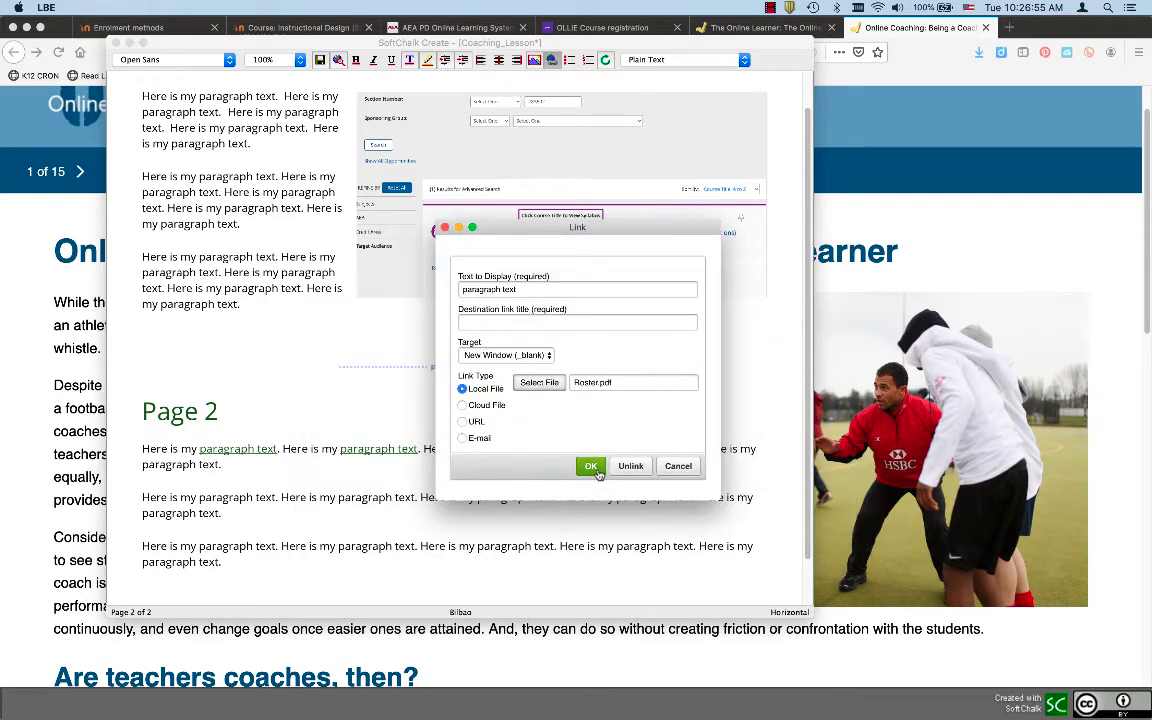
click(591, 466)
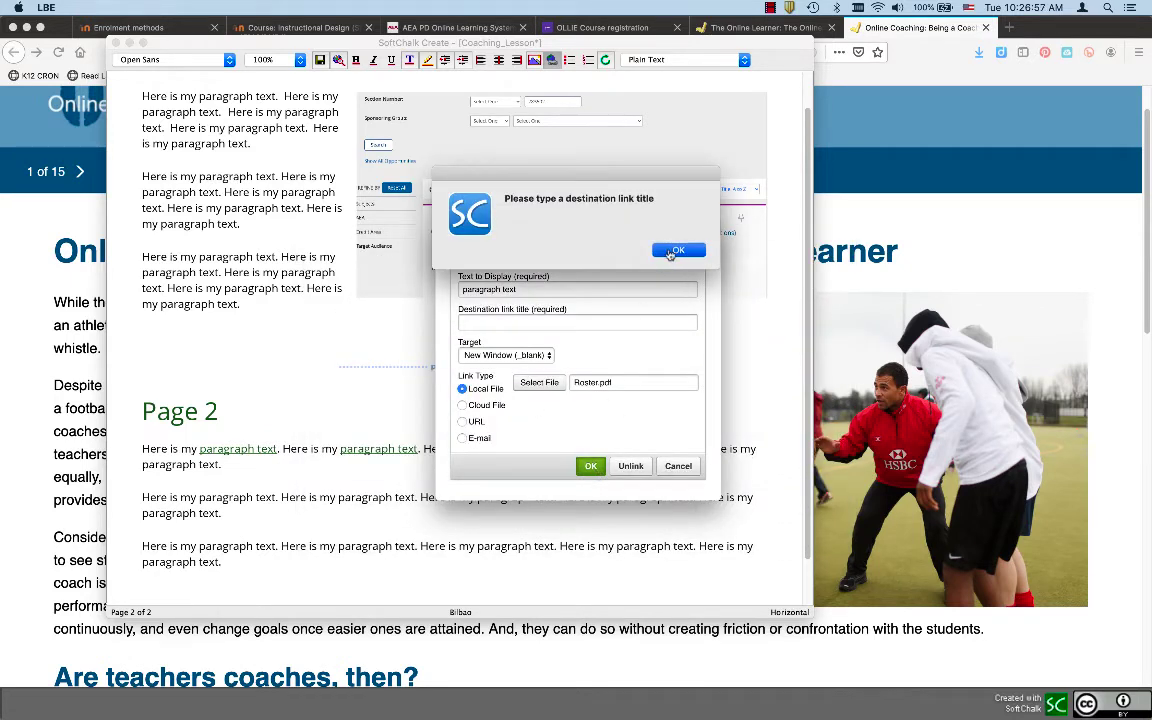
key(Return)
text(Roster)
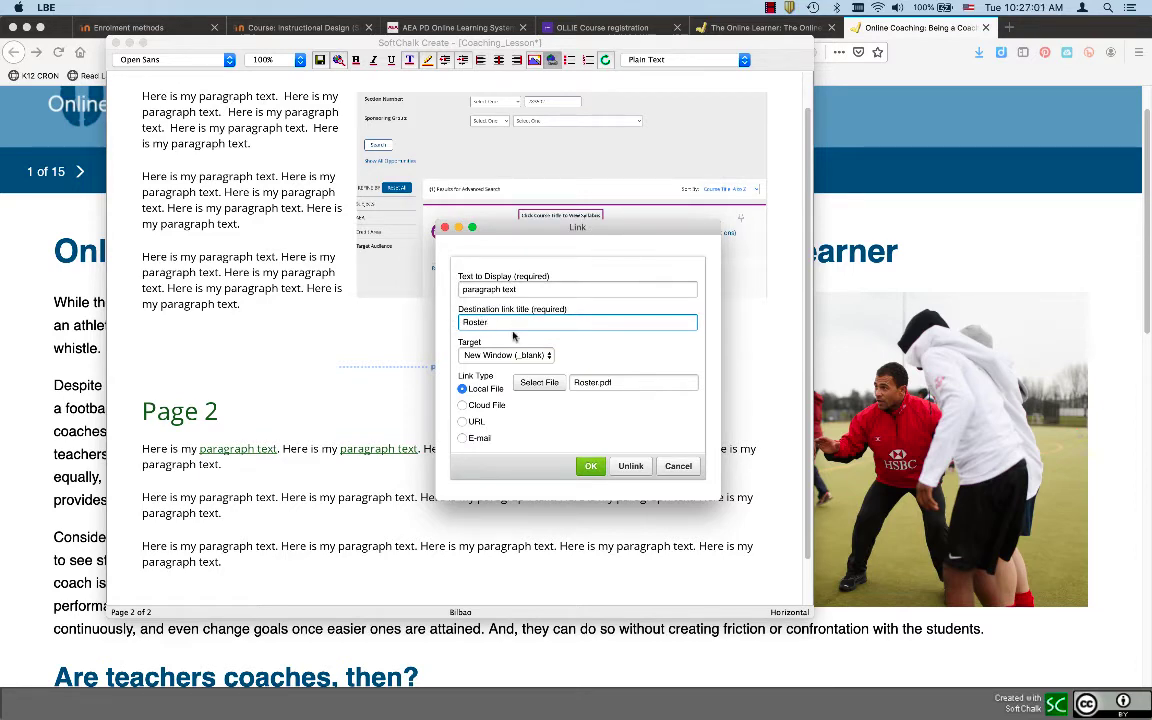
click(591, 467)
click(526, 474)
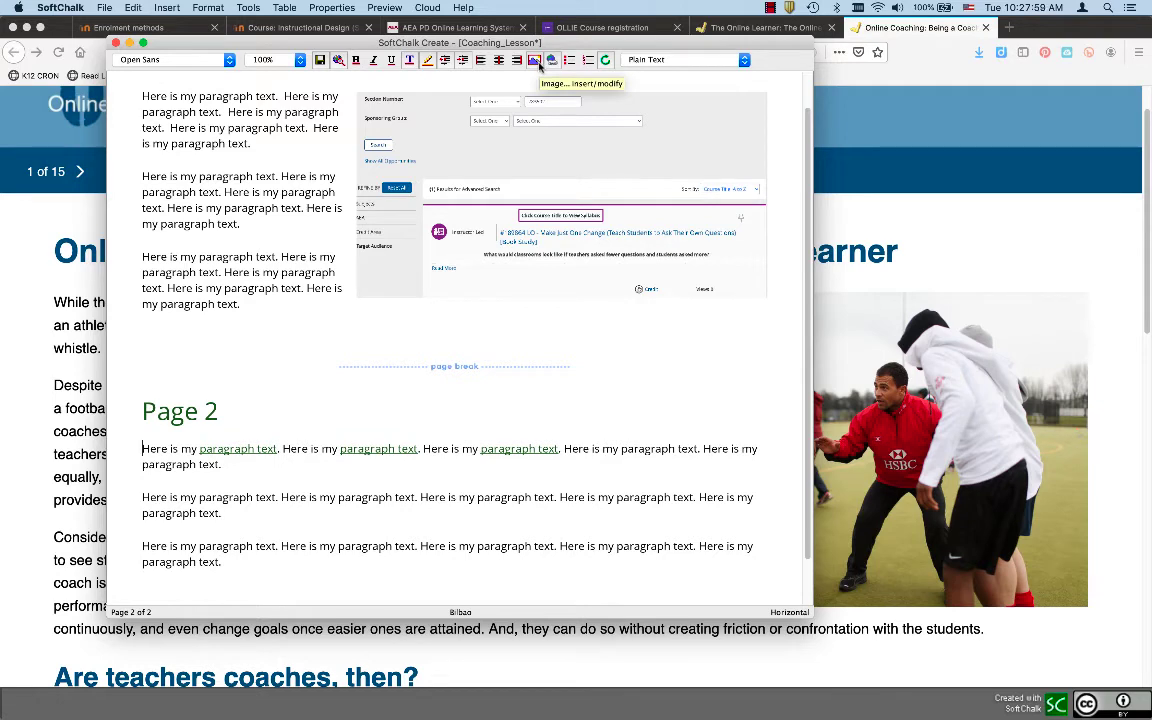
Insert bugfinding.png from the SoftChalk Cloud Files > Icons folder as a SoftChalk Cloud Item
click(248, 8)
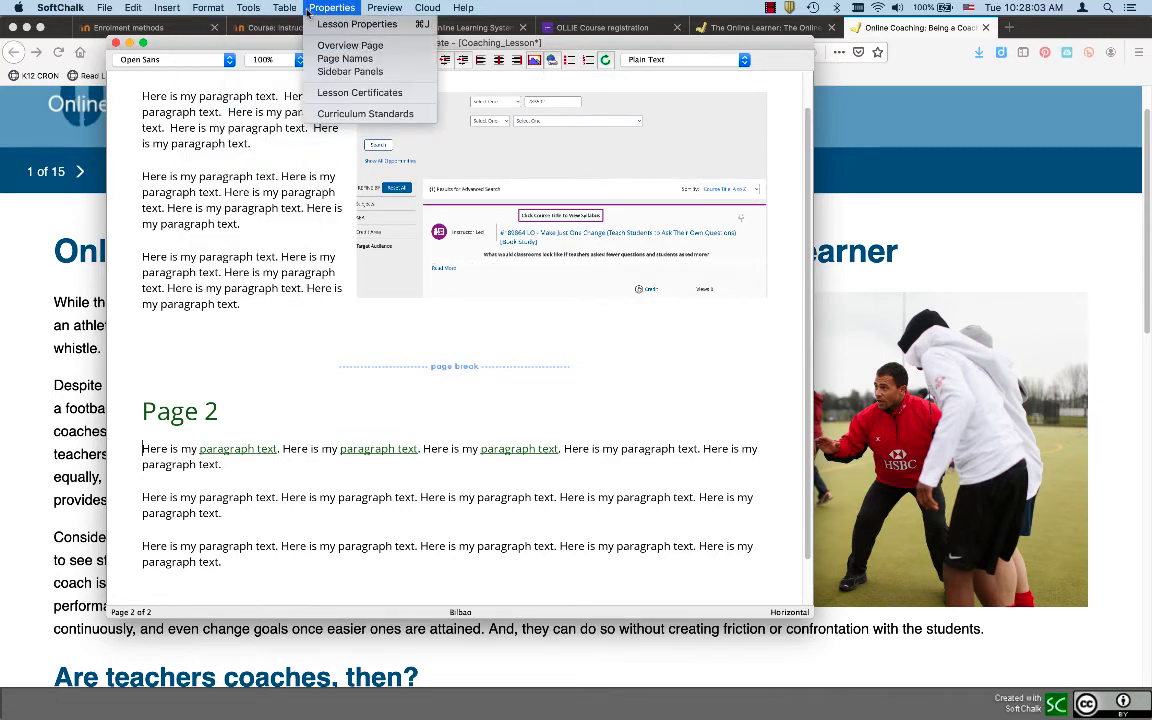
mouse_move(299, 10)
mouse_move(175, 10)
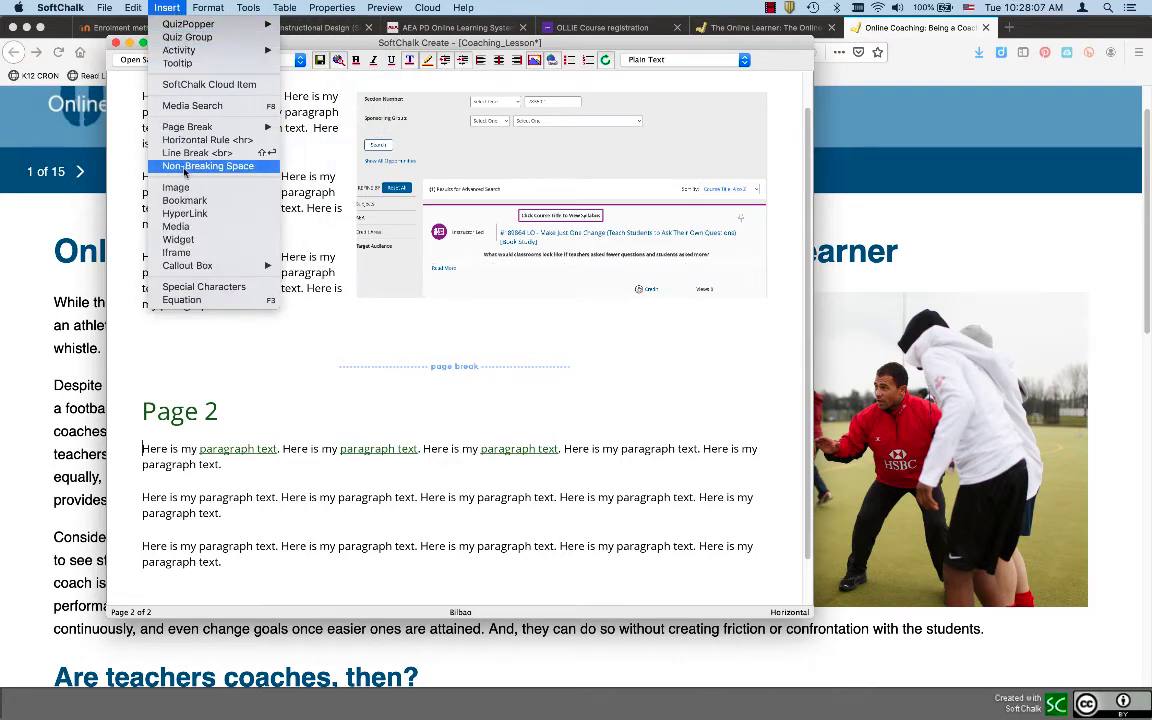
click(195, 85)
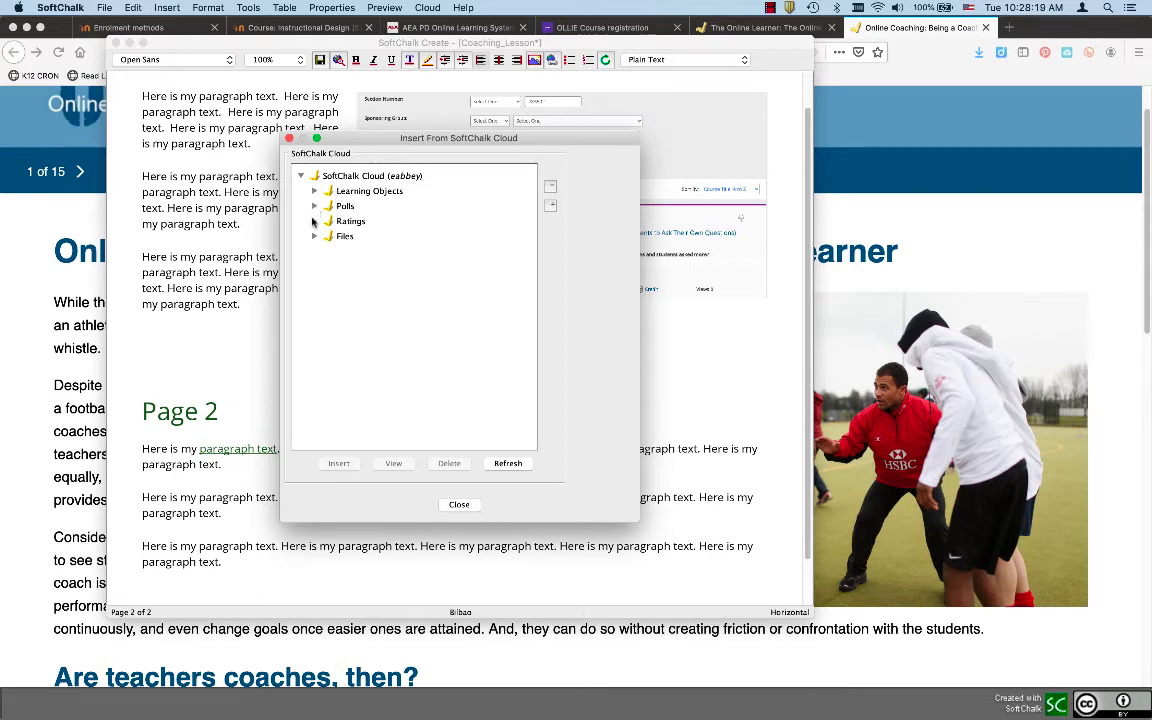
click(317, 205)
click(314, 191)
click(314, 191)
click(314, 237)
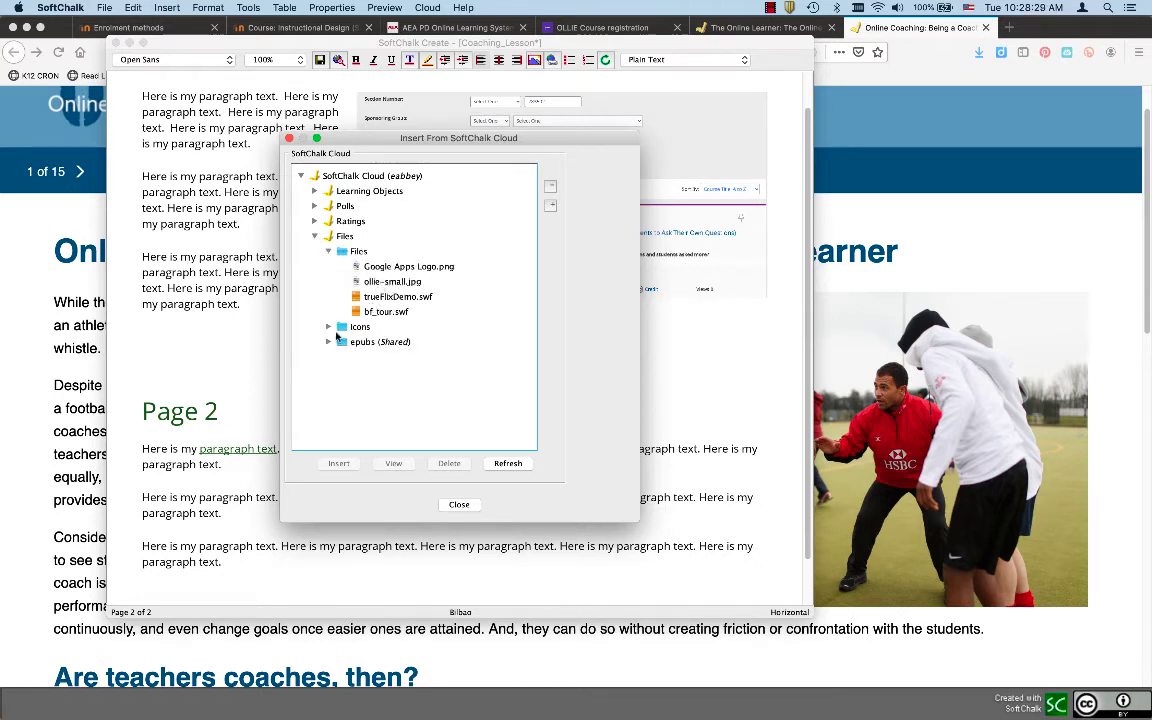
click(329, 327)
click(385, 345)
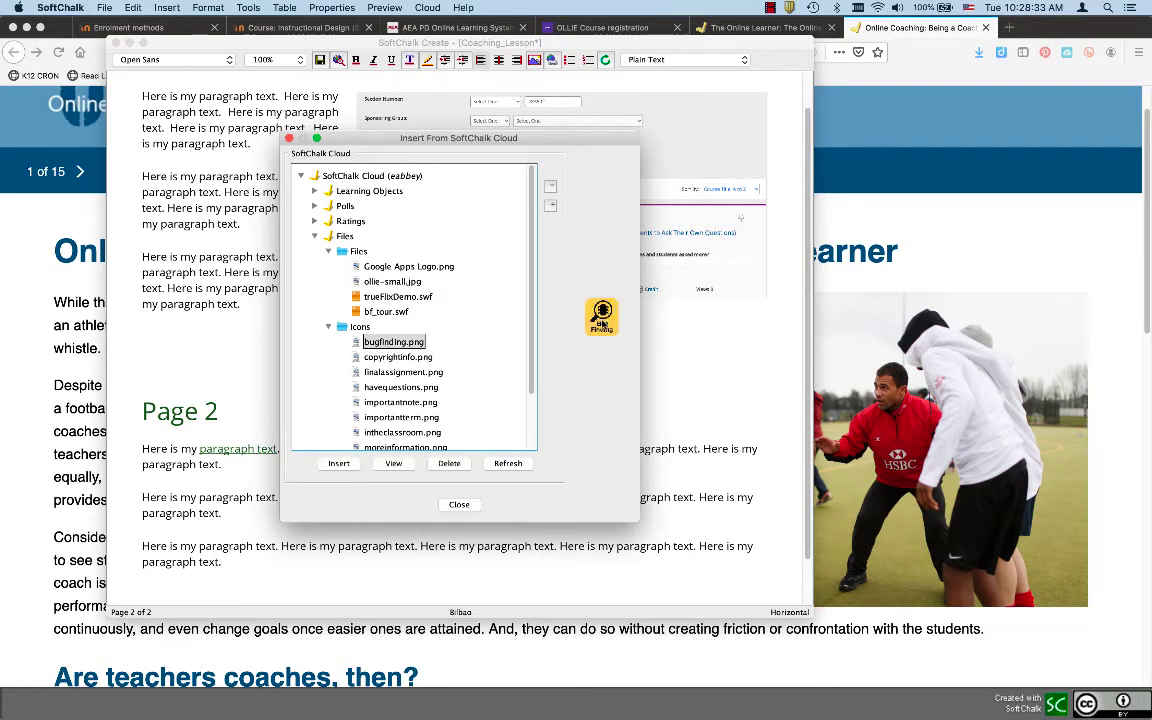
click(340, 464)
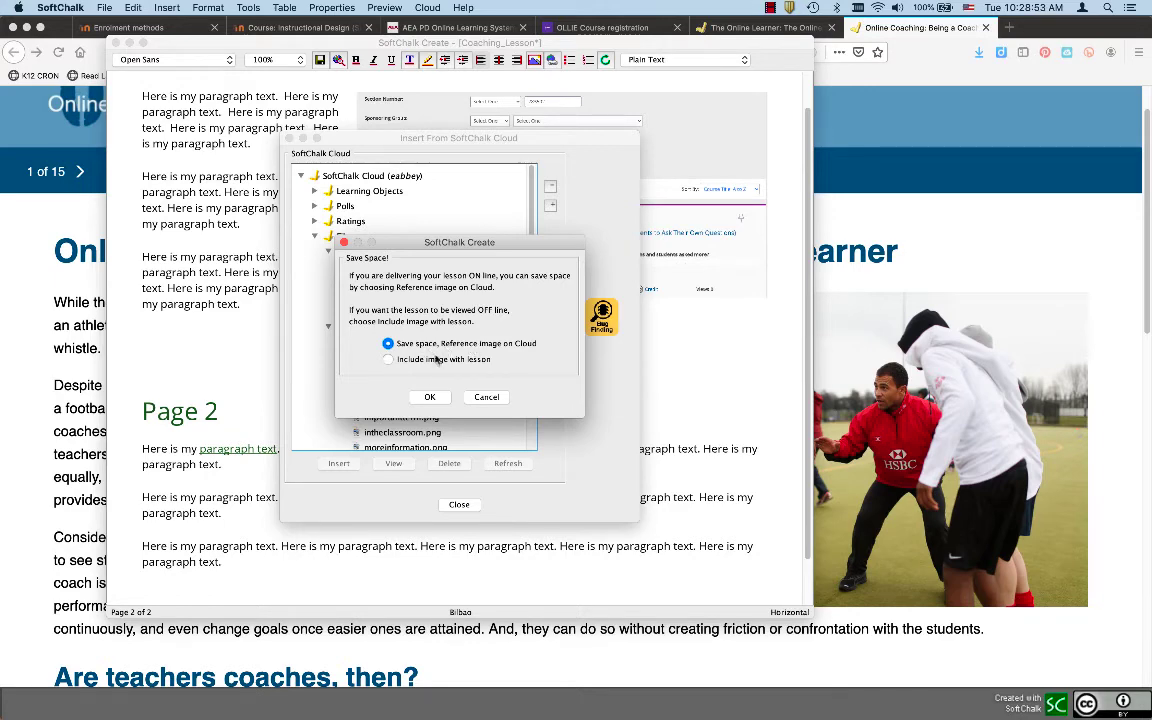
click(388, 359)
click(429, 397)
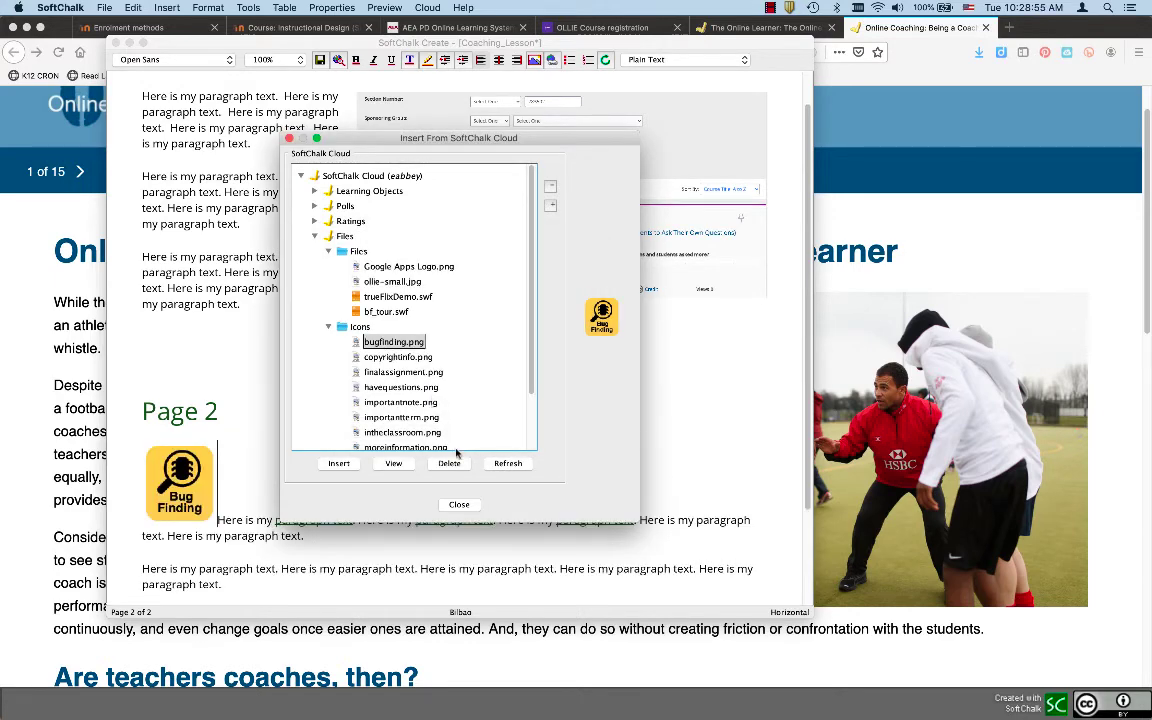
click(458, 504)
click(187, 484)
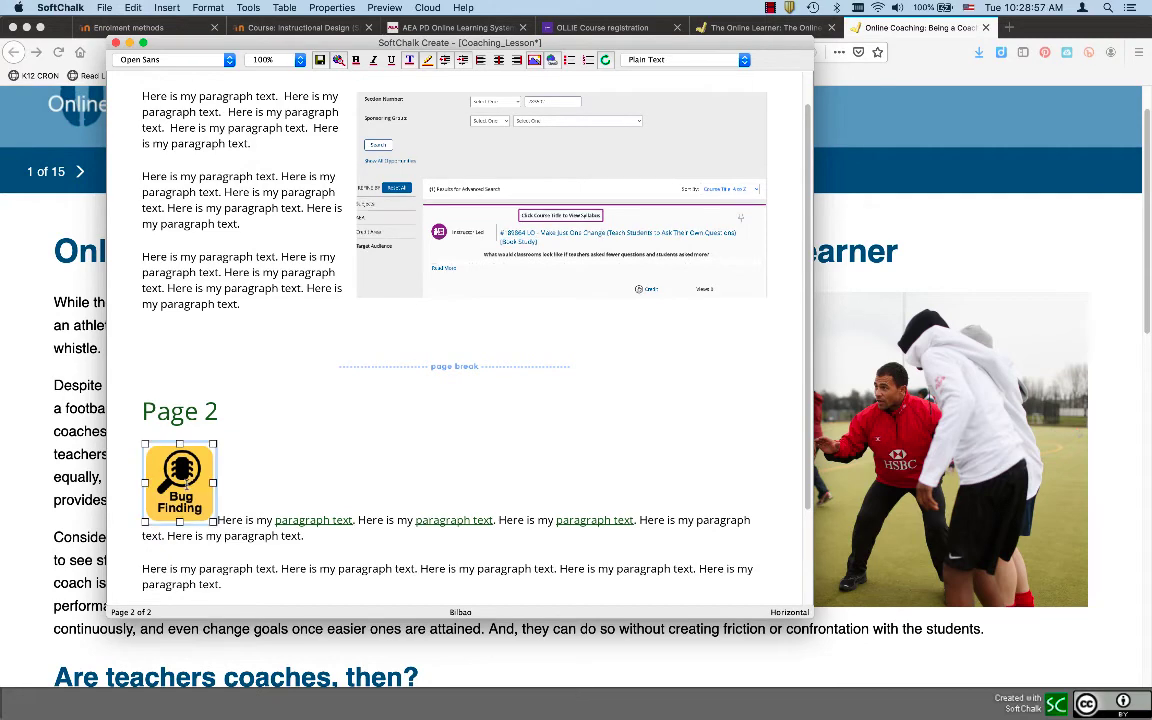
click(534, 59)
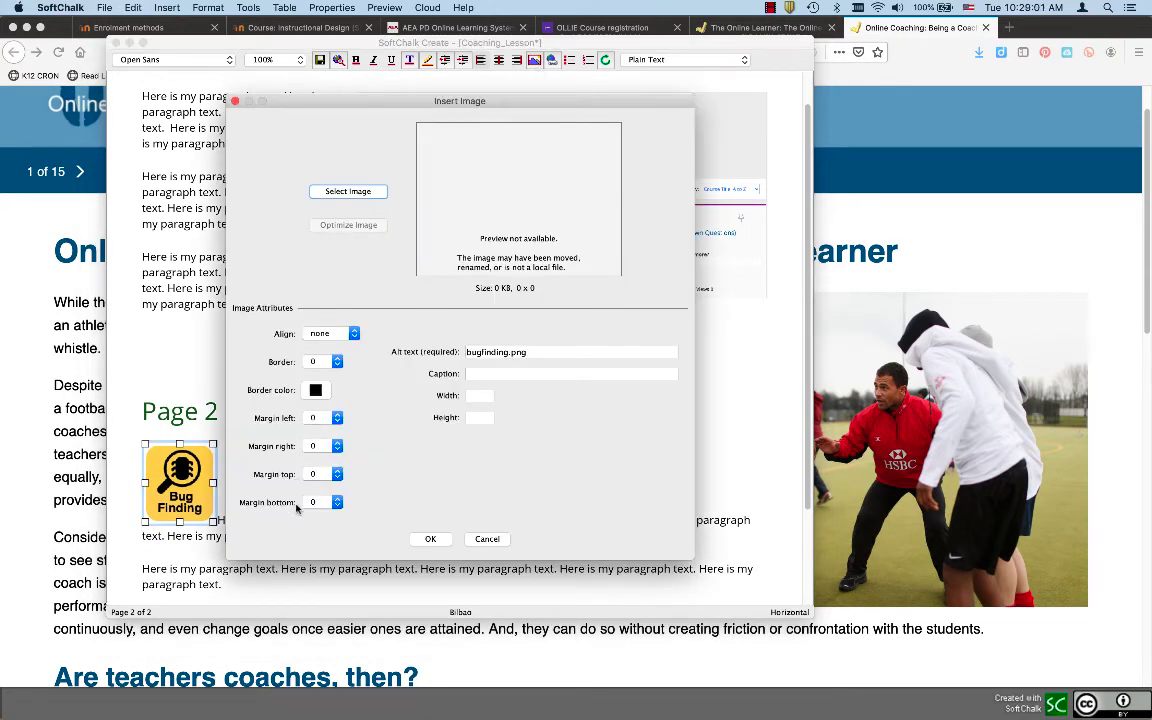
click(487, 539)
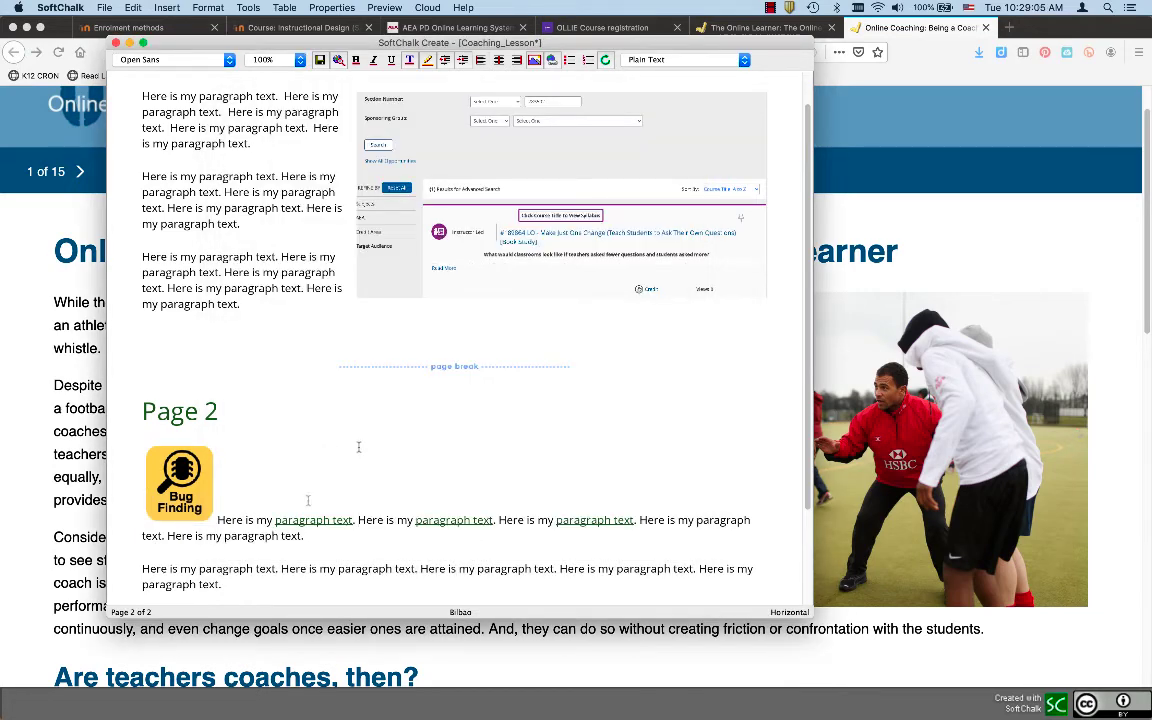
scroll(297, 545, down, 3)
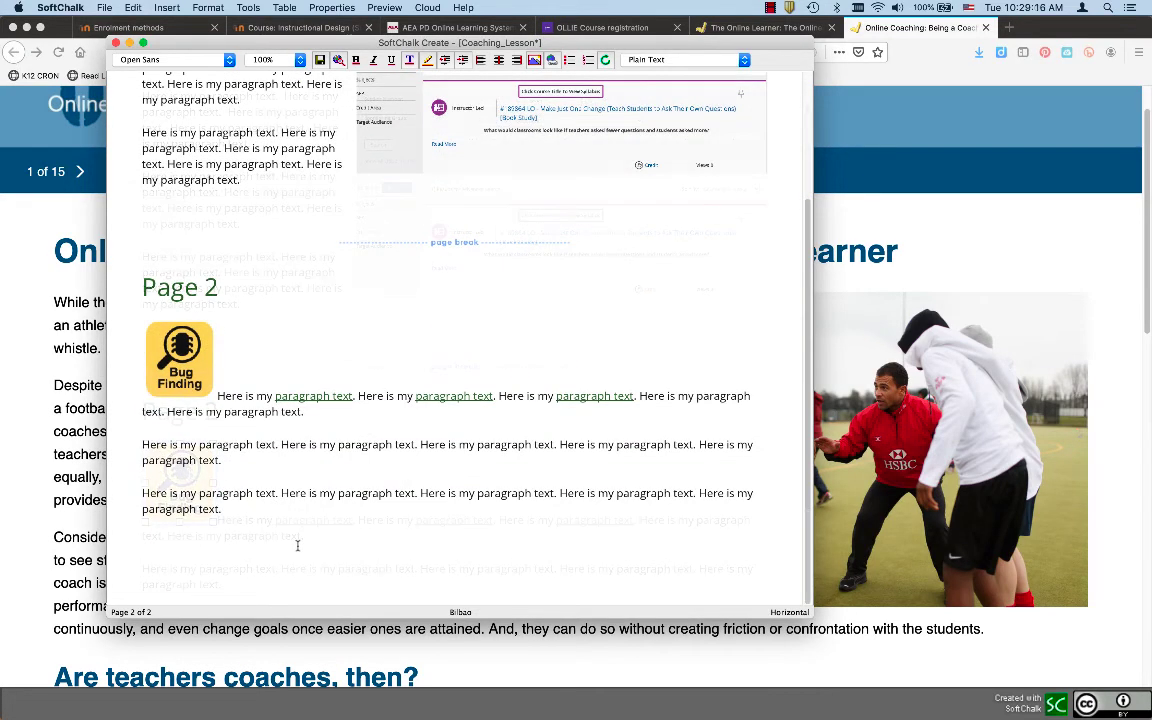
click(221, 551)
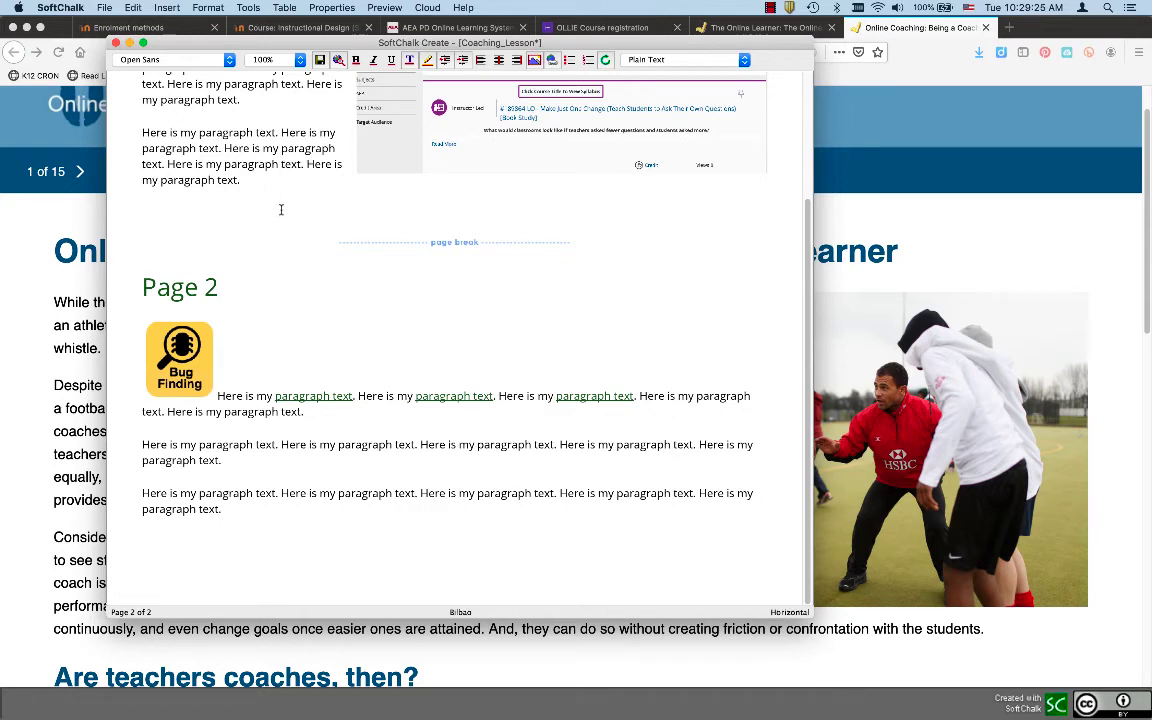
Open YouTube in a new Firefox tab and go to the IntroChamp video's watch page
click(955, 110)
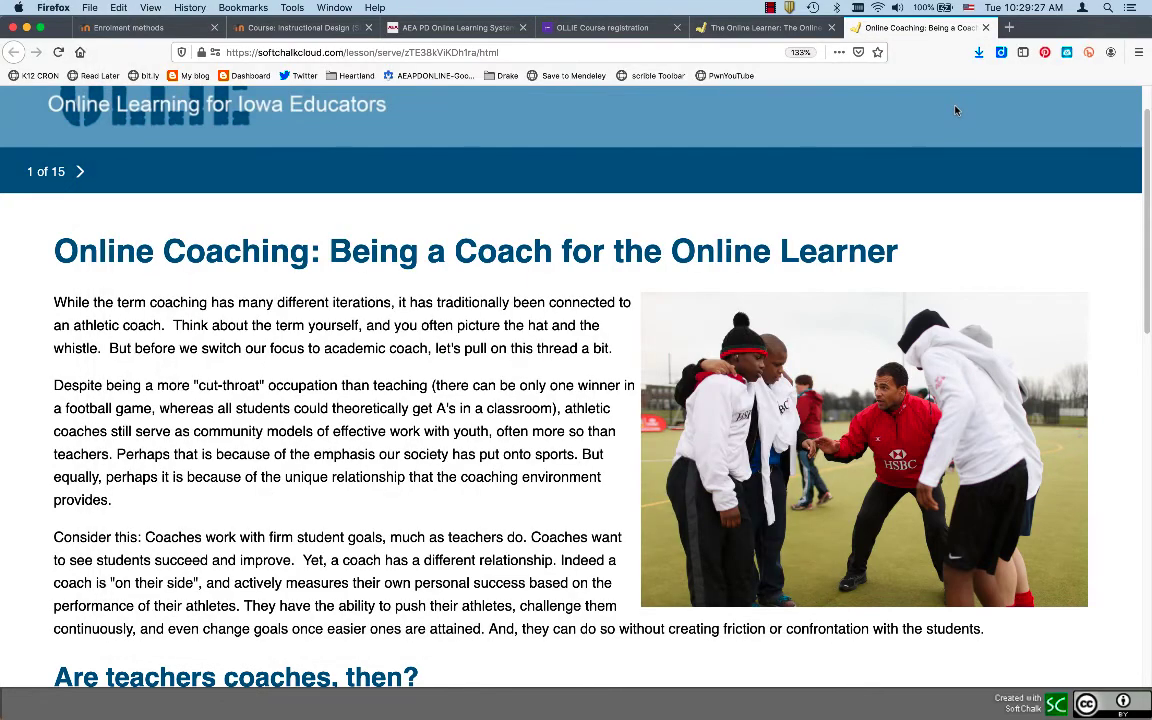
key(super+t)
text(you)
key(Return)
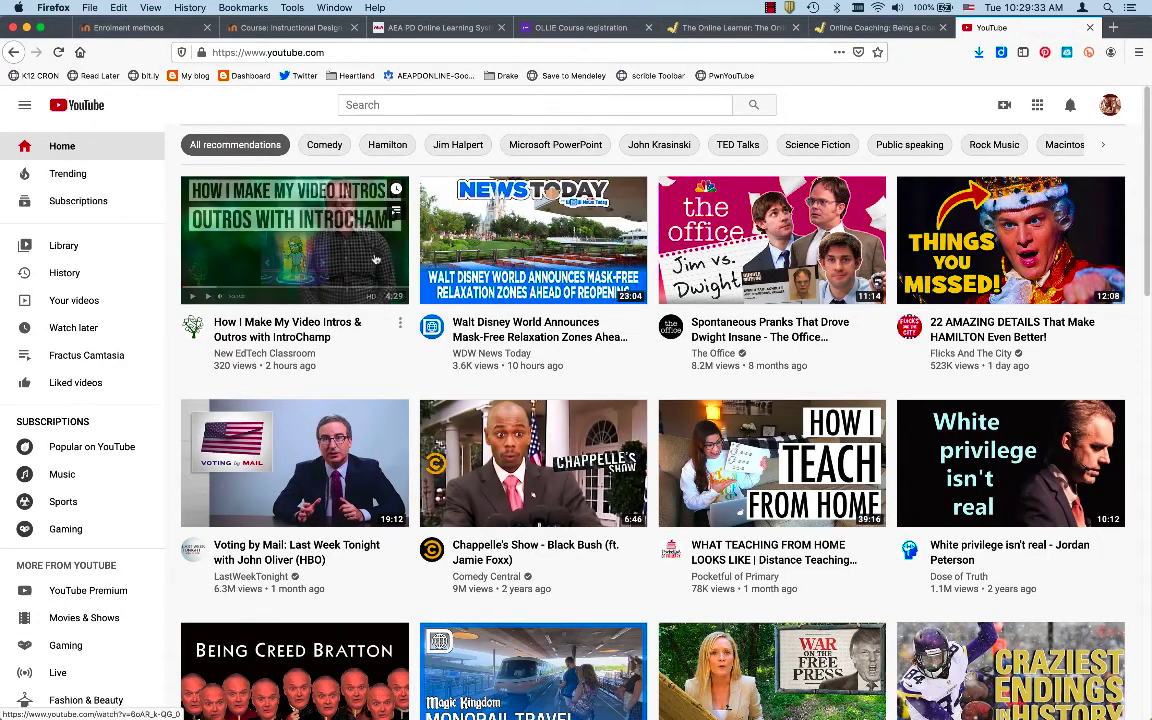
click(376, 258)
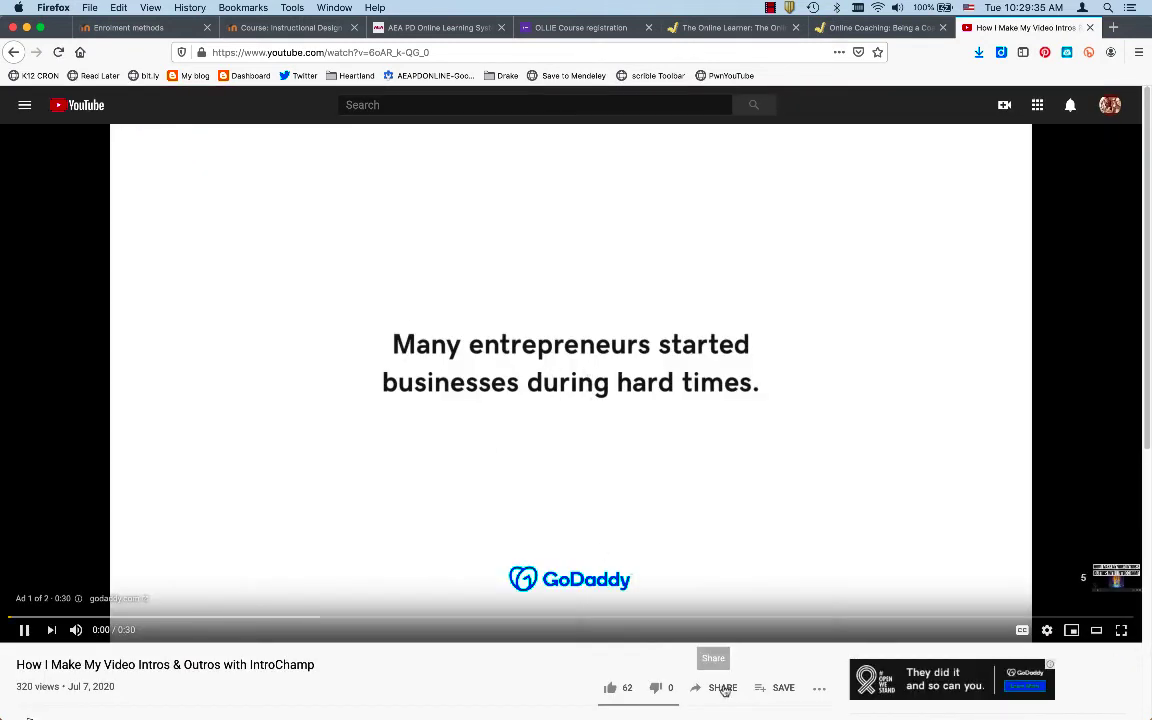
Pause the ad, select the video's Share > Embed iframe code, and return to the lesson tab
scroll(718, 690, down, 1)
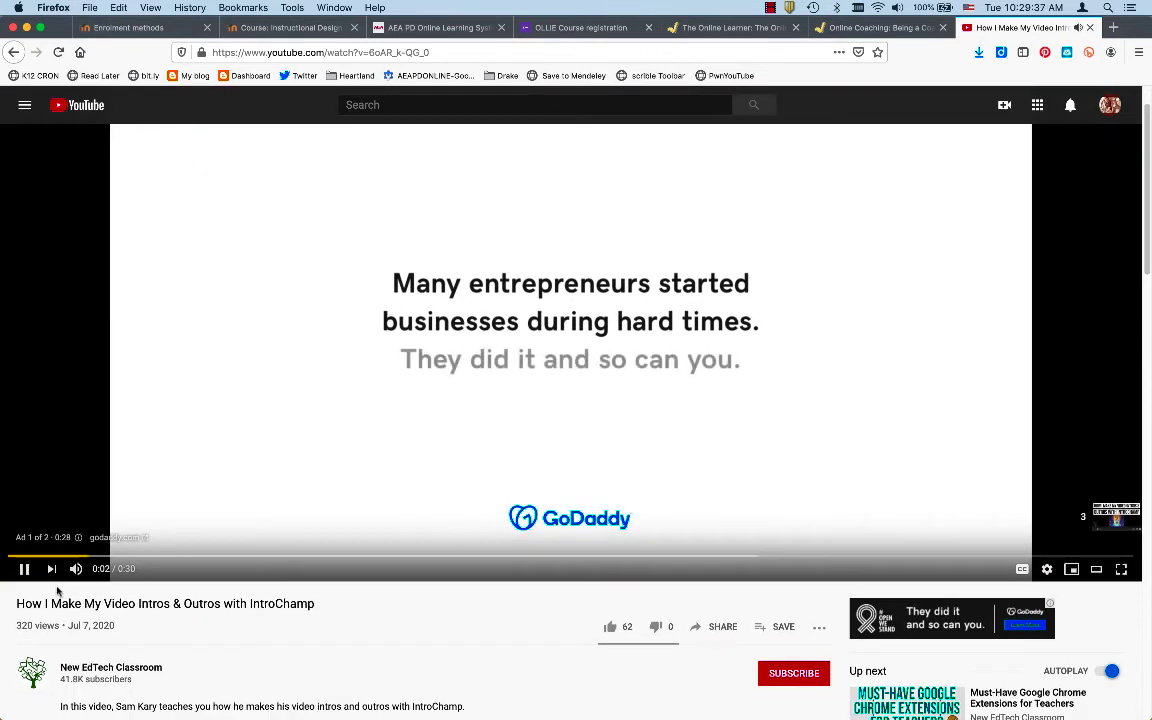
click(20, 568)
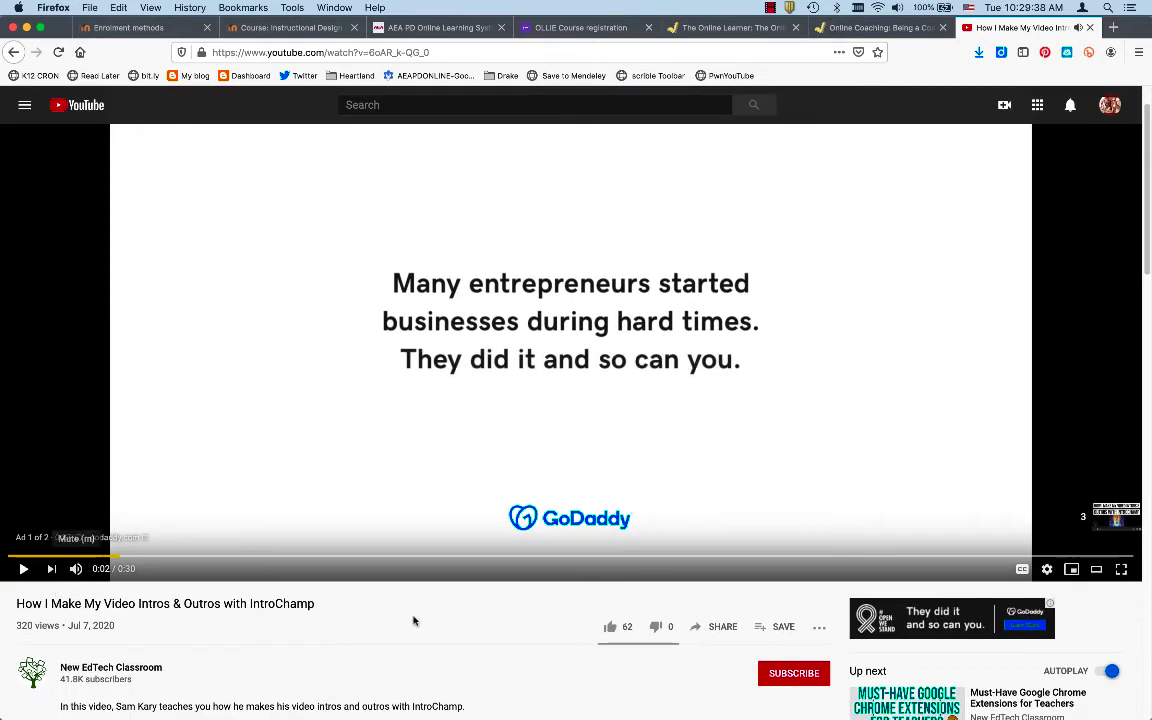
click(714, 629)
click(438, 360)
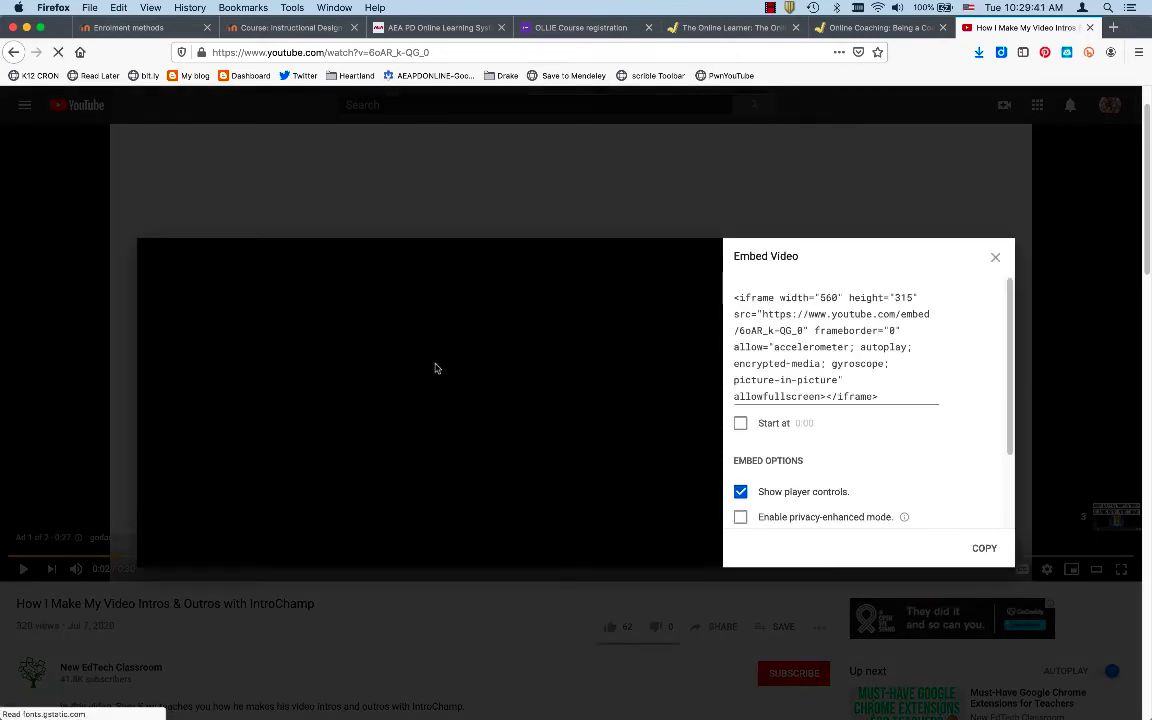
click(821, 350)
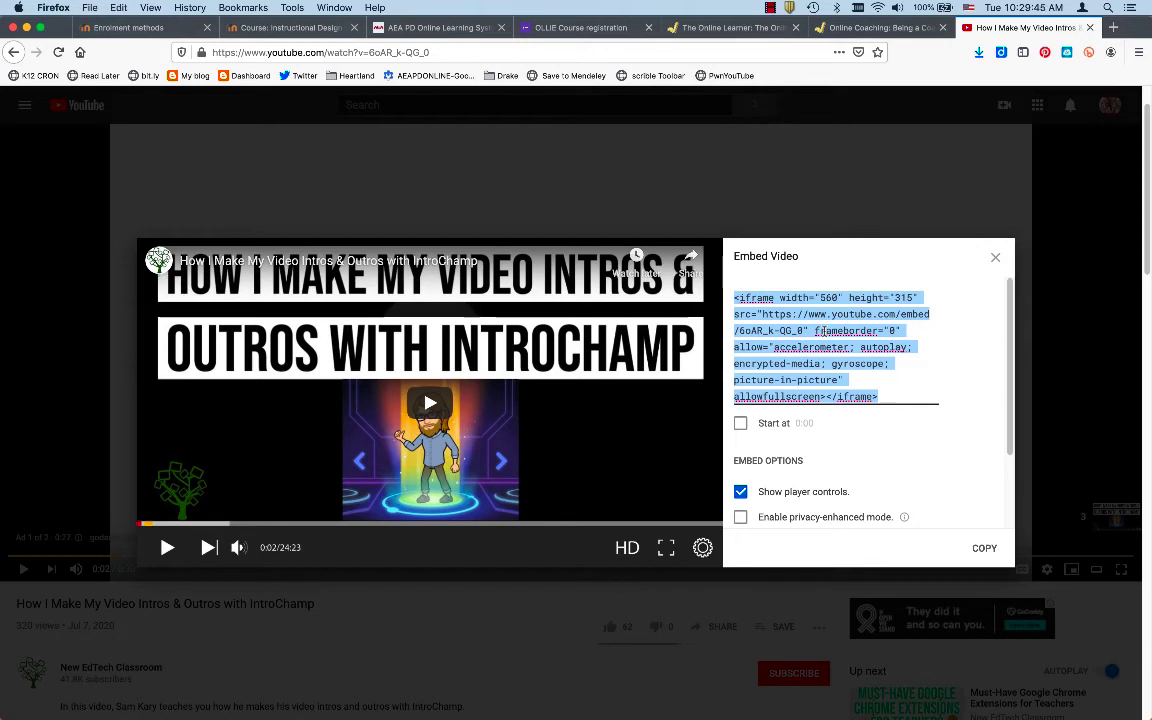
click(852, 28)
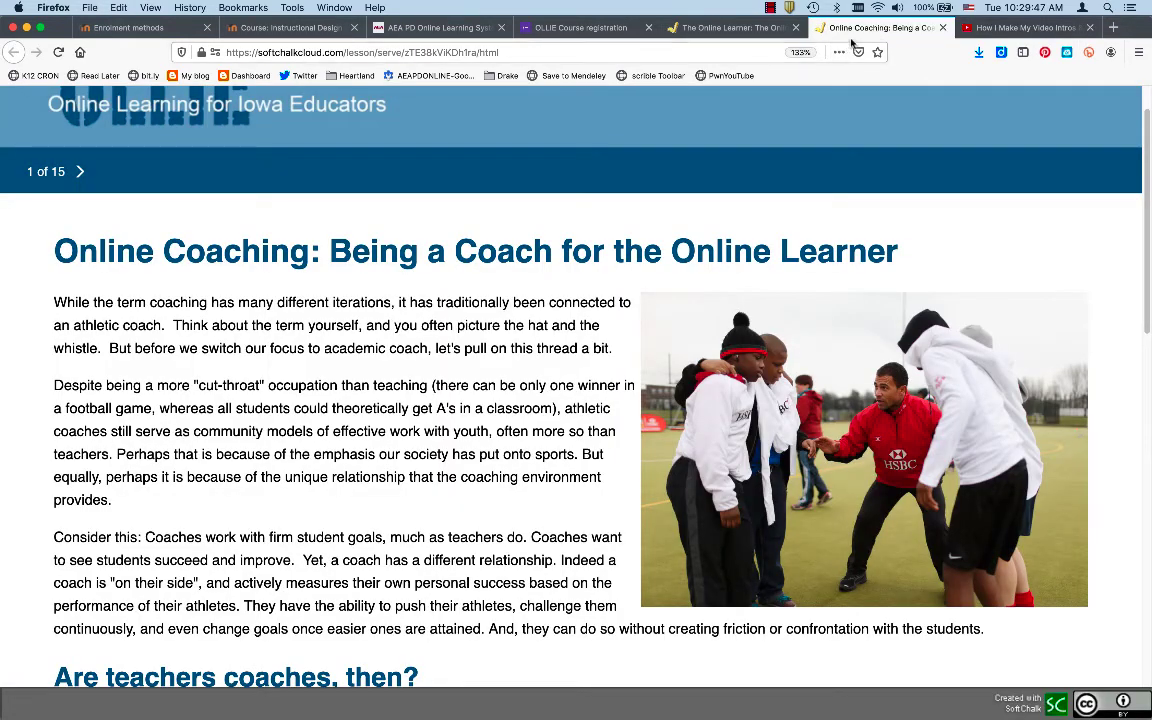
Insert a widget named 'Youtube video' whose HTML is the pasted IntroChamp iframe embed code
key(super+Tab)
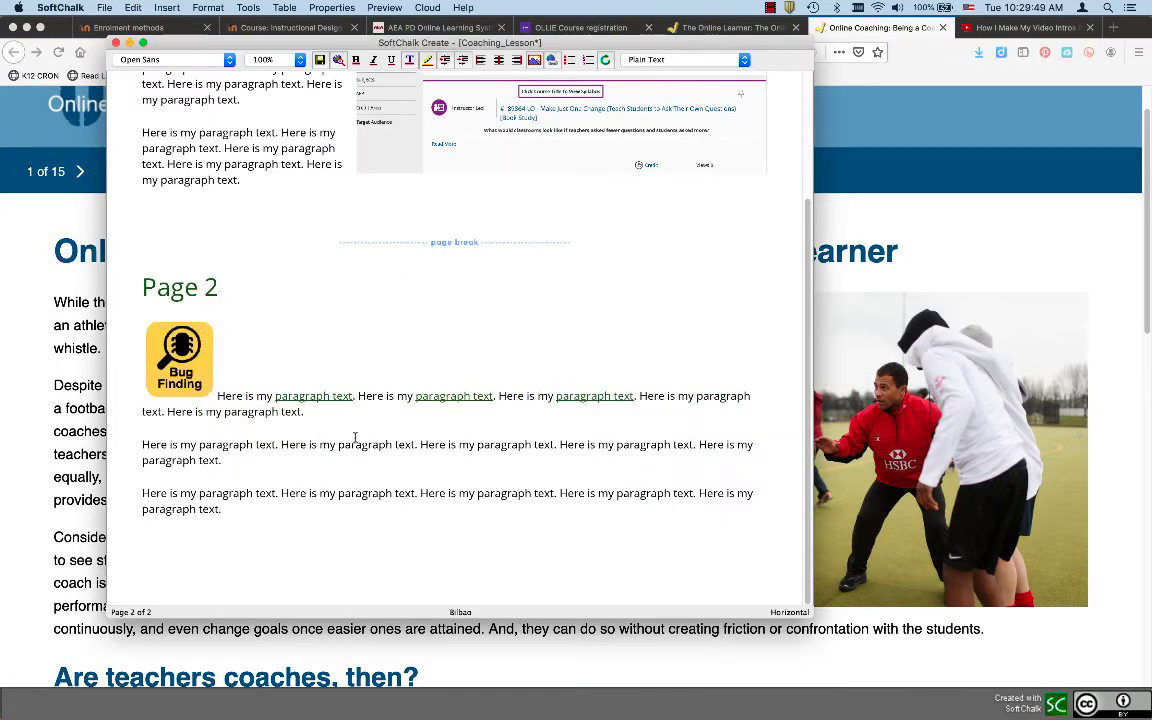
click(167, 8)
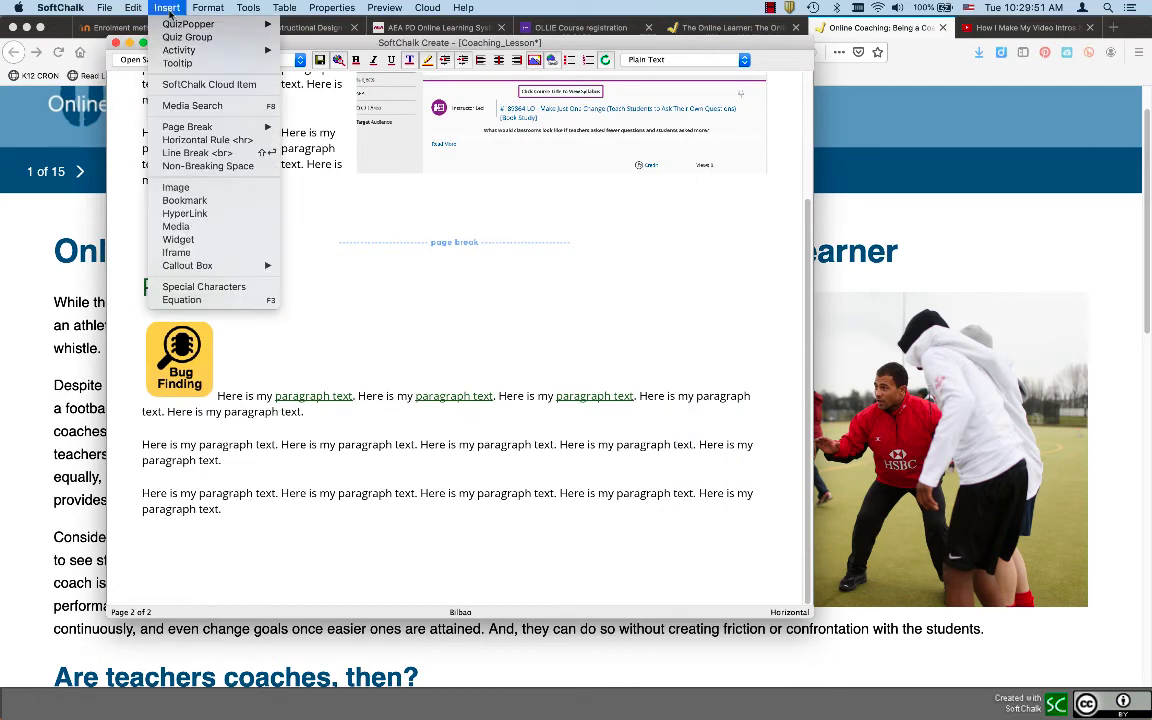
click(178, 240)
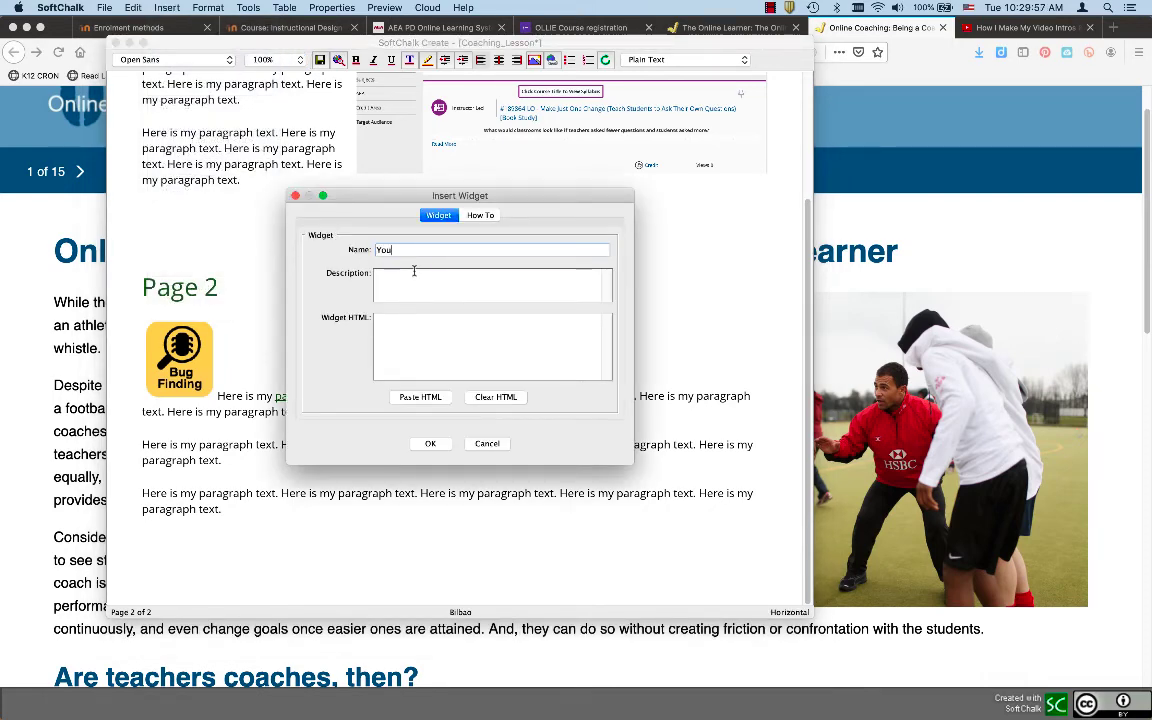
text(Youtube video)
click(414, 321)
text(<iframe height="315" allow="accelerometer; autoplay; encrypted-media; gyroscope; picture-in-picture" width="560" frameborder="0" src="https://www.youtube.com/embed/GoAR_k-QG_0" allowfullscreen></iframe>)
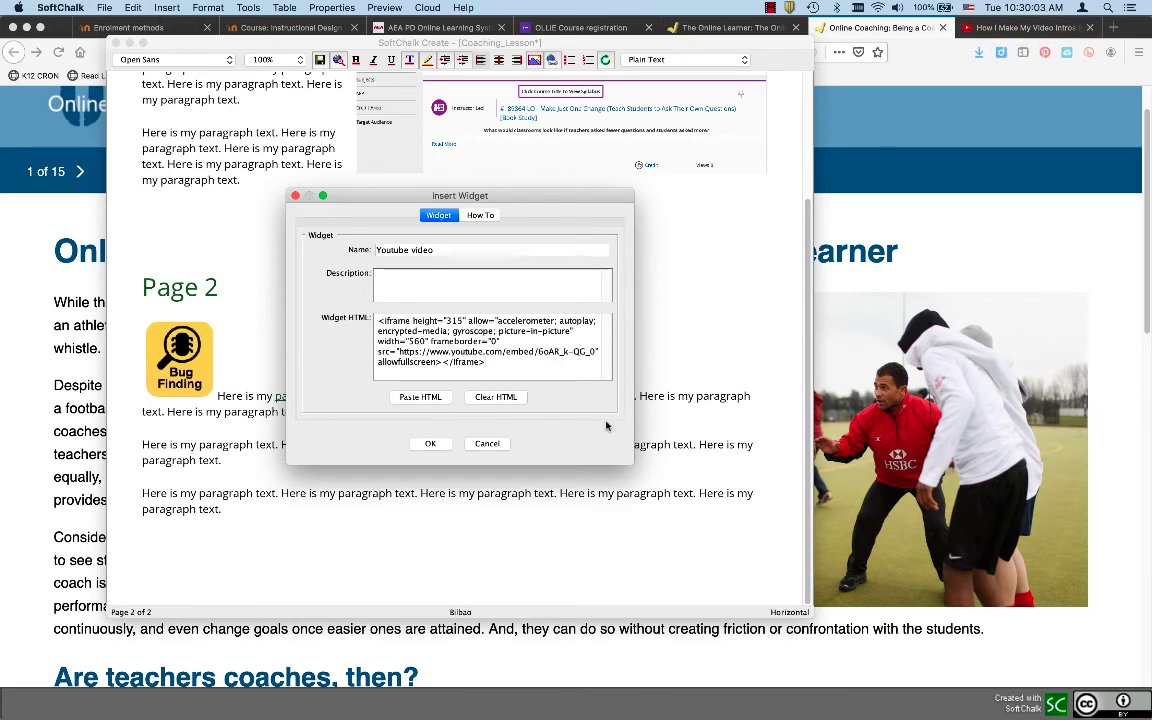
click(430, 443)
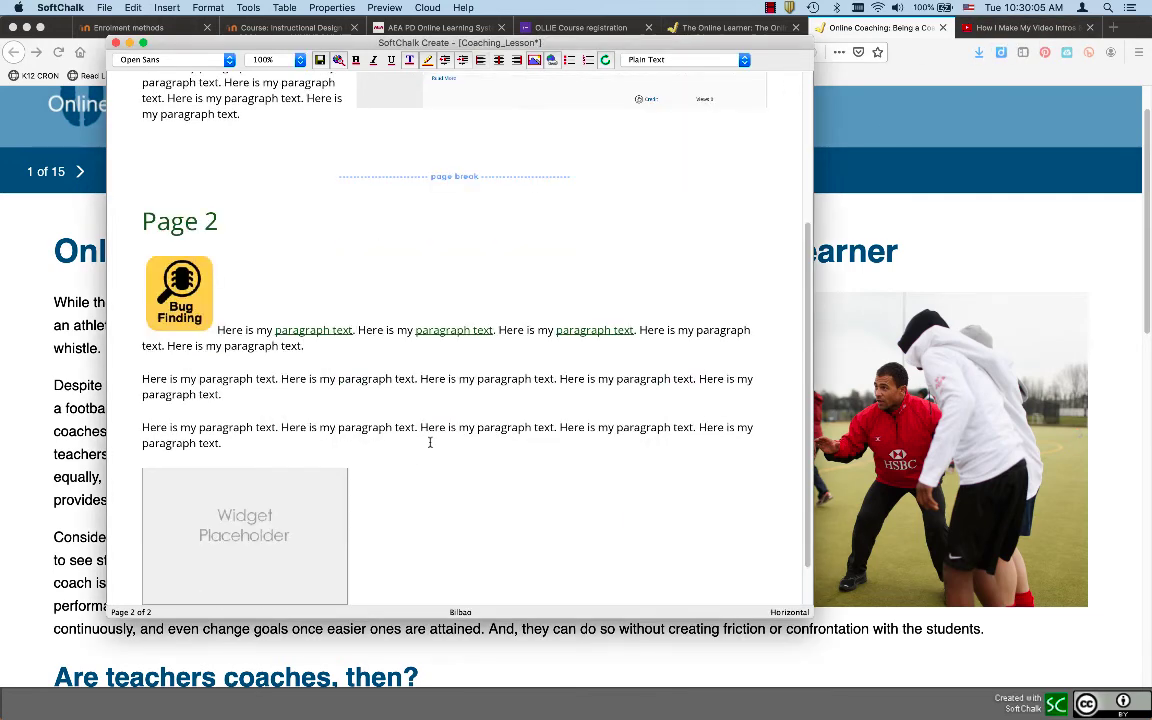
scroll(430, 443, down, 3)
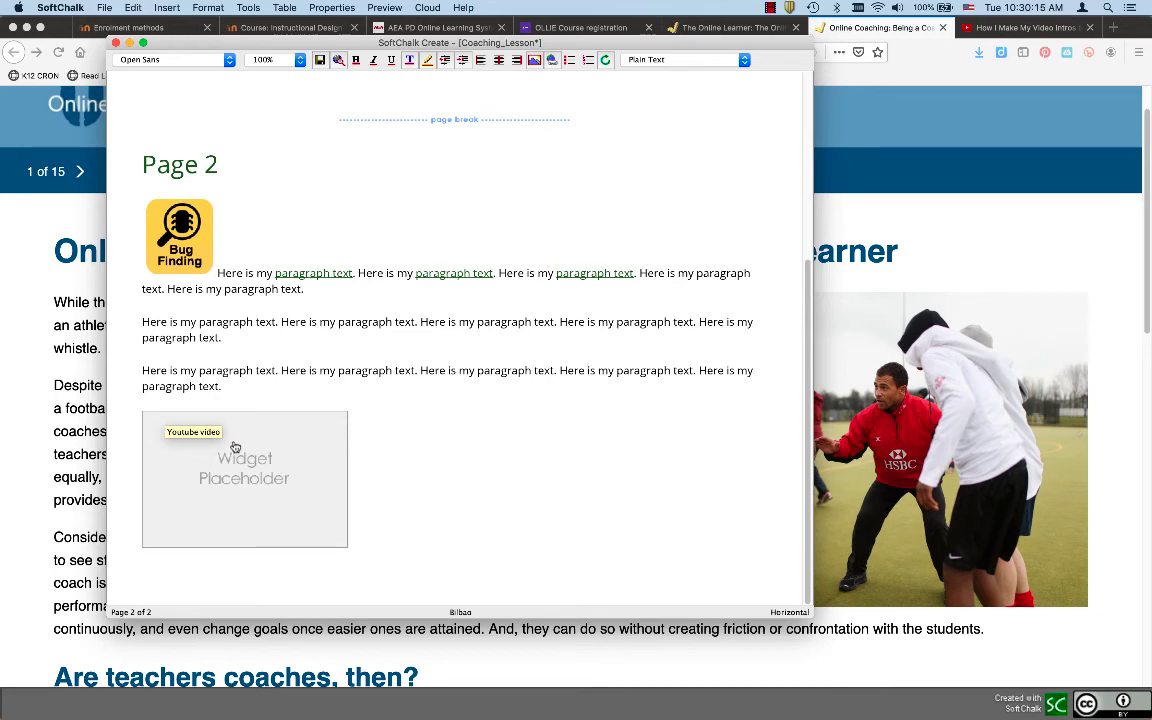
Preview the lesson in Firefox, view Page 2's embedded video, then go to The Online Learner tab
click(338, 60)
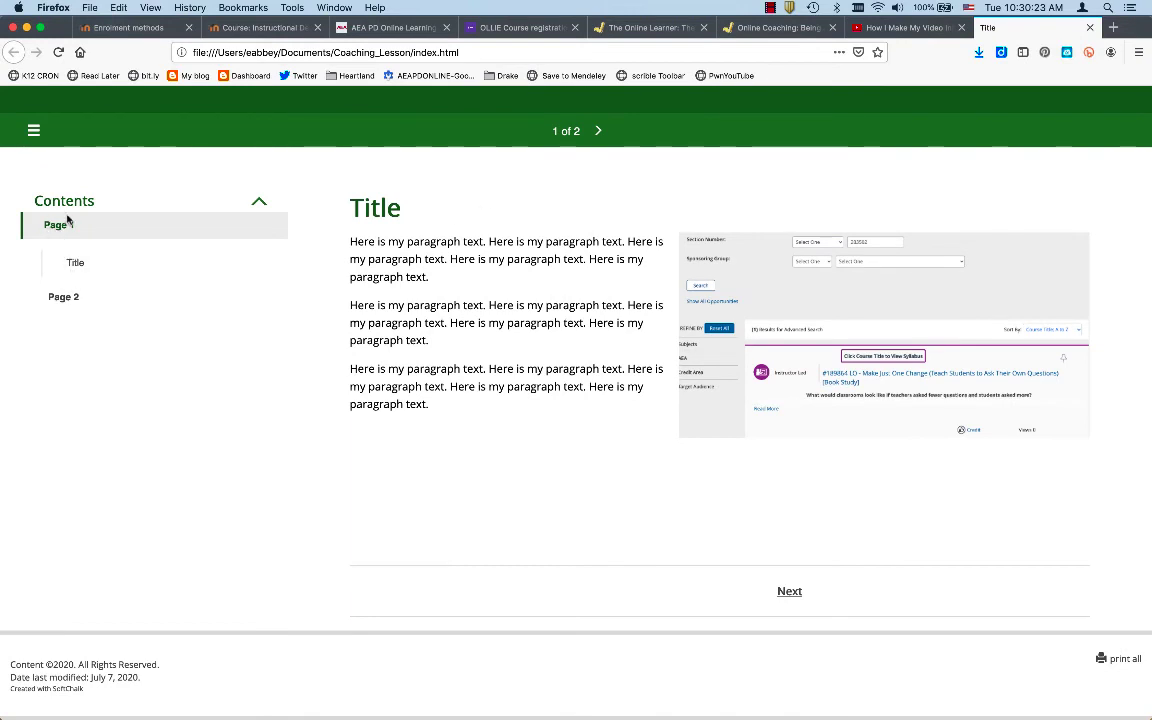
click(63, 297)
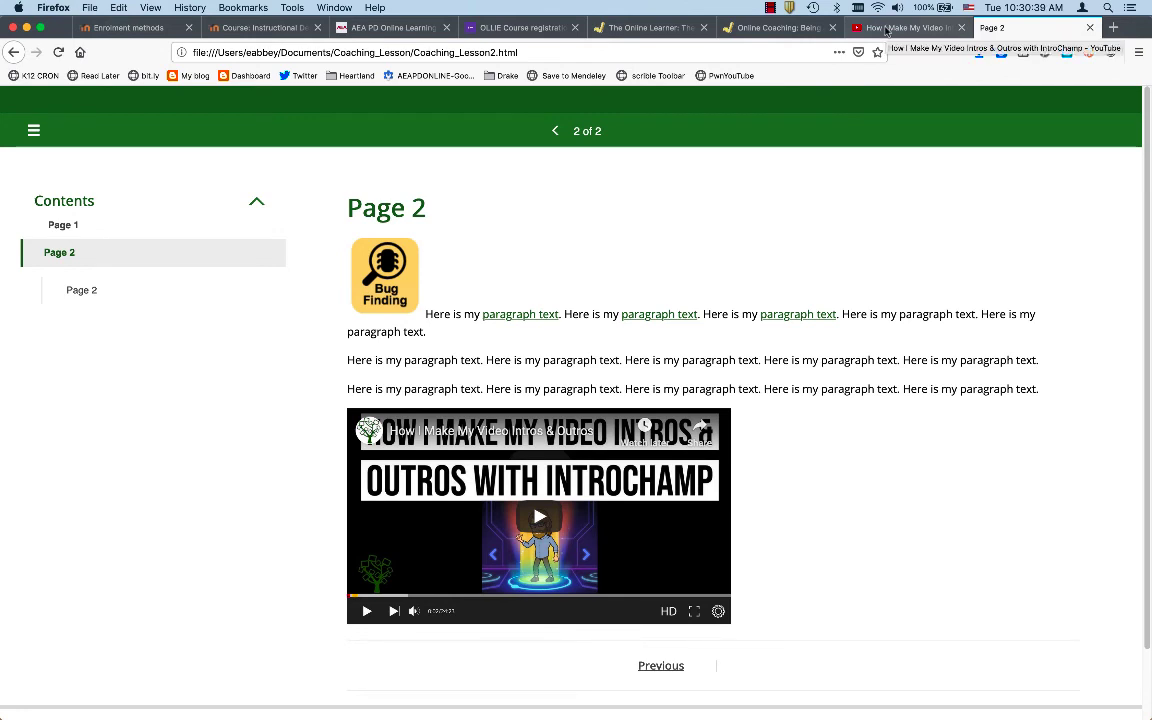
click(638, 30)
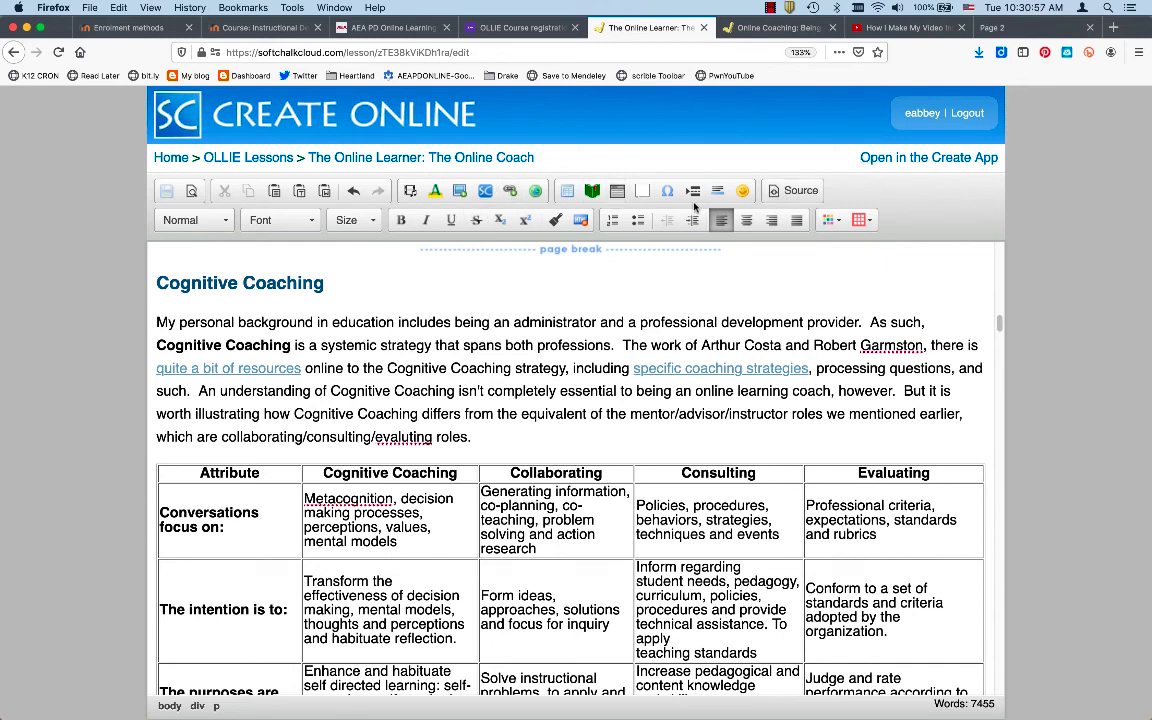
Paste the YouTube iframe code into the page source under the Online Coach Characteristics heading and apply it
click(788, 190)
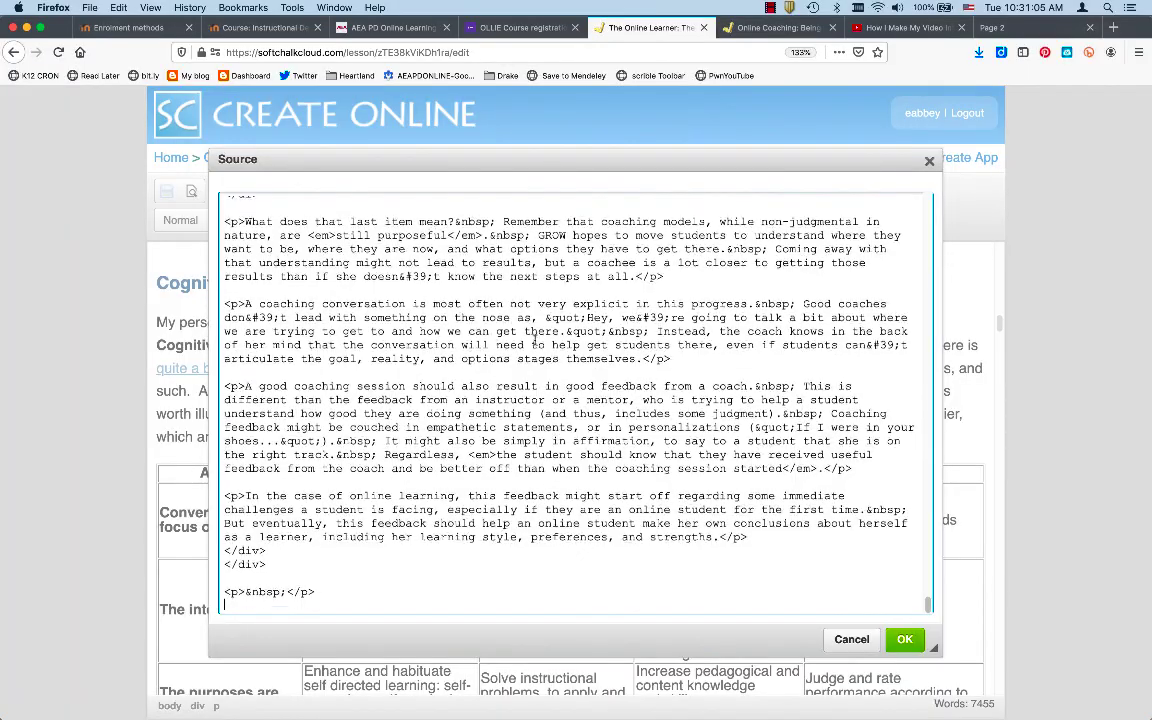
scroll(534, 340, up, 15)
scroll(534, 340, up, 5)
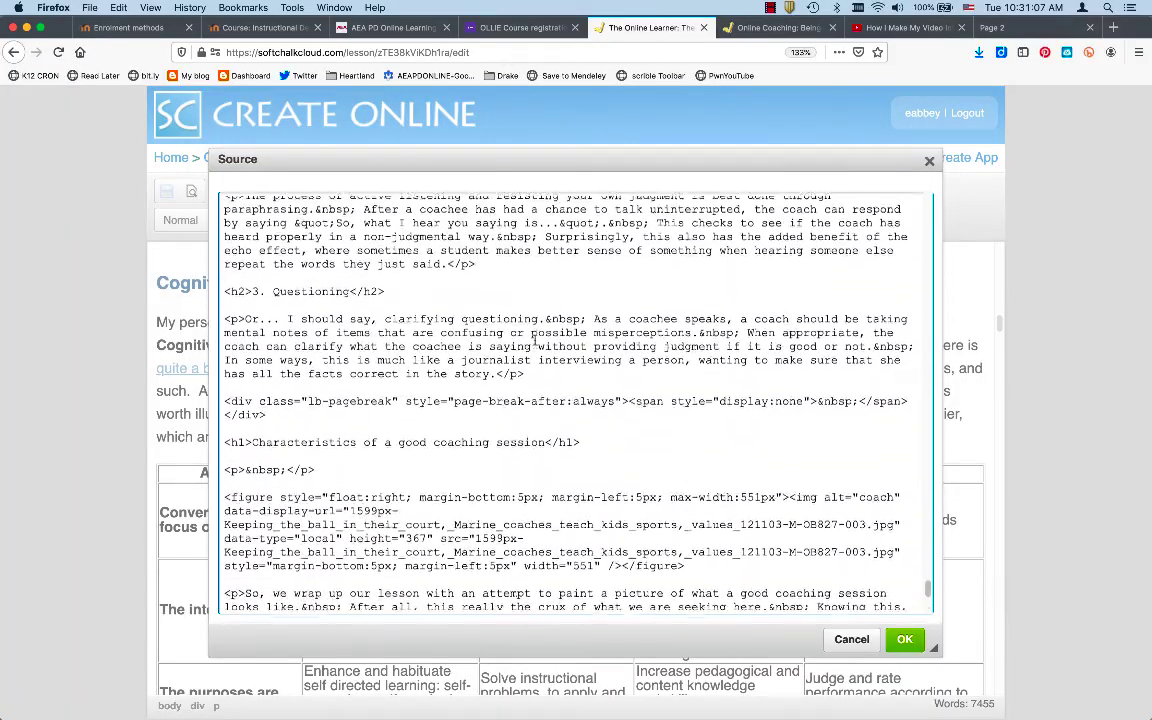
scroll(534, 340, up, 20)
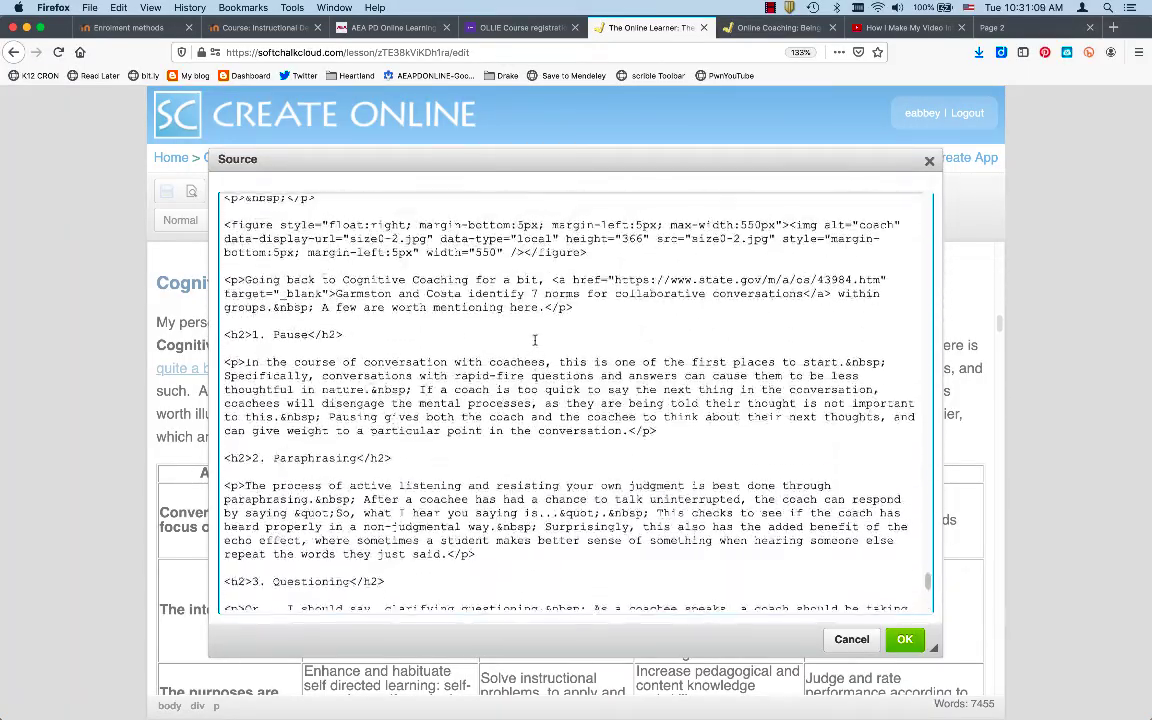
scroll(534, 340, up, 20)
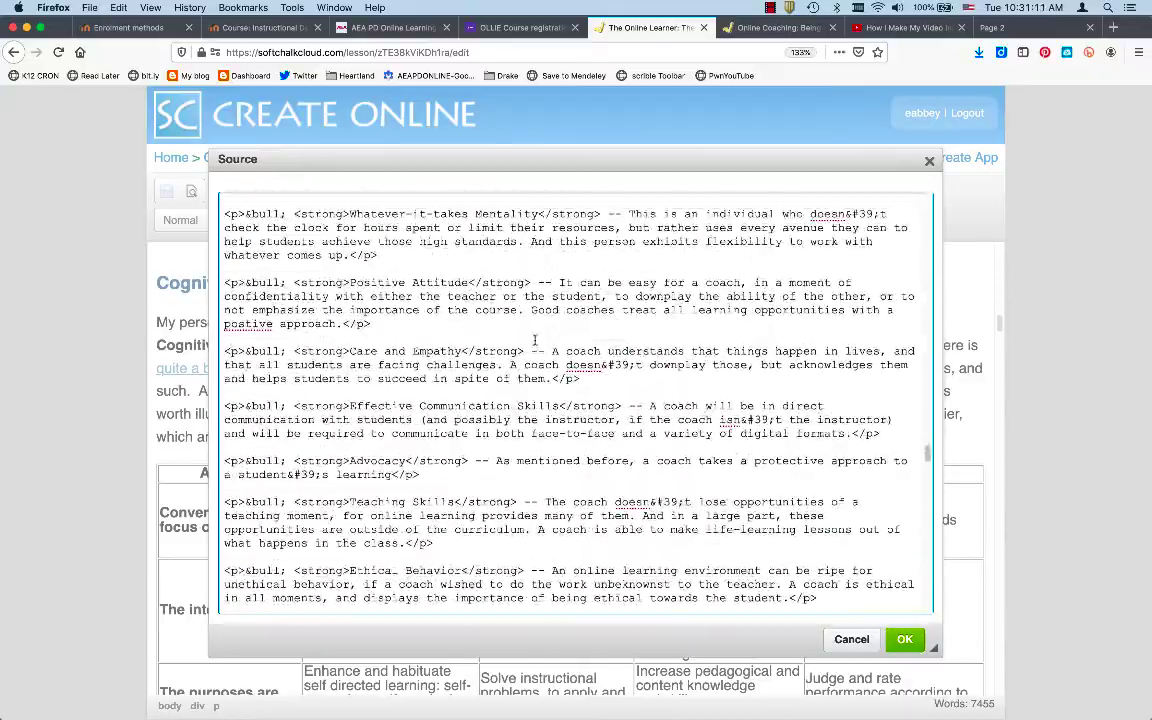
scroll(534, 340, down, 3)
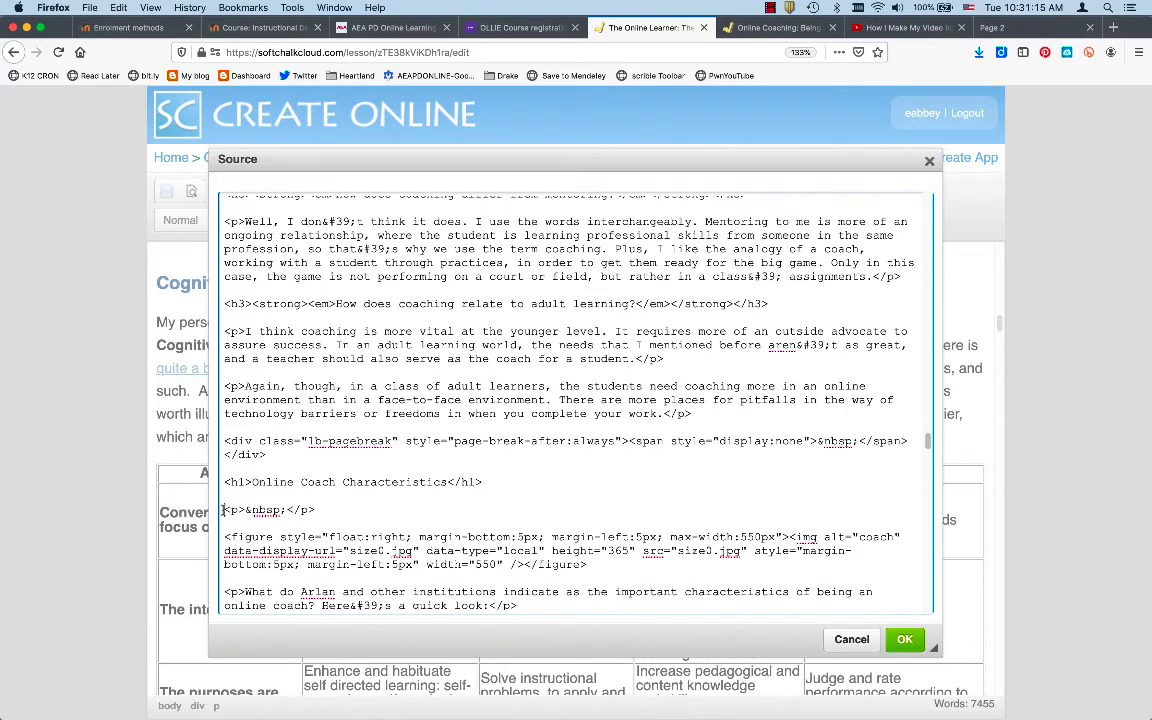
click(223, 510)
text(<iframe width="560" height="315" src="https://www.youtube.com/embed/6oAR_k-QG_0" frameborder="0" allow="accelerometer; autoplay; encrypted-media; gyroscope; picture-in-picture" allowfullscreen></iframe>)
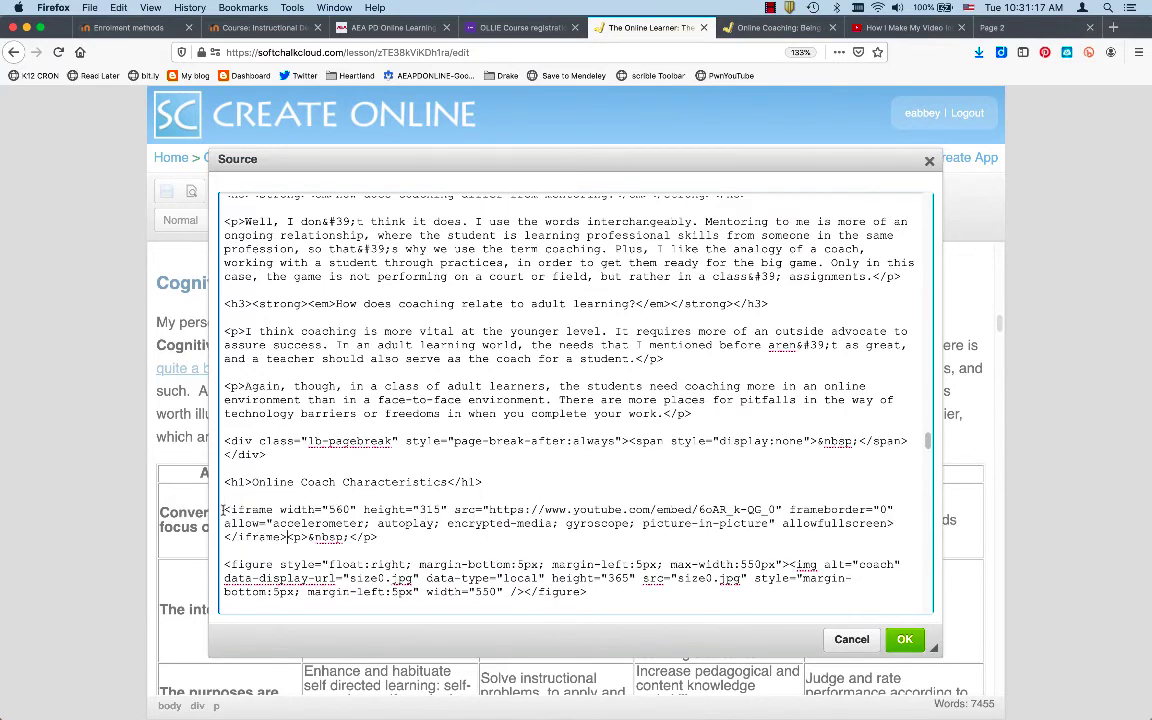
click(904, 639)
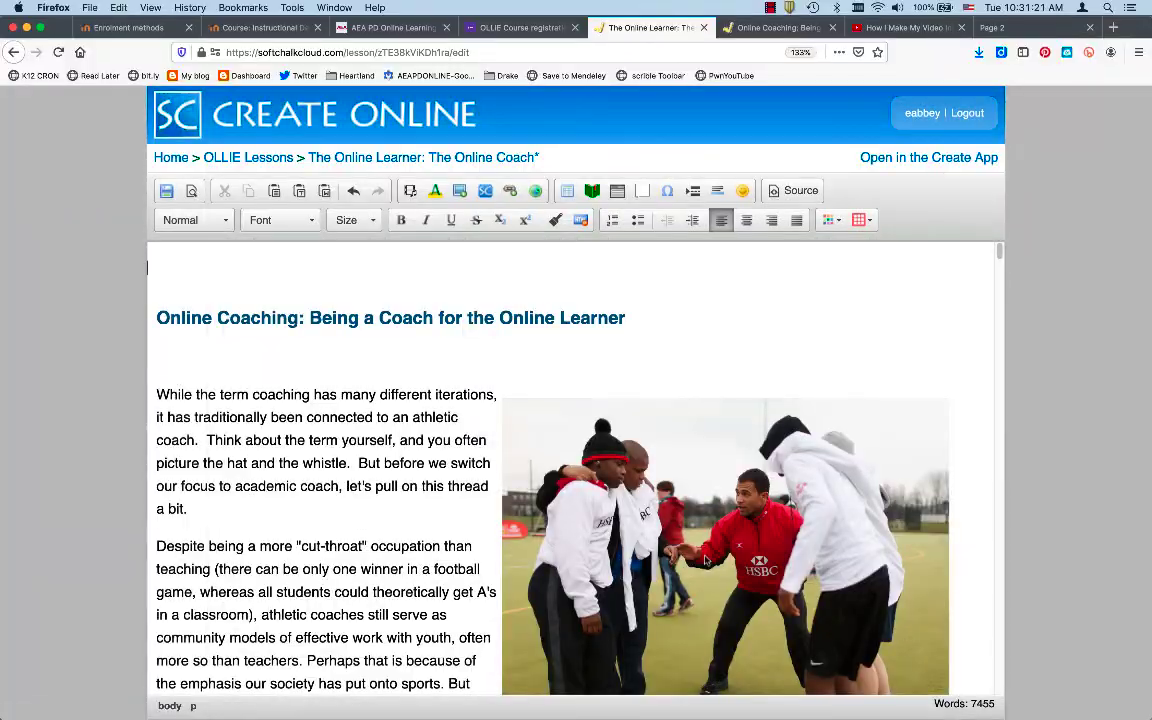
scroll(705, 561, down, 20)
scroll(705, 561, down, 20)
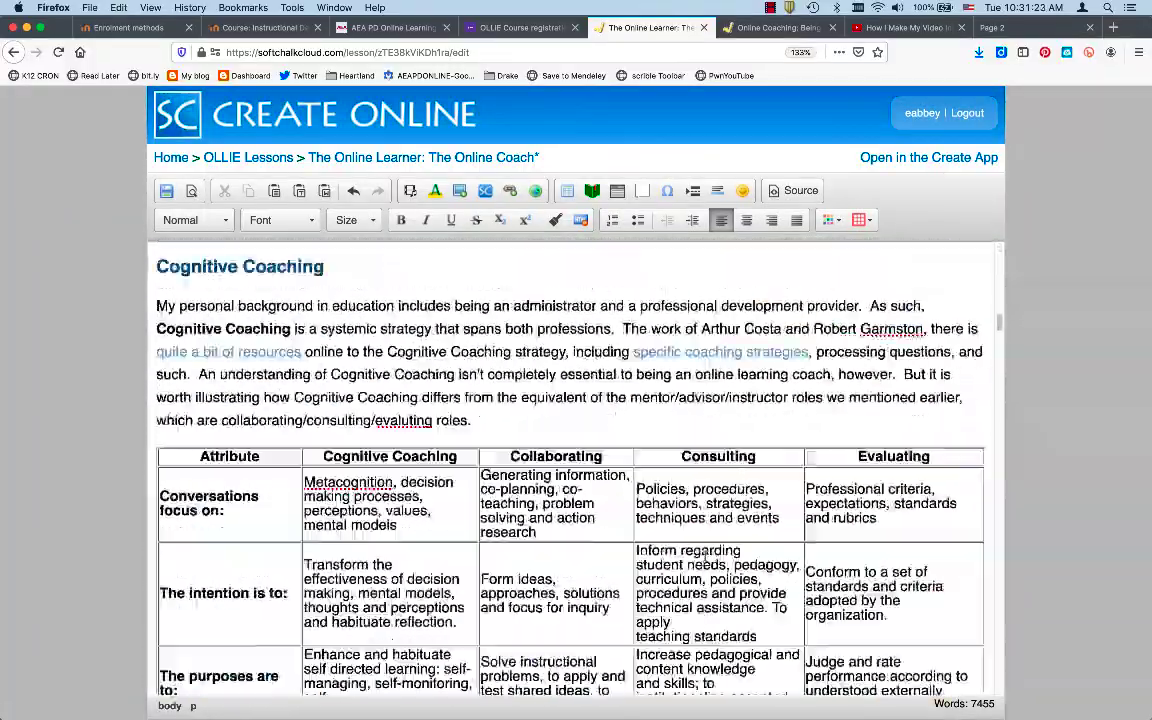
scroll(705, 557, down, 20)
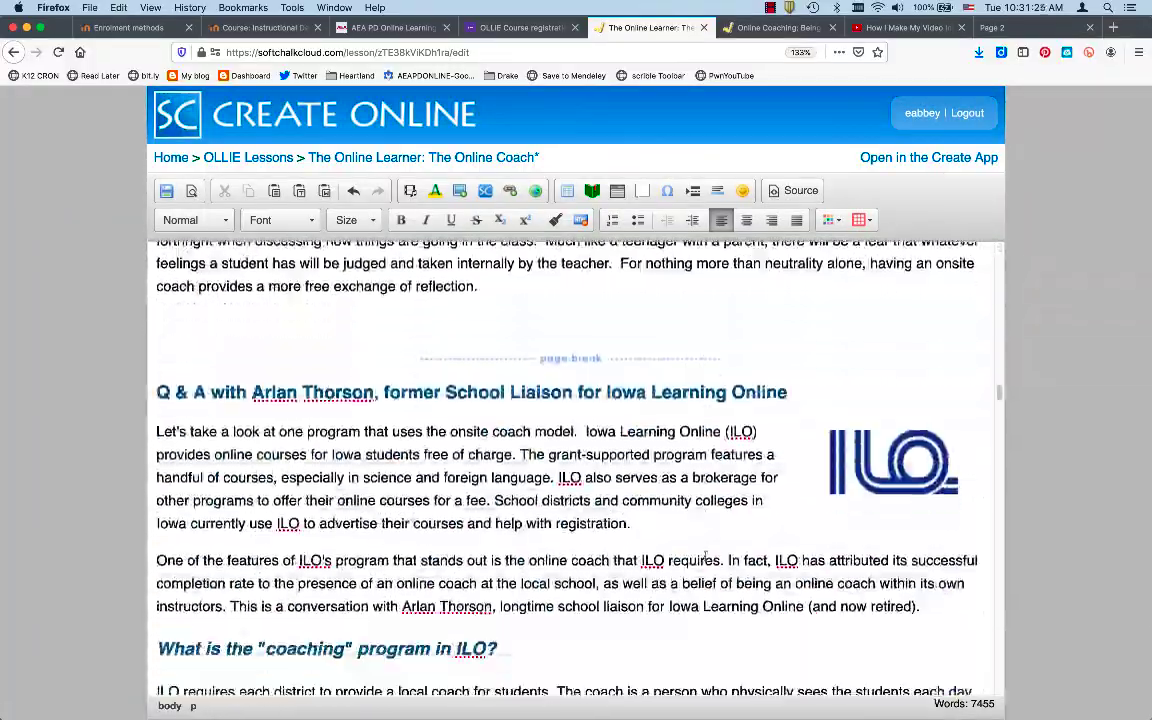
scroll(705, 557, down, 20)
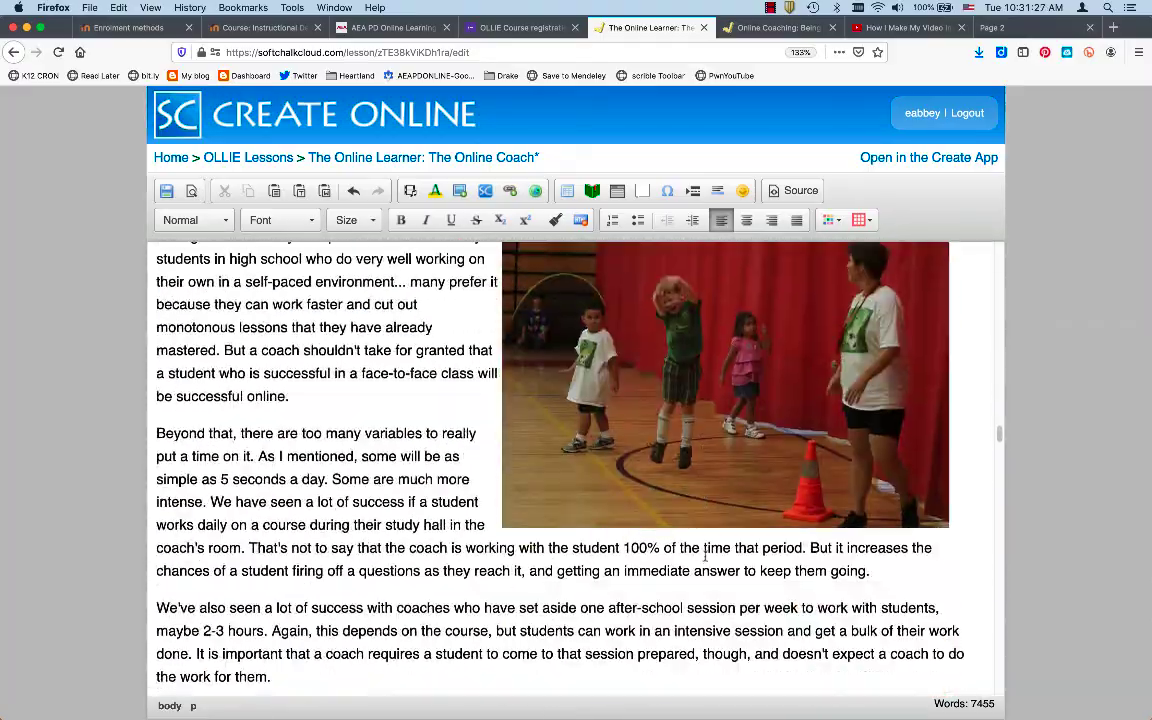
scroll(705, 560, up, 10)
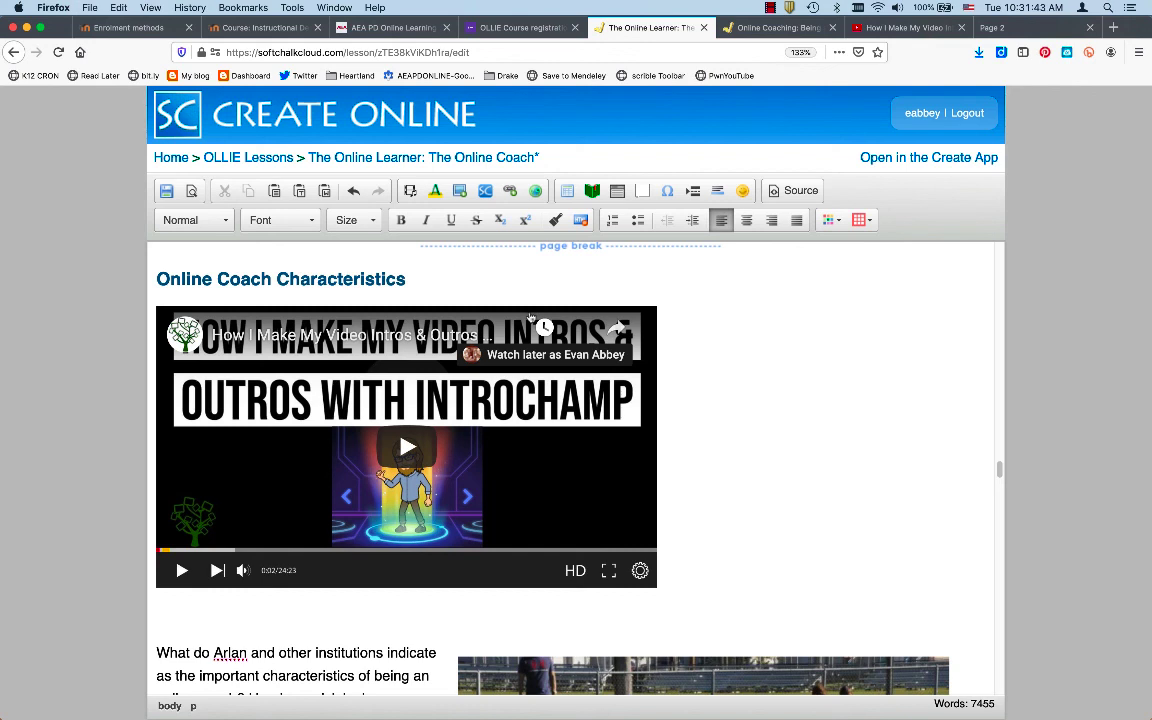
click(770, 8)
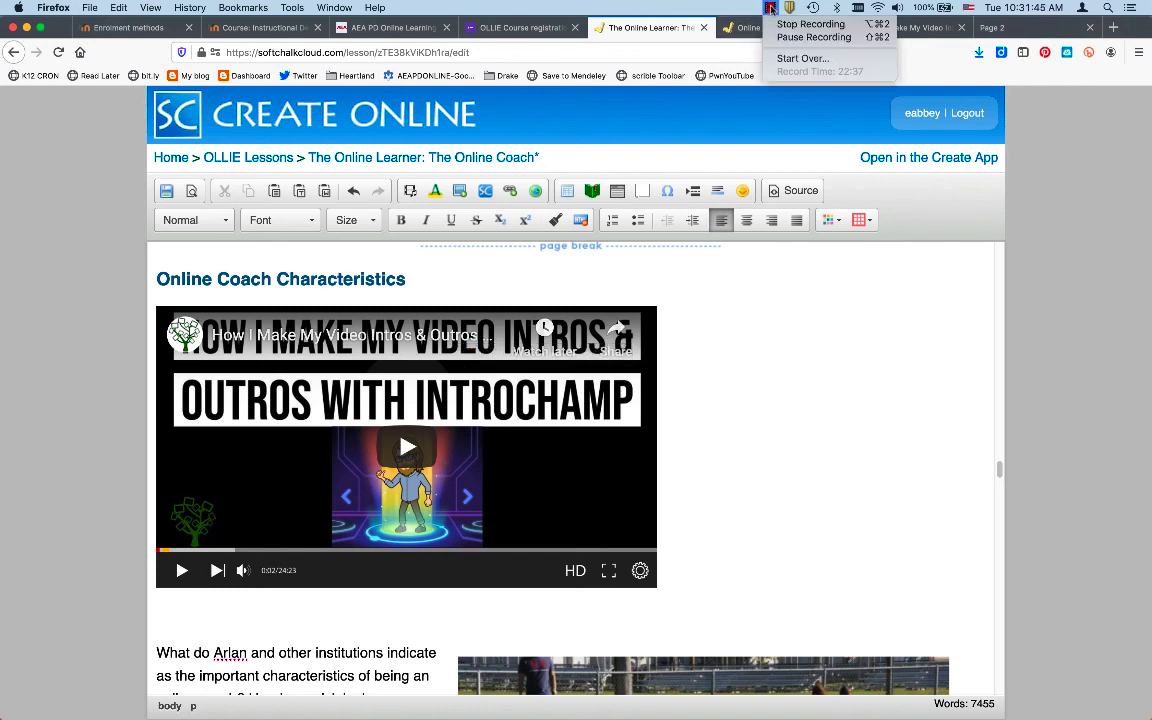